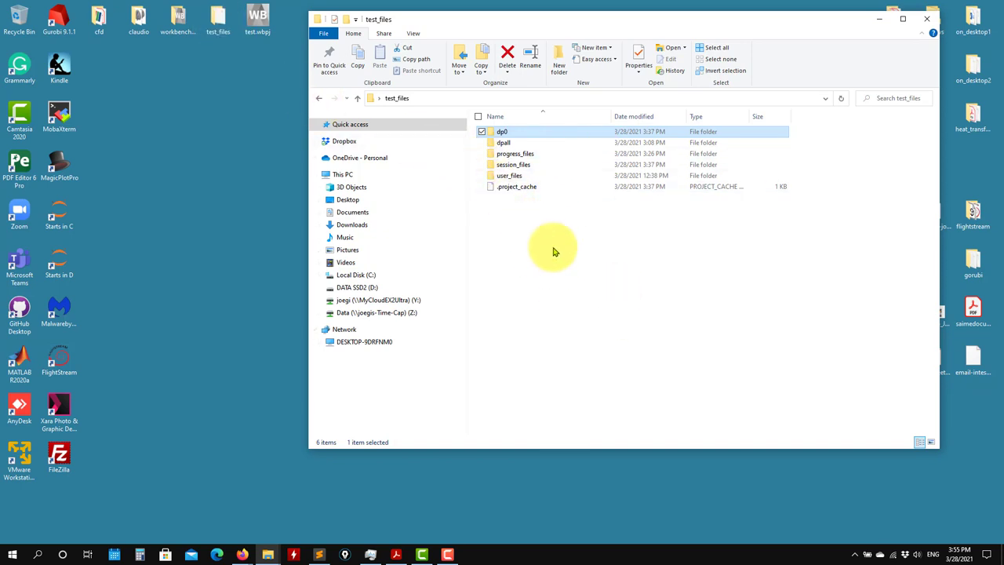
Open the MECH folder inside dp0's SYS-1 folder to reach the project's mesh file.
double_click(502, 133)
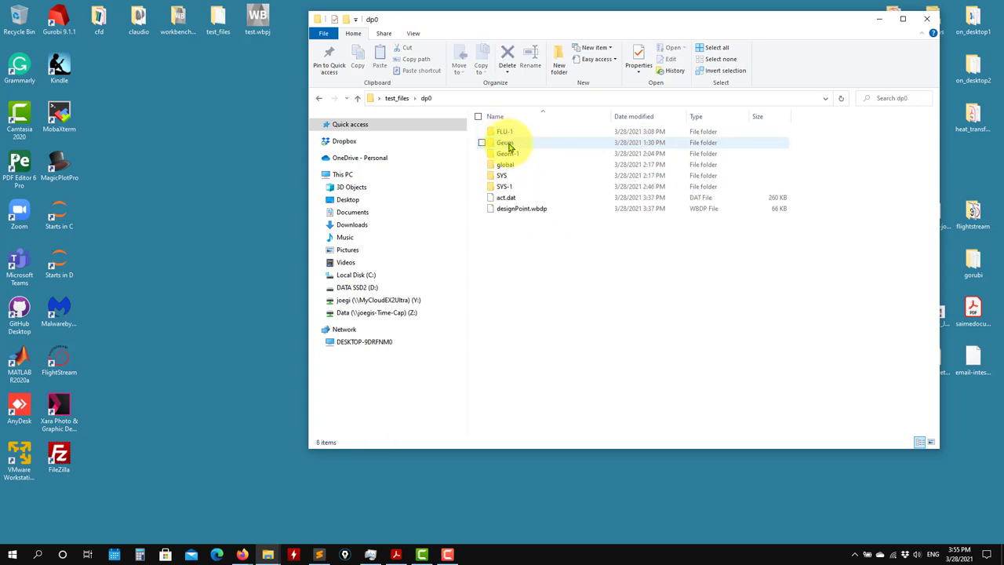
double_click(507, 187)
double_click(509, 131)
Create a desktop folder named new and place it below the test_files folder.
right_click(179, 164)
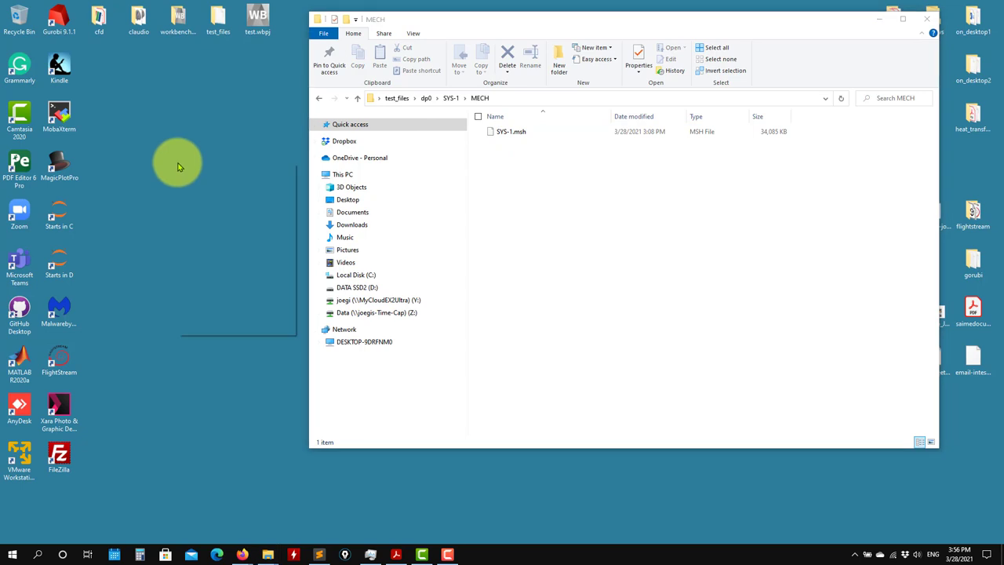
mouse_move(235, 300)
click(319, 302)
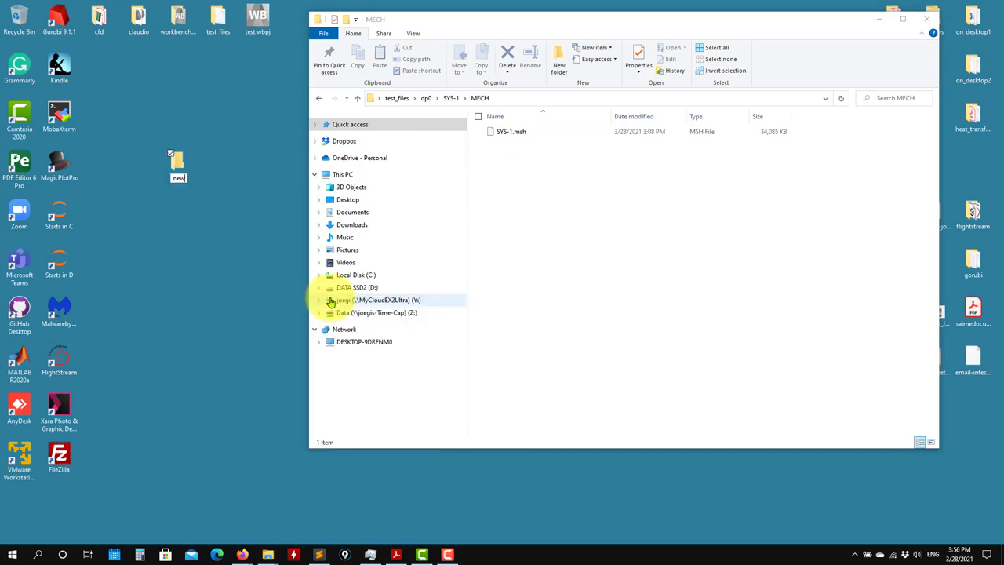
drag(179, 160, 215, 59)
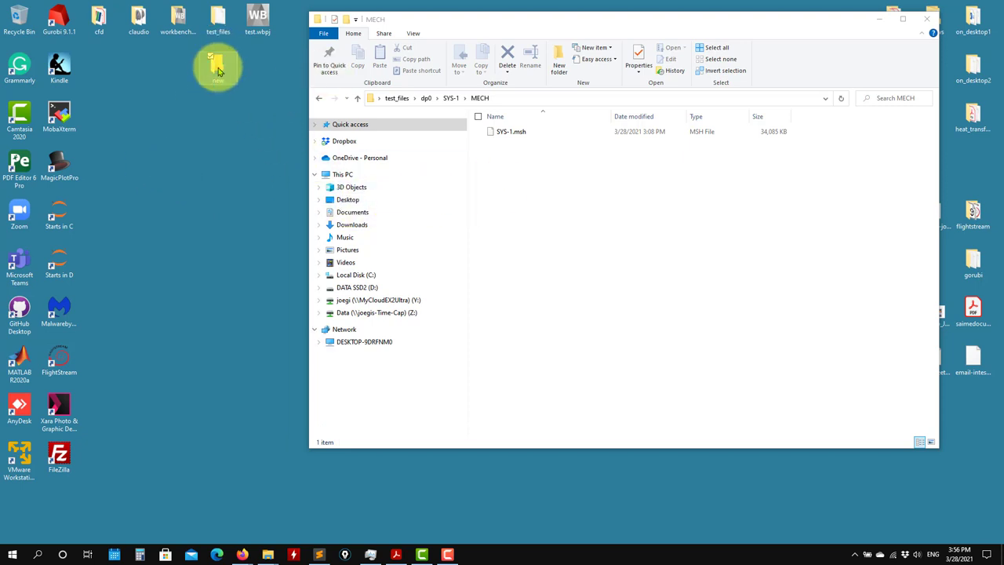
Open the new folder beside the MECH folder and copy SYS-1.msh into it.
double_click(218, 69)
drag(538, 45, 287, 135)
click(746, 205)
click(518, 134)
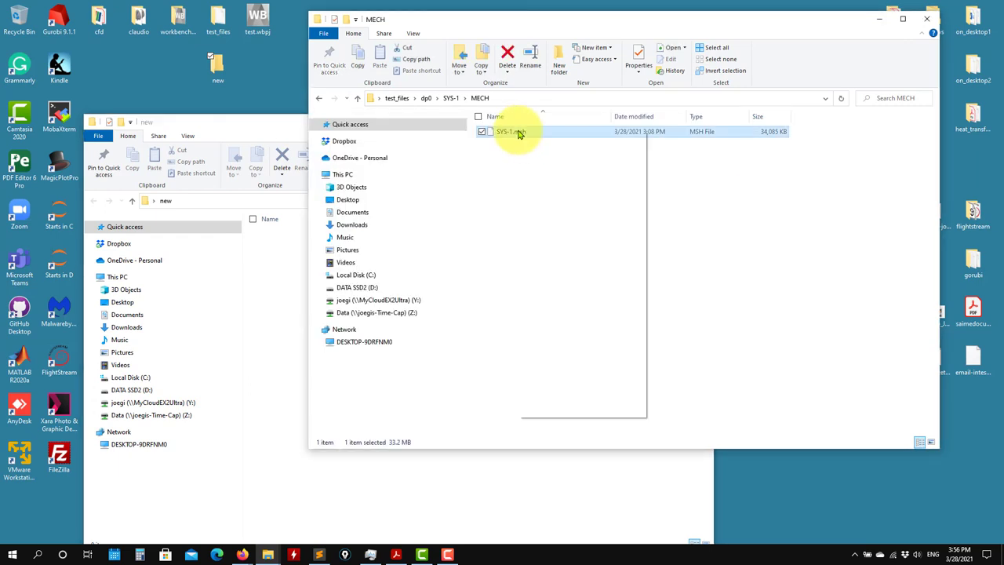
click(560, 356)
click(482, 477)
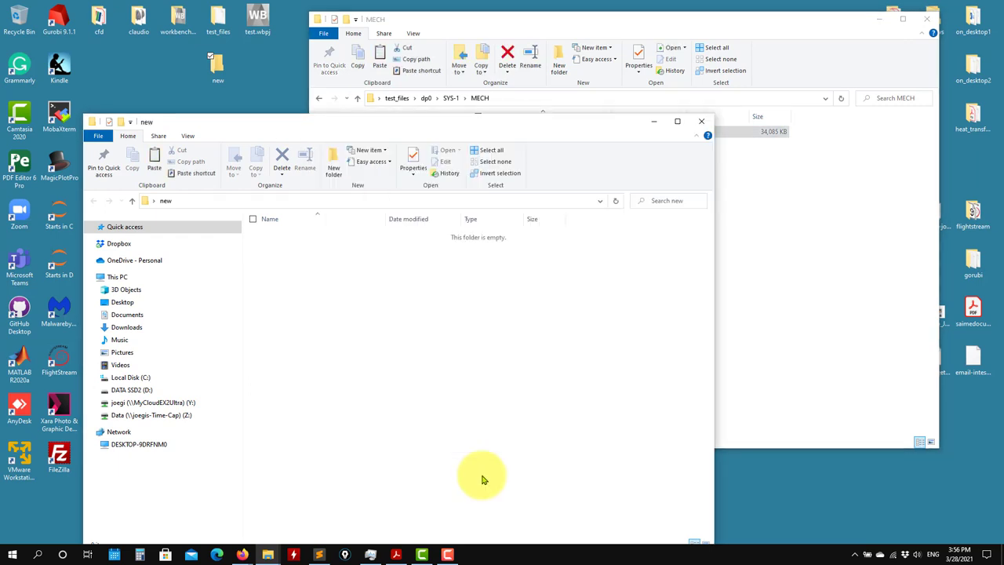
right_click(482, 287)
click(510, 360)
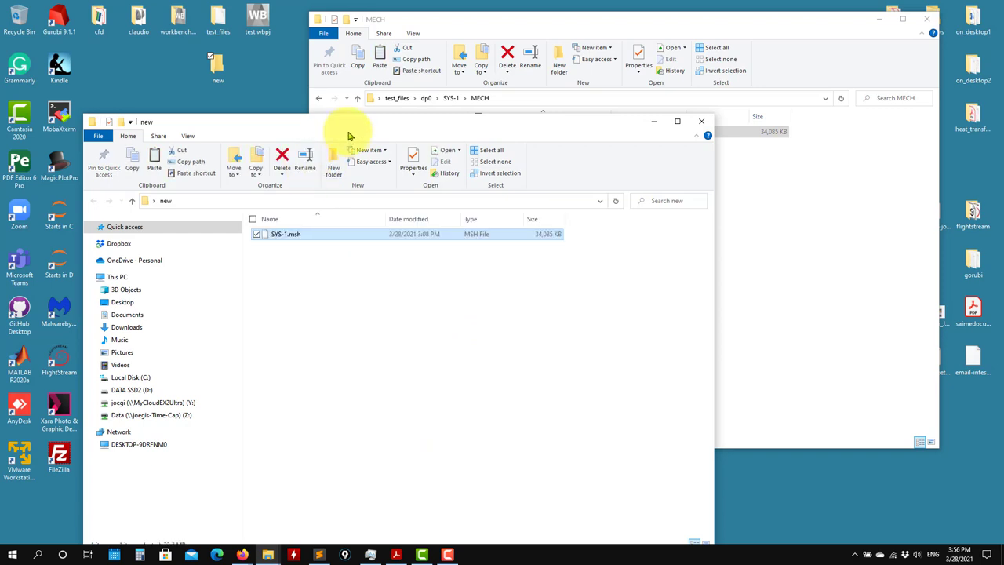
Go from the MECH folder back up to dp0 and open the Fluent folder inside FLU-1.
drag(341, 127, 288, 113)
click(800, 209)
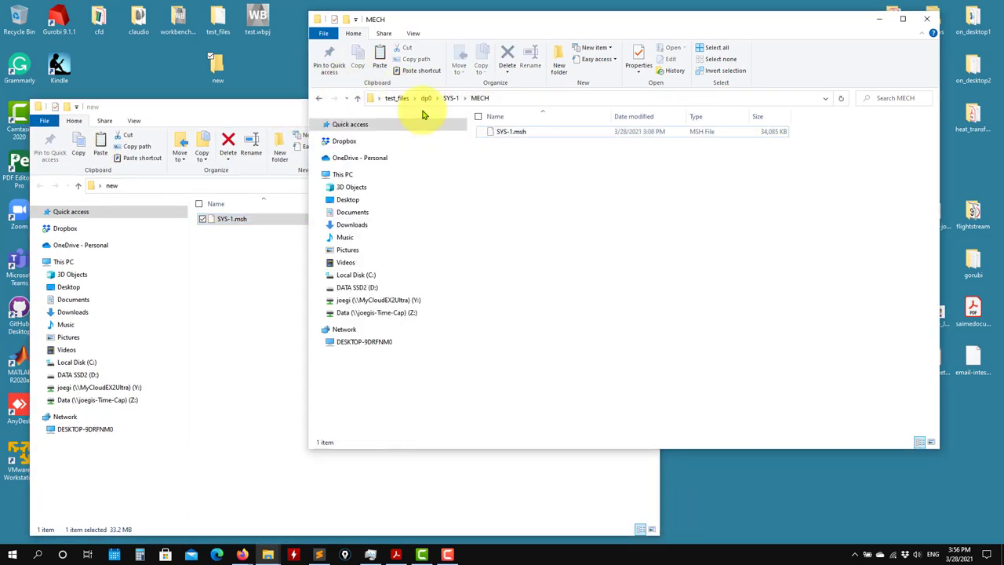
click(357, 99)
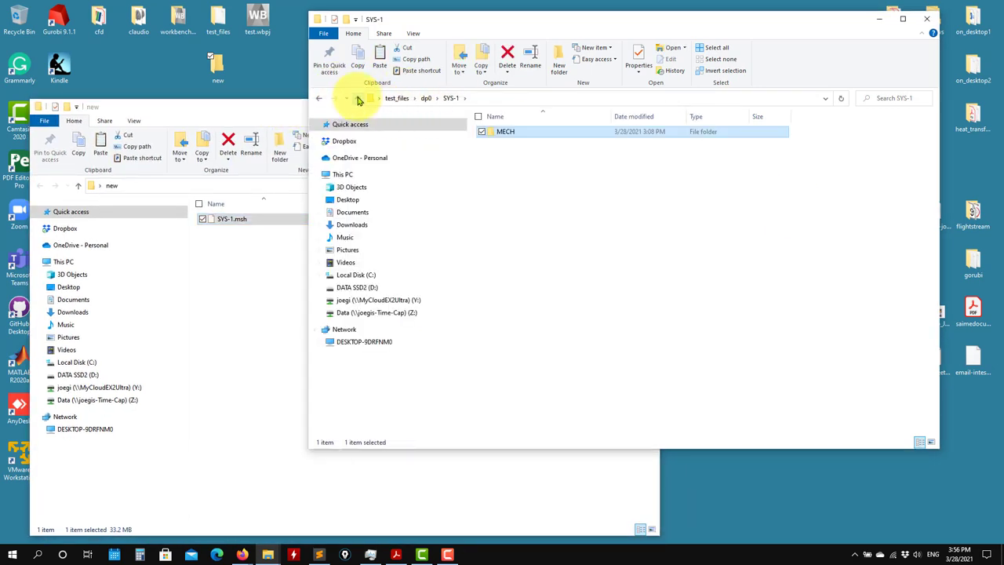
click(357, 100)
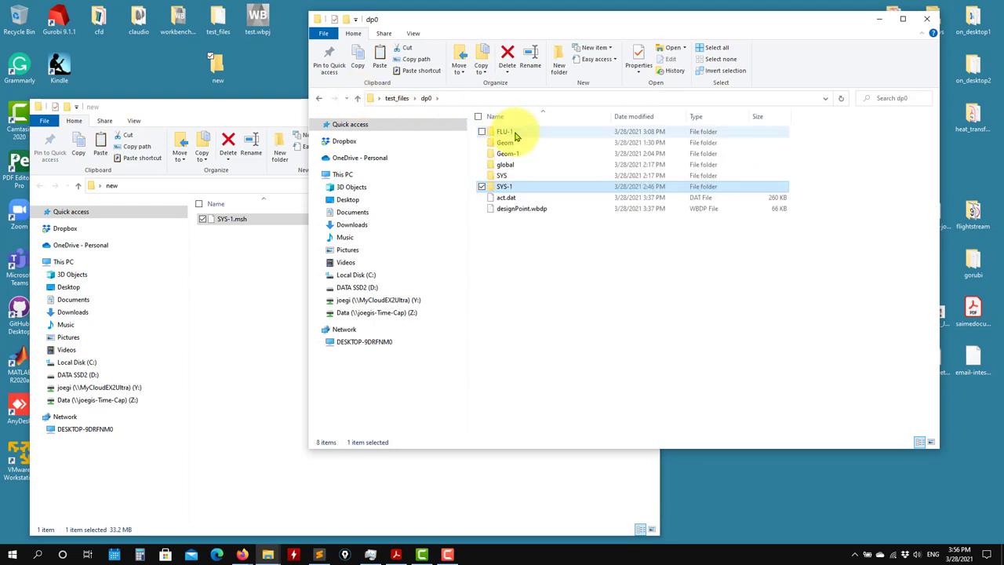
double_click(506, 132)
double_click(510, 133)
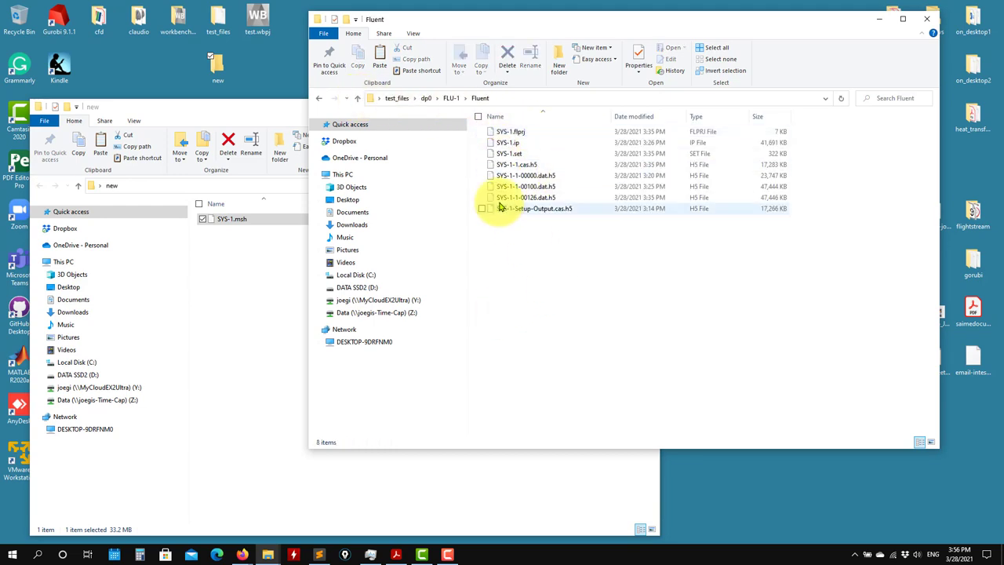
Copy SYS-1.set from the Fluent folder into the new folder.
right_click(517, 161)
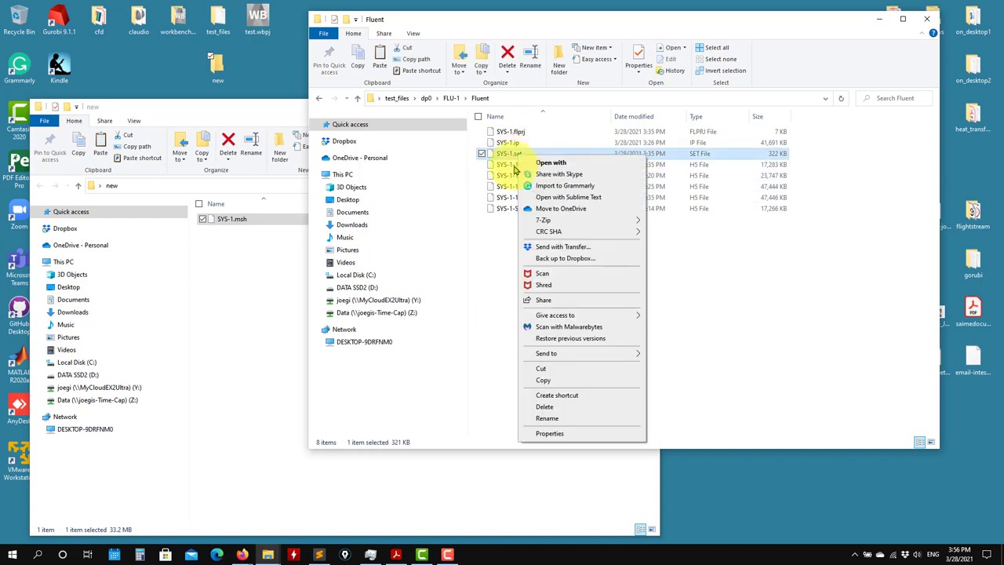
click(542, 380)
click(280, 303)
right_click(280, 300)
click(347, 371)
click(731, 283)
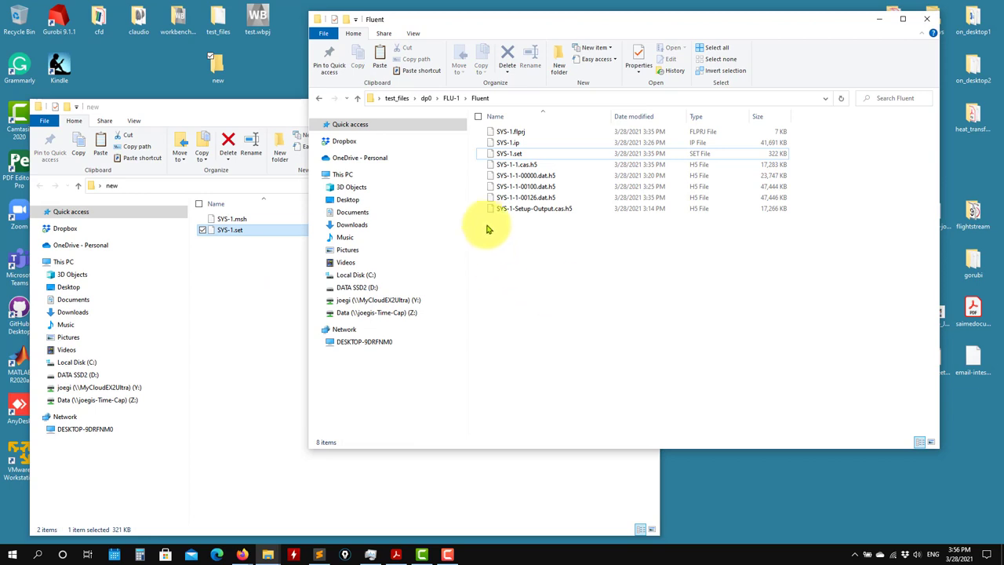
Copy SYS-1-1.cas.h5 and SYS-1-1-00126.dat.h5 from the Fluent folder into the new folder.
click(518, 199)
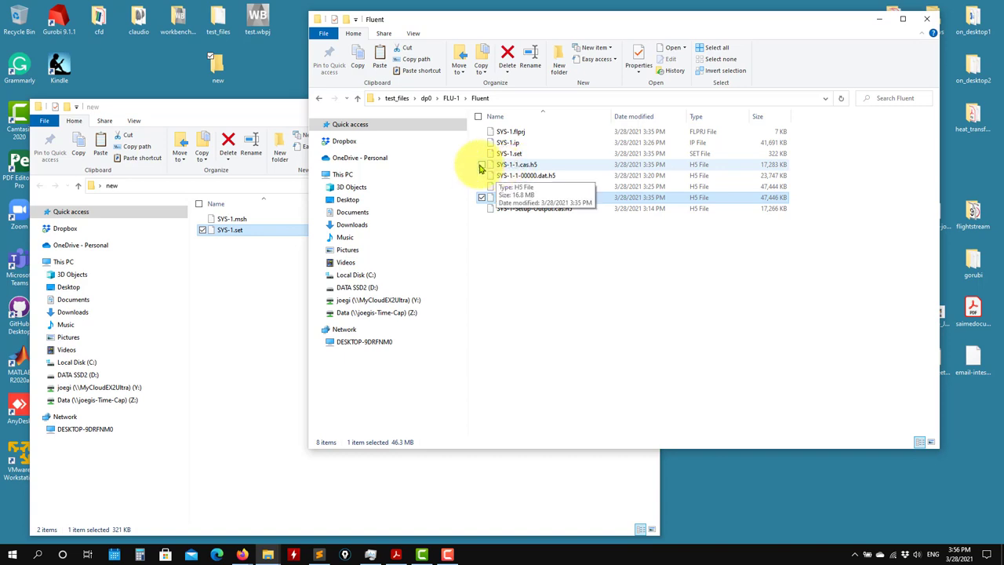
click(481, 165)
right_click(530, 167)
click(581, 364)
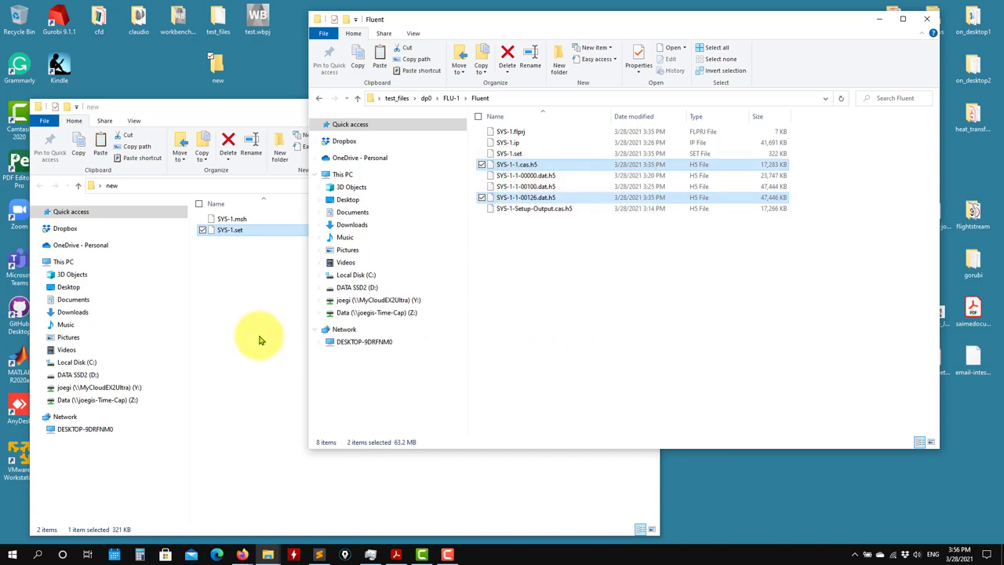
right_click(262, 333)
click(279, 404)
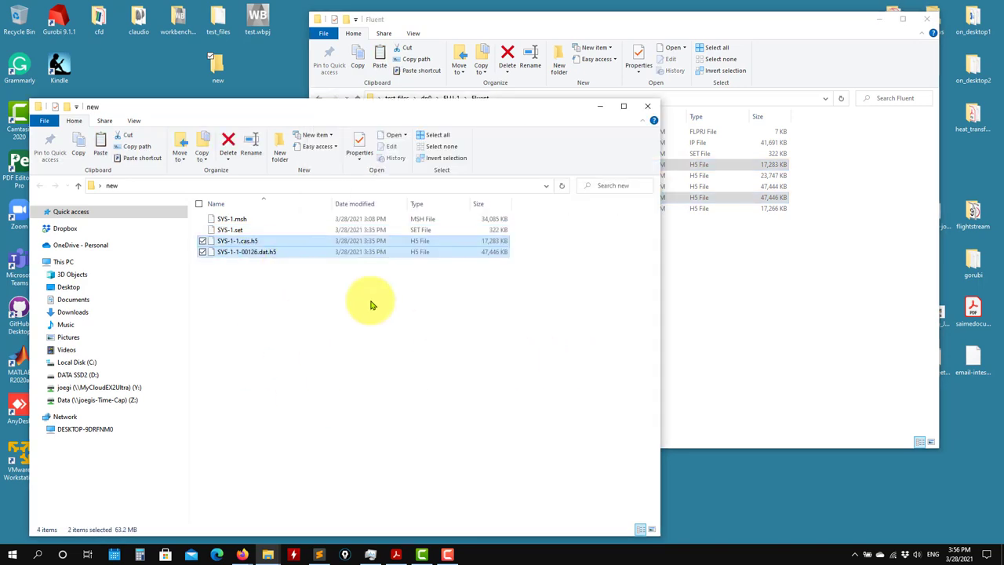
Close the Fluent folder window and reposition the new folder window clear of the desktop folders.
click(890, 21)
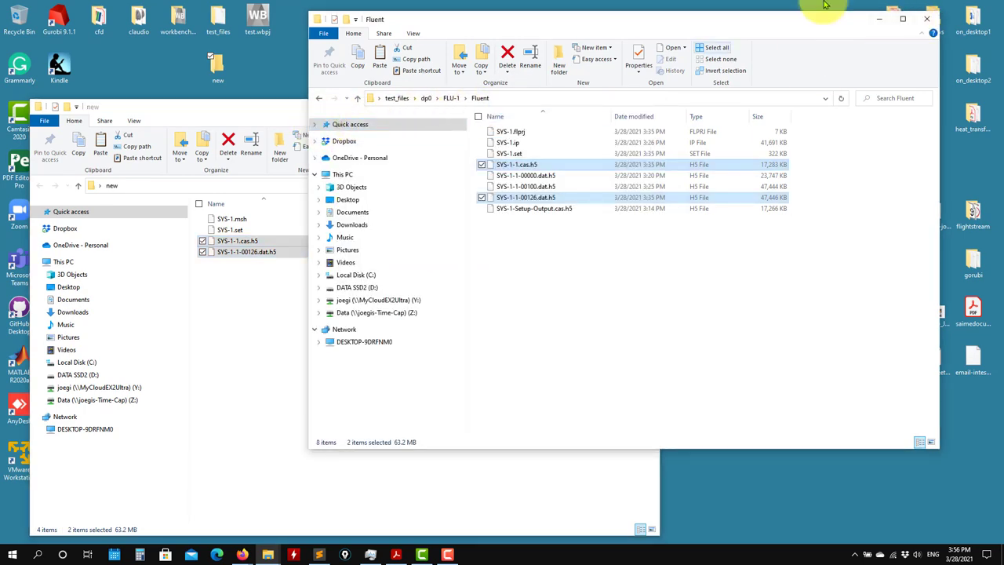
click(927, 19)
drag(518, 108, 834, 83)
click(615, 362)
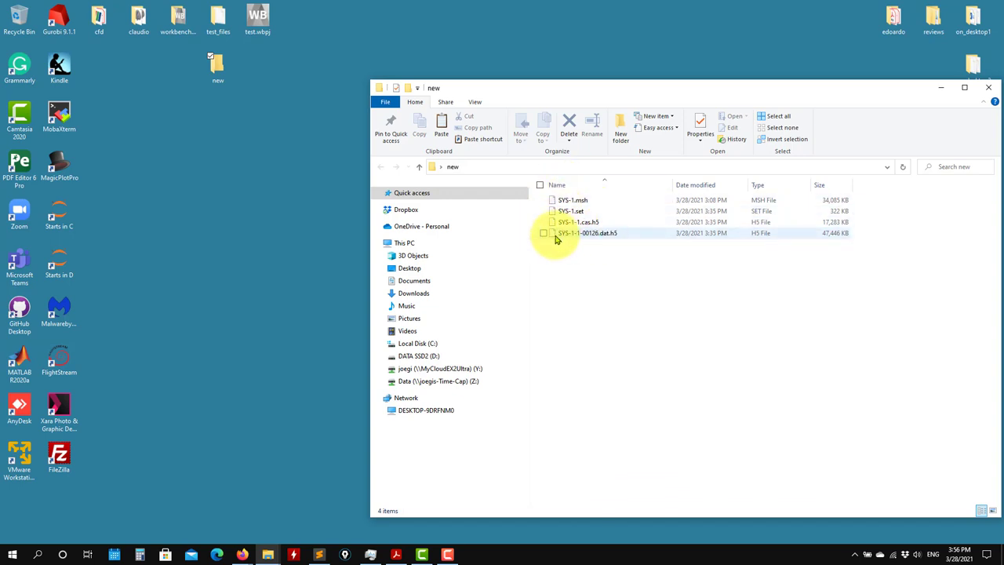
Launch FLUENT 2021 R1 from the ANSYS 2021 Student folder under cfd and ansys, and close that folder window.
double_click(98, 19)
double_click(207, 133)
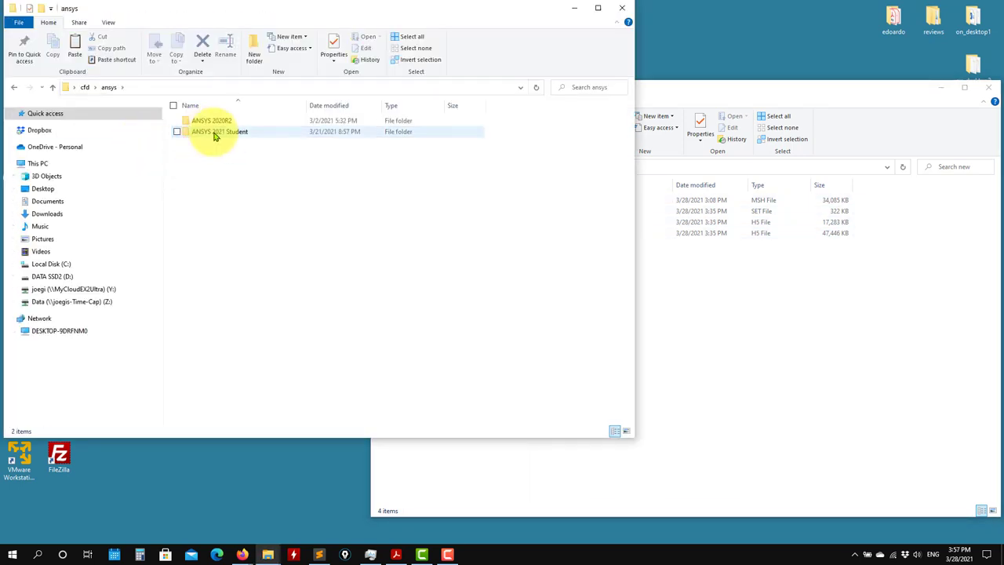
double_click(213, 131)
click(216, 154)
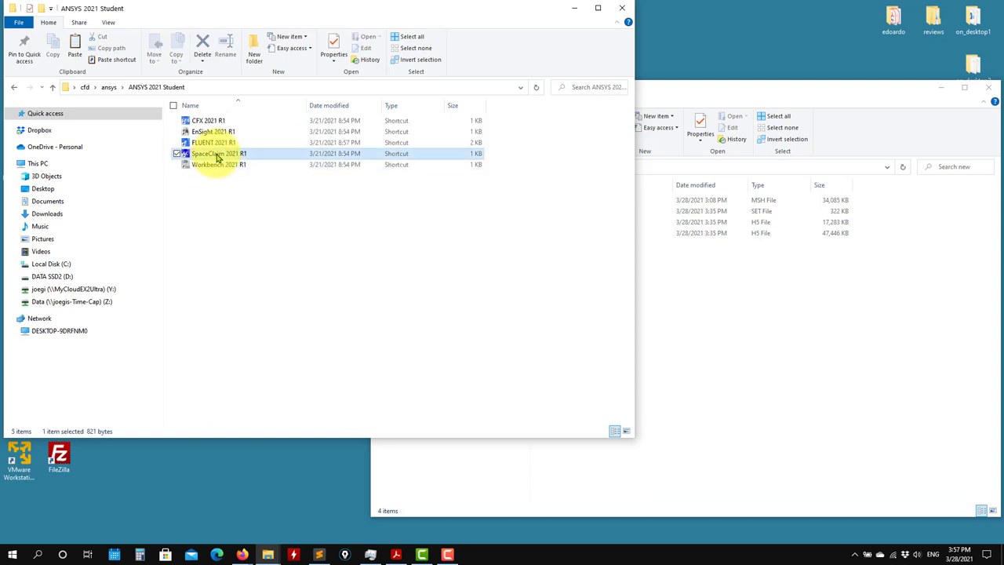
click(212, 142)
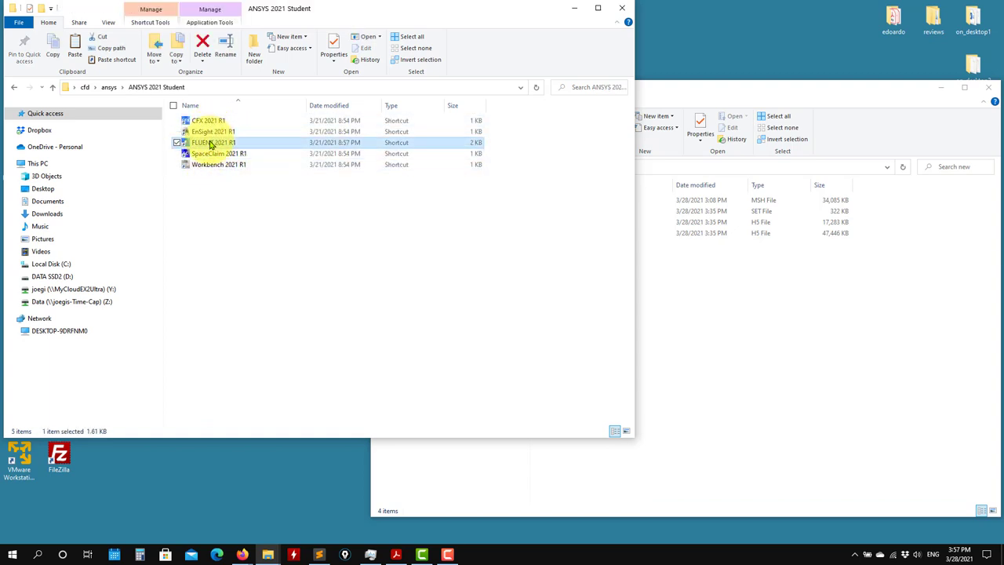
click(622, 9)
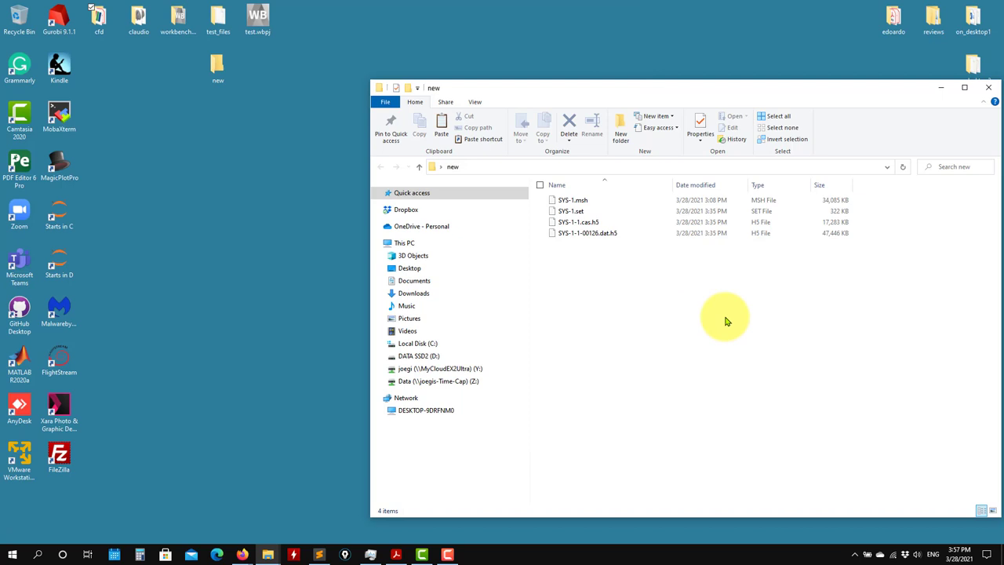
Set the Fluent Launcher's working directory to the path of the desktop's new folder and start the solver.
drag(530, 115, 248, 109)
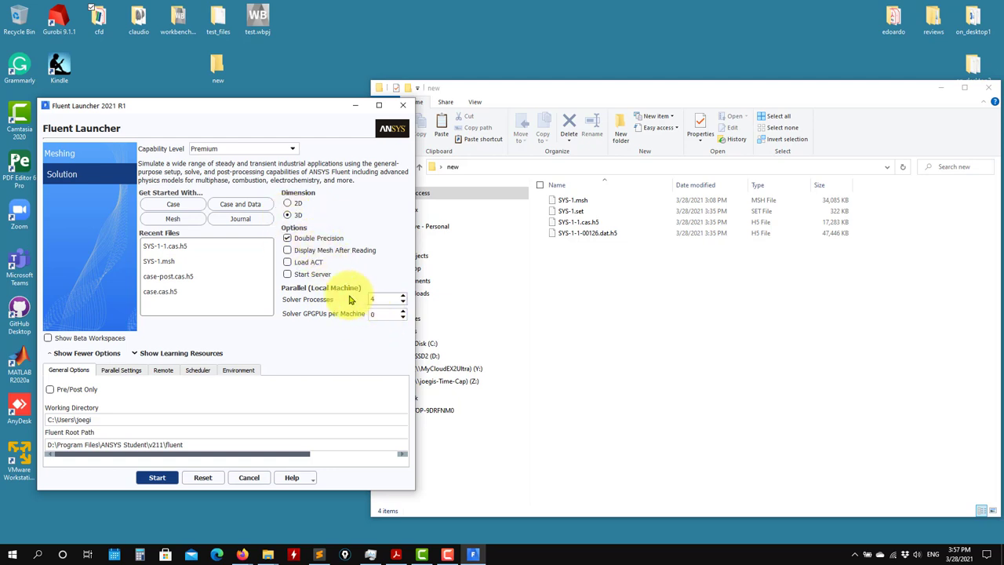
click(572, 185)
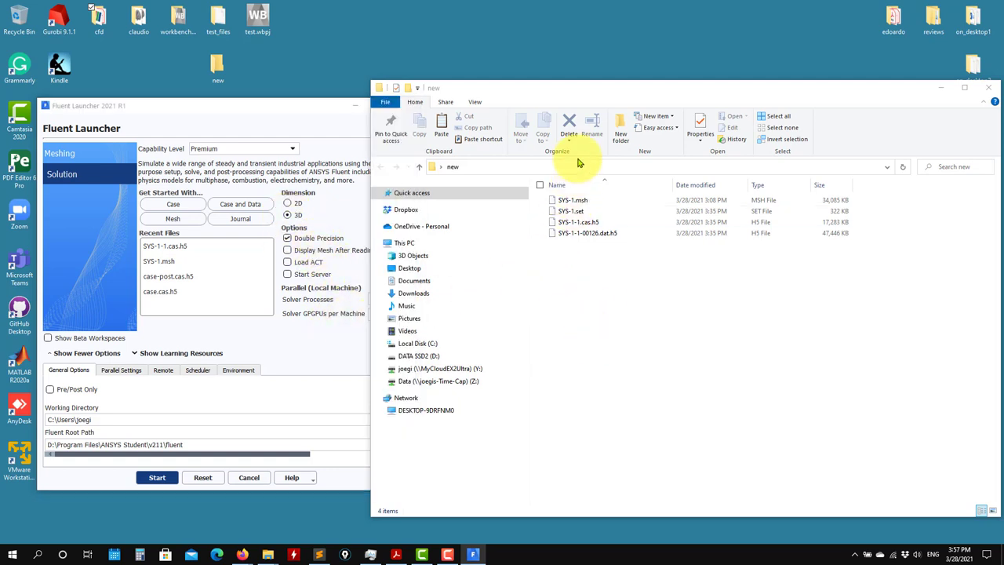
click(573, 167)
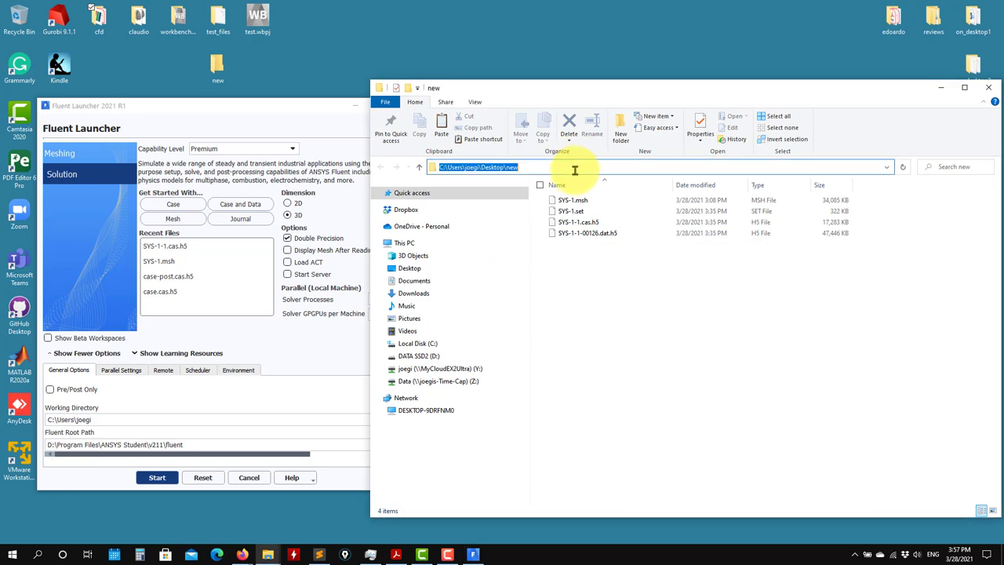
double_click(117, 420)
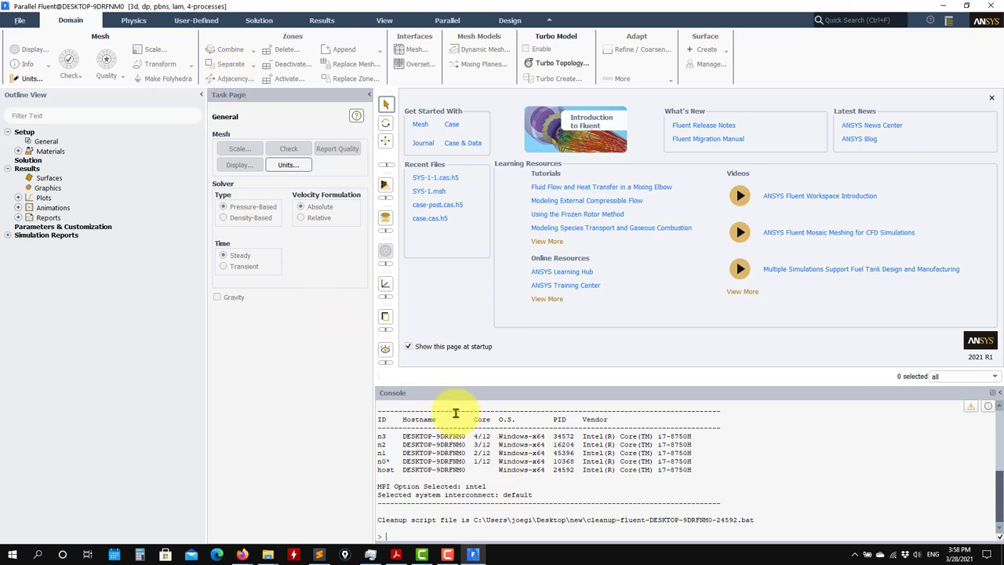
Read the mesh file SYS-1.msh from the working directory.
click(22, 21)
mouse_move(47, 36)
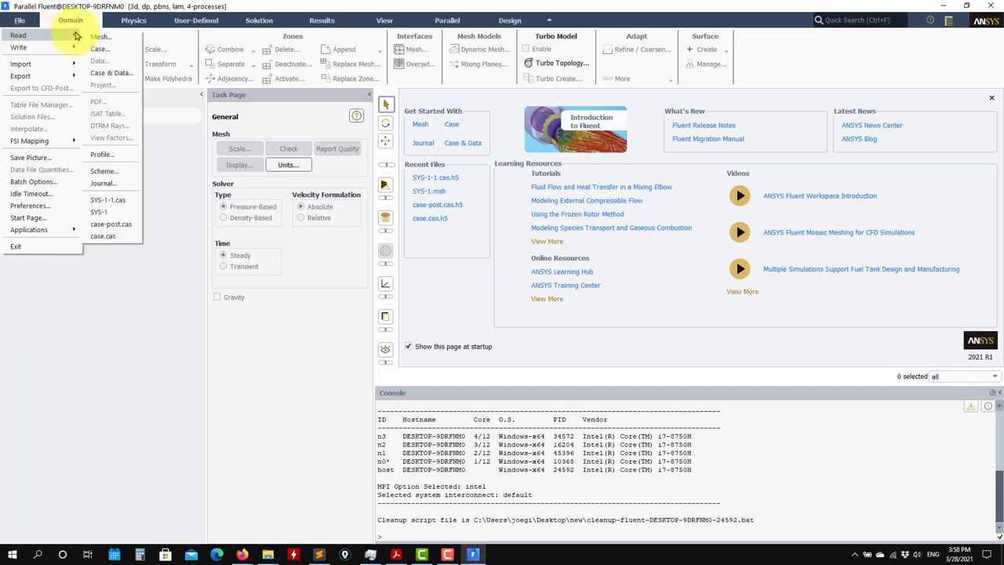
click(96, 37)
click(428, 206)
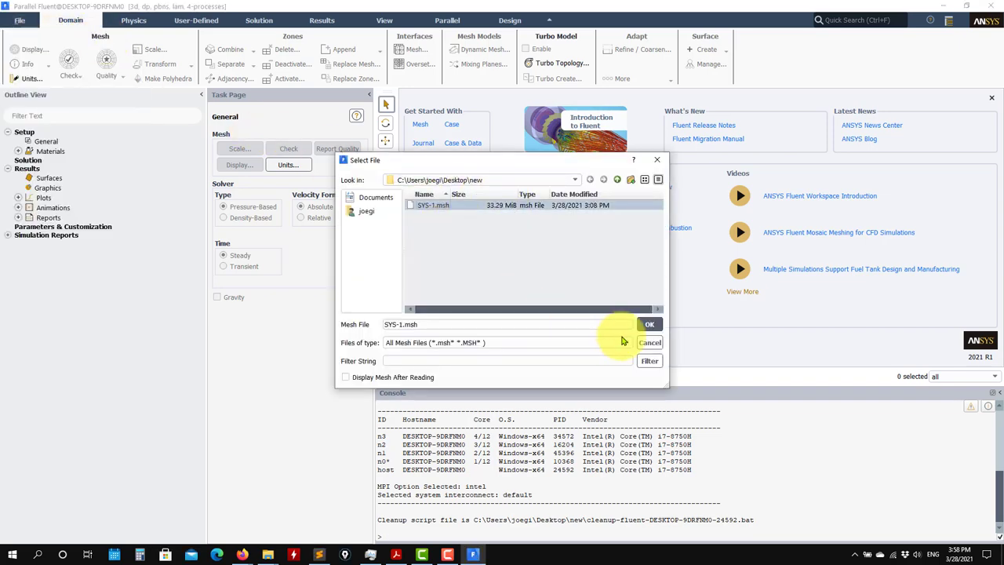
click(649, 324)
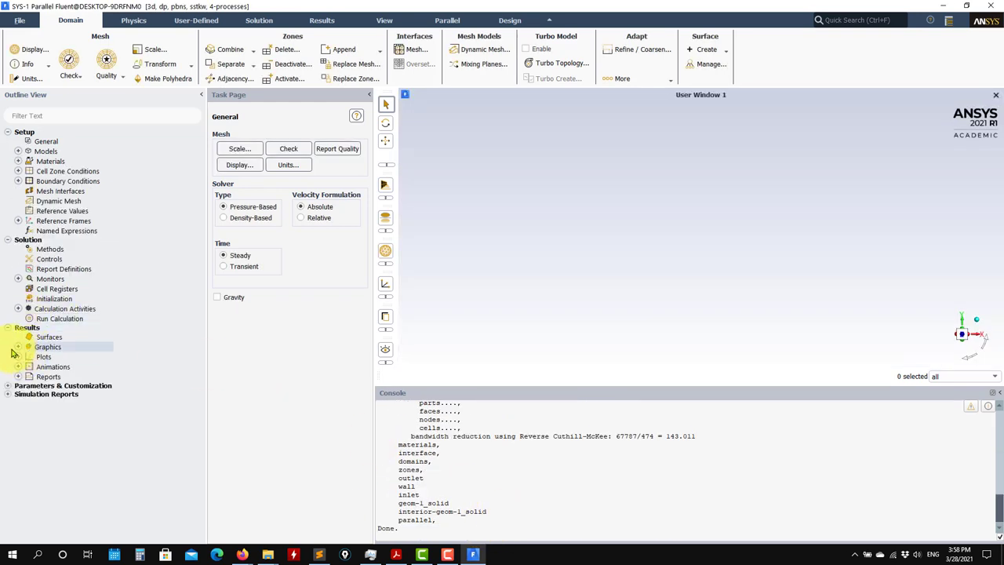
Create a mesh display of the inlet, outlet and wall surfaces with faces shown, and inspect the pipe's inlet end.
click(19, 347)
double_click(53, 357)
click(327, 523)
middle_drag(830, 265, 713, 298)
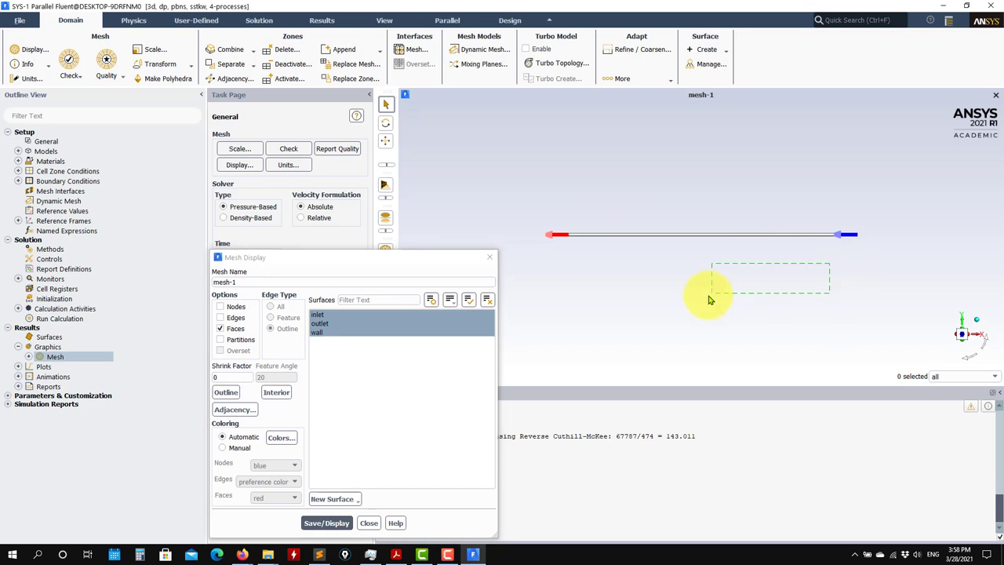
drag(778, 289, 710, 299)
scroll(884, 236, up, 5)
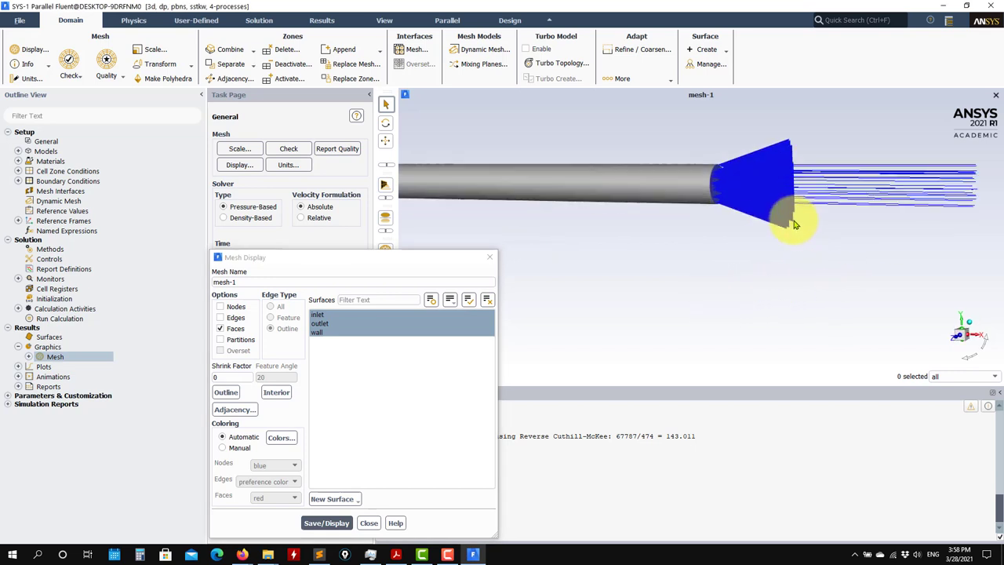
Turn on edges of type All in the mesh display and redraw it.
click(219, 317)
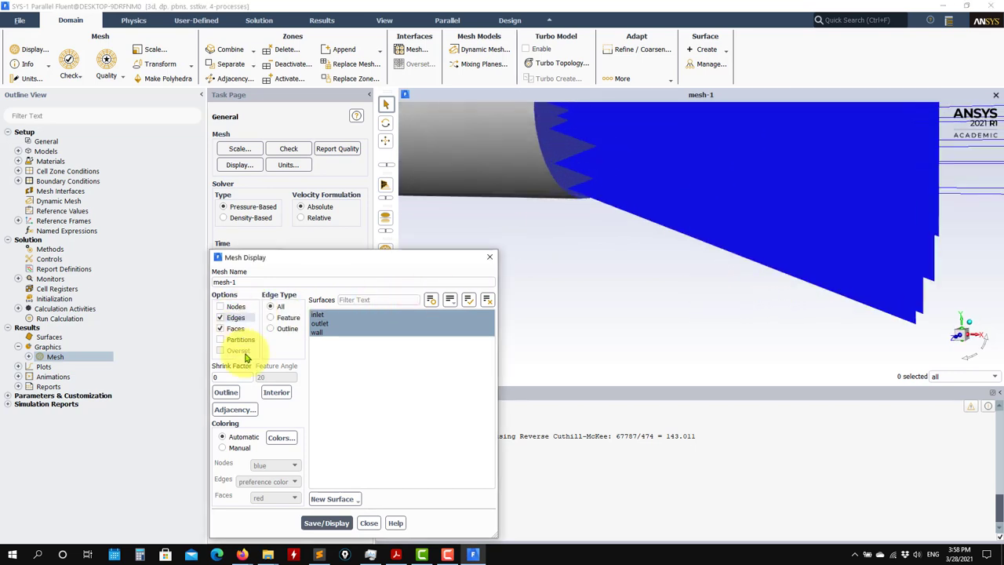
click(326, 522)
drag(580, 230, 513, 236)
Evaluate the quality of the loaded mesh and run a mesh check.
click(121, 79)
click(122, 88)
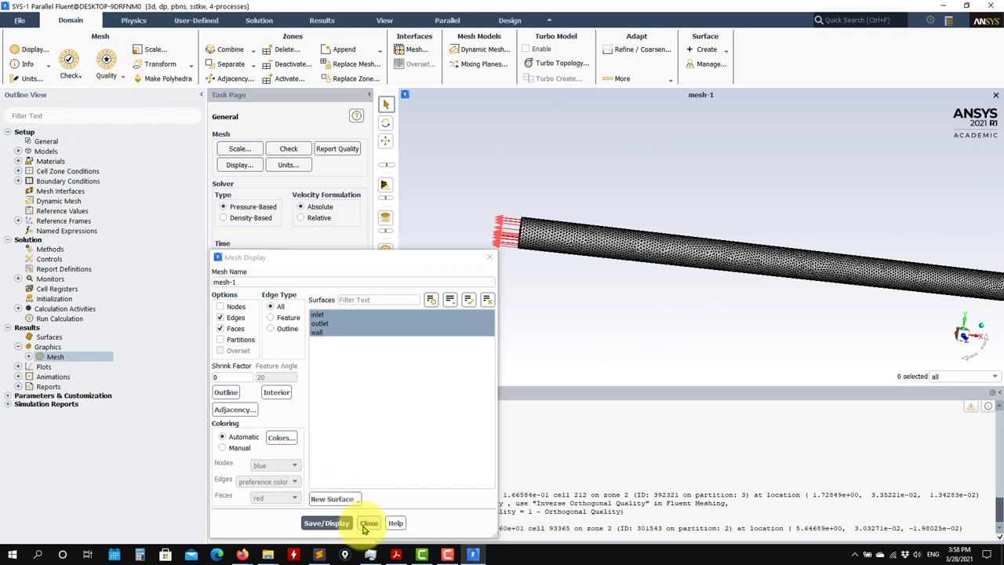
click(367, 522)
click(123, 77)
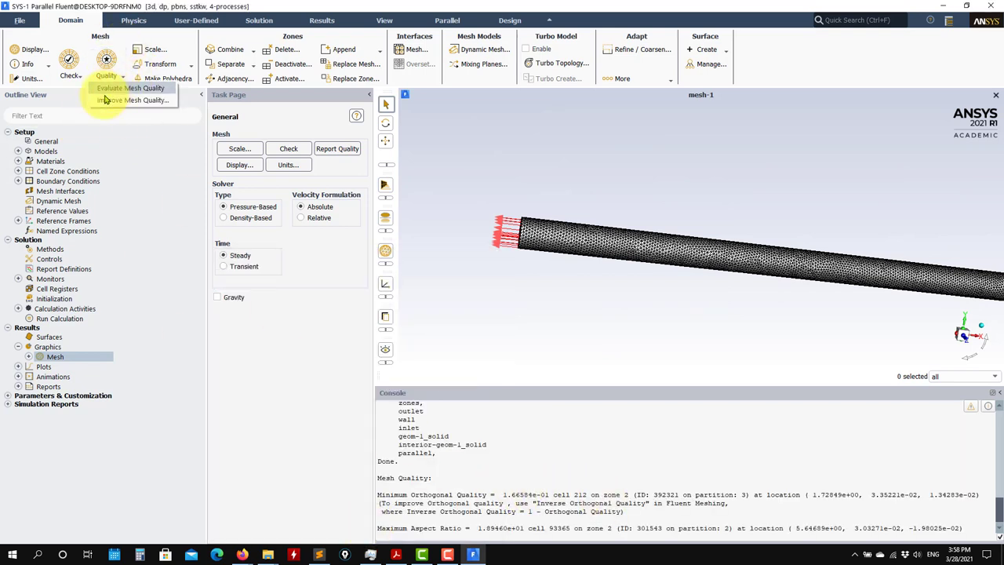
click(76, 76)
click(90, 88)
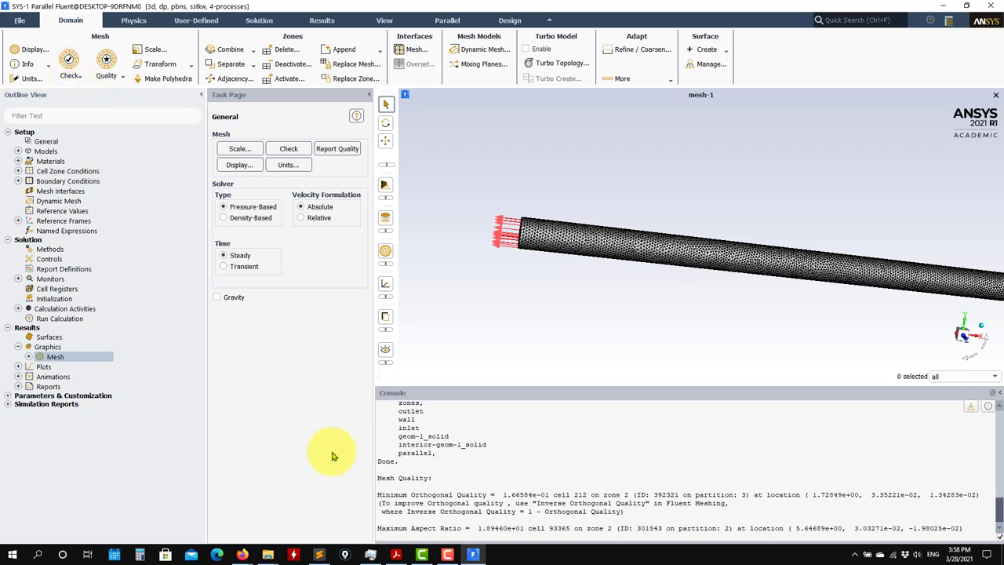
Report the mesh size, view the domain extents in the mesh scaling settings, and inspect the opposite end of the pipe.
click(27, 63)
click(28, 82)
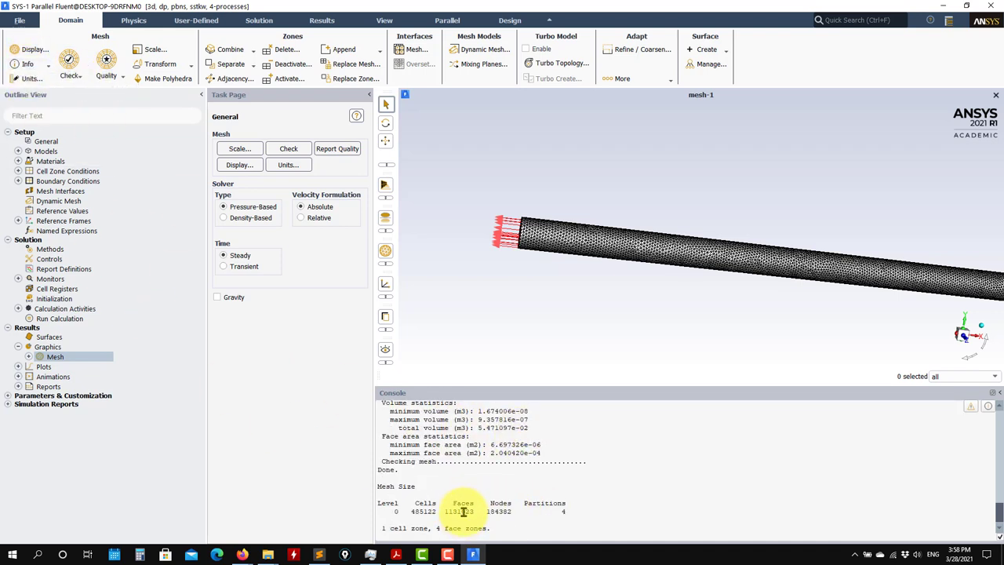
click(154, 49)
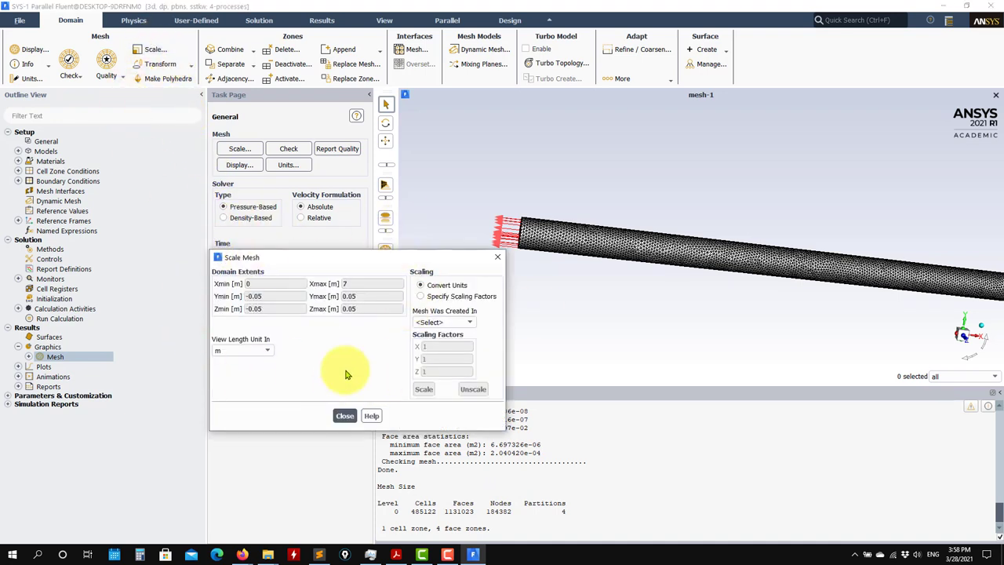
click(344, 417)
drag(471, 280, 877, 294)
drag(706, 290, 520, 291)
Look through the folder new for the mesh, settings, case and data files, and return to the mesh display.
mouse_move(274, 557)
click(408, 487)
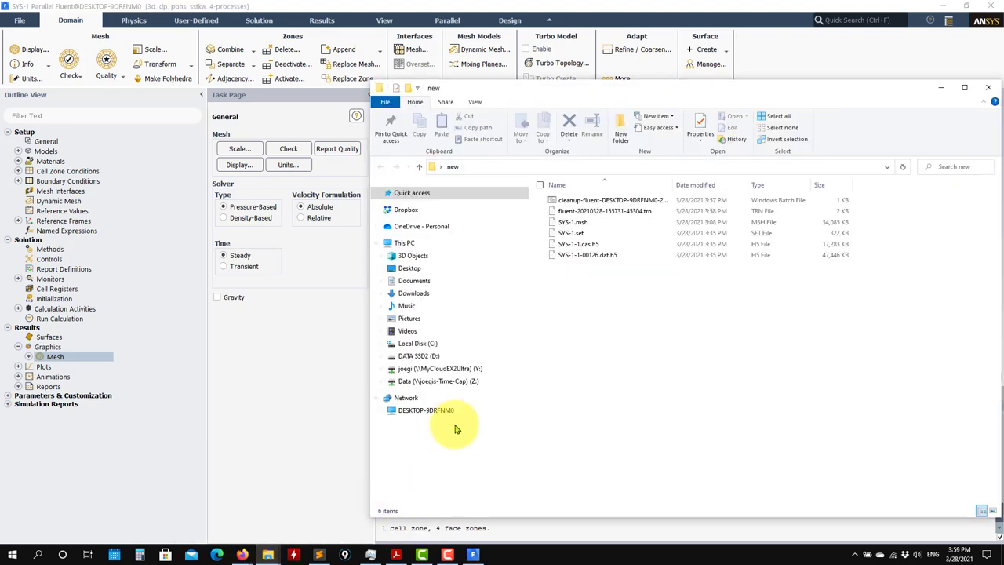
click(941, 87)
mouse_move(747, 292)
mouse_down()
mouse_move(757, 278)
mouse_move(738, 276)
mouse_up()
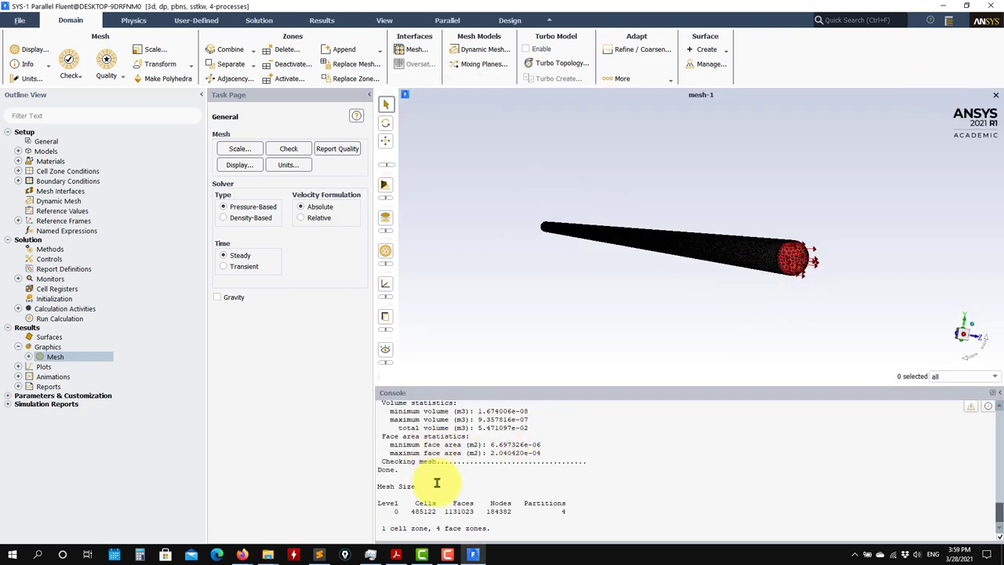
Read the settings file SYS-1.set through the console with the file command read-settings.
key(Return)
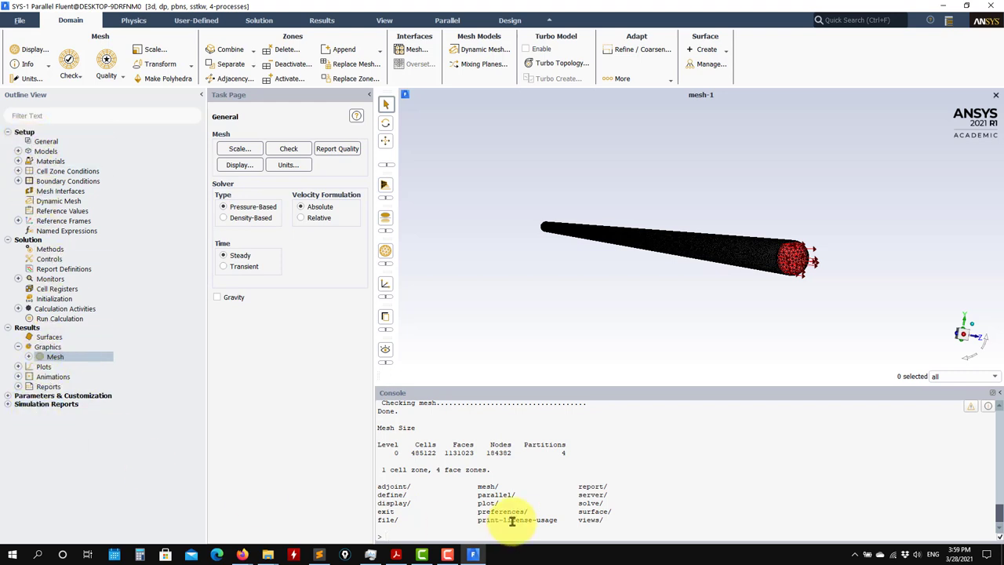
text(le)
key(Return)
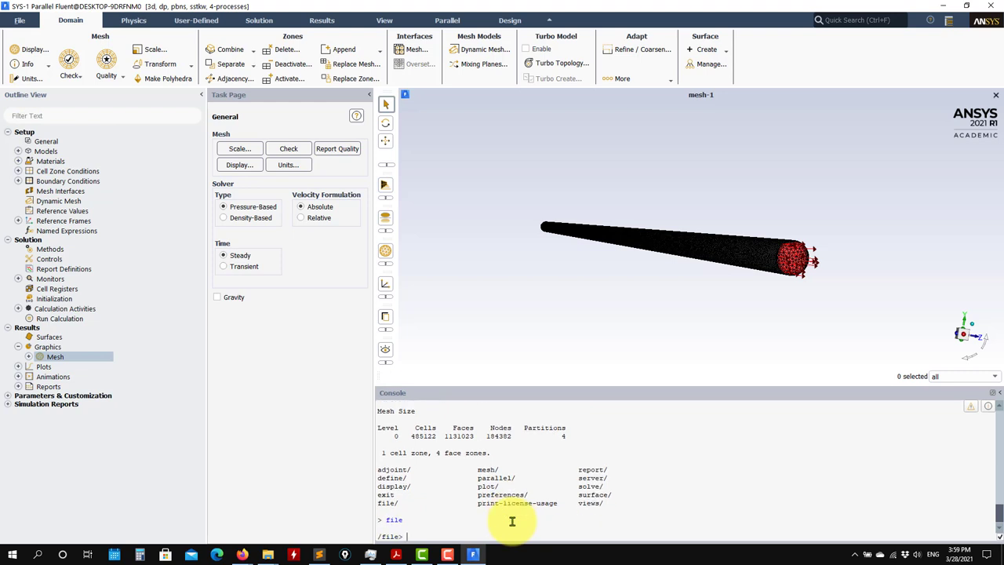
key(Return)
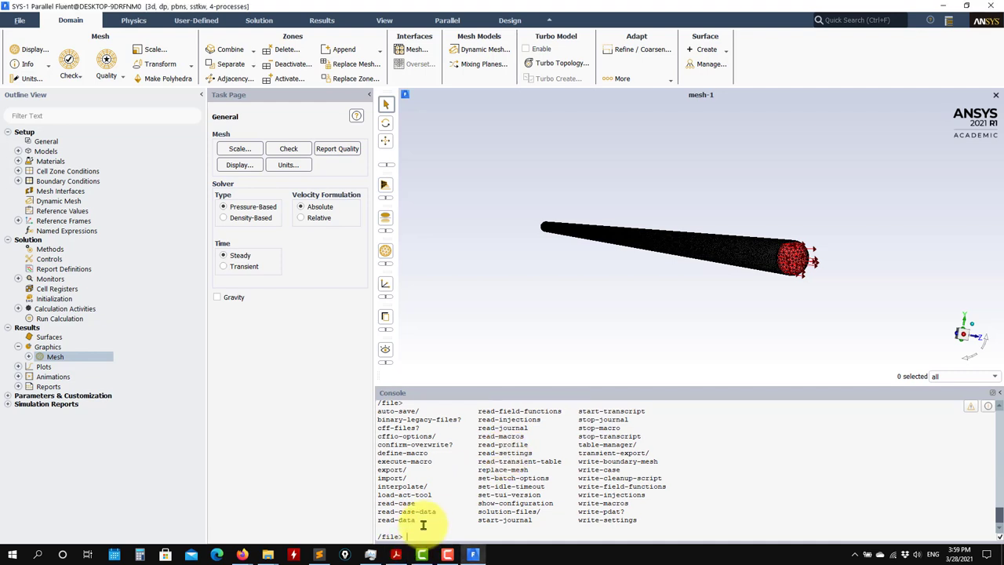
text(read-settings)
key(Return)
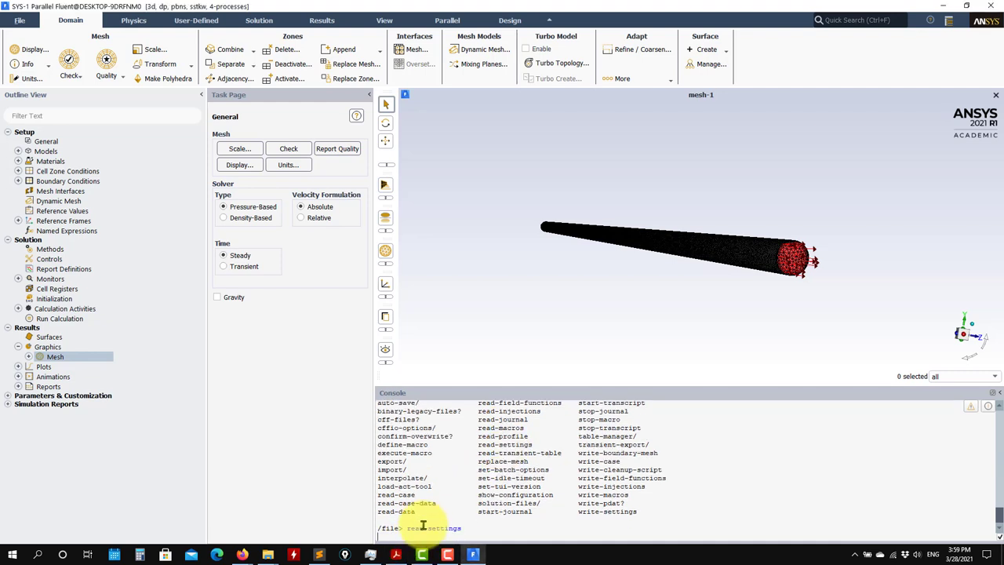
mouse_move(268, 555)
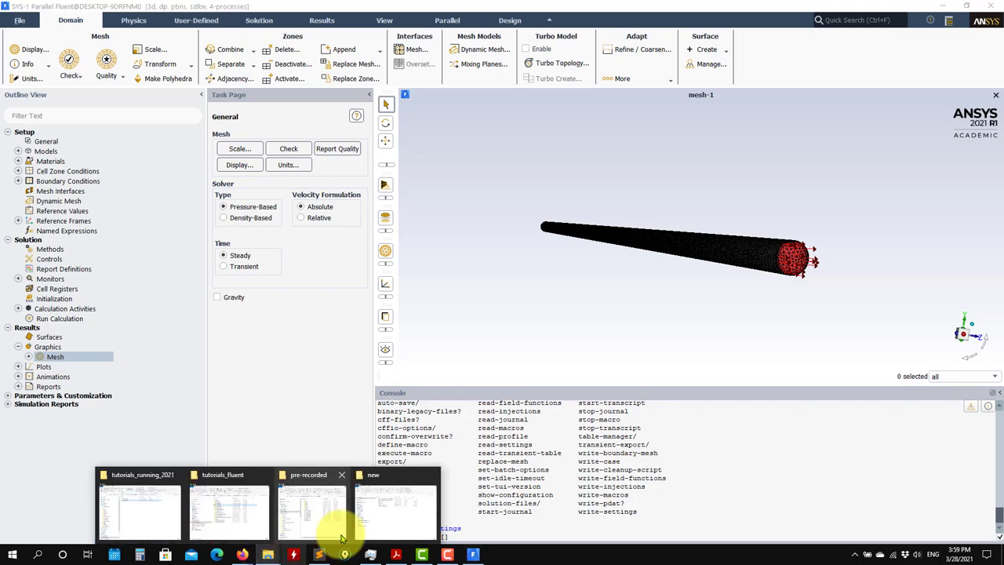
click(397, 506)
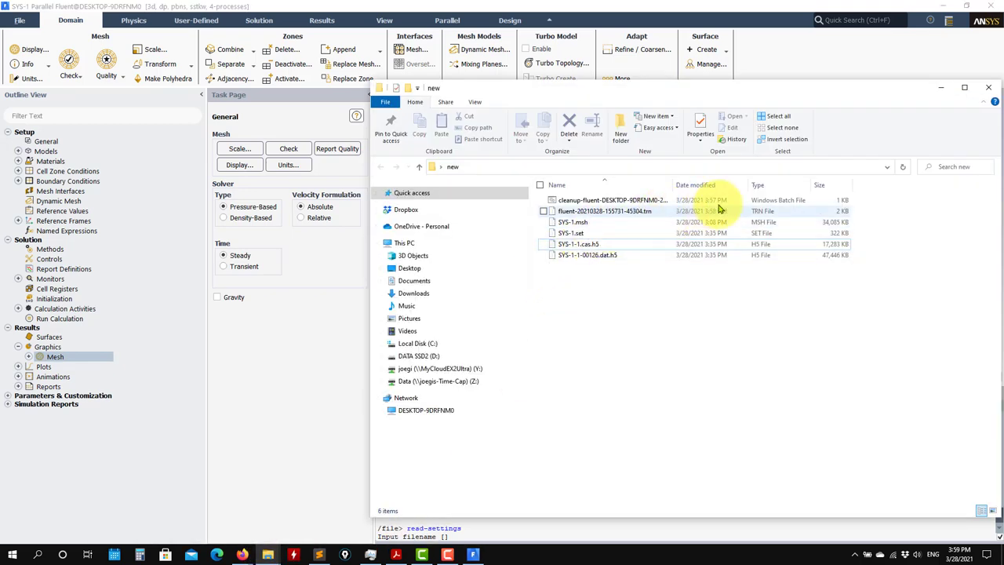
click(939, 87)
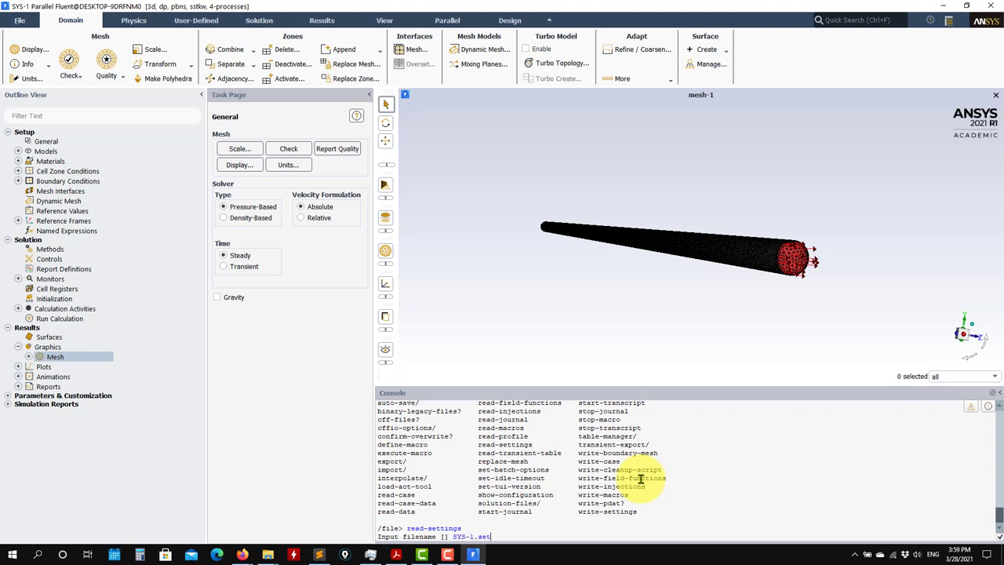
key(Return)
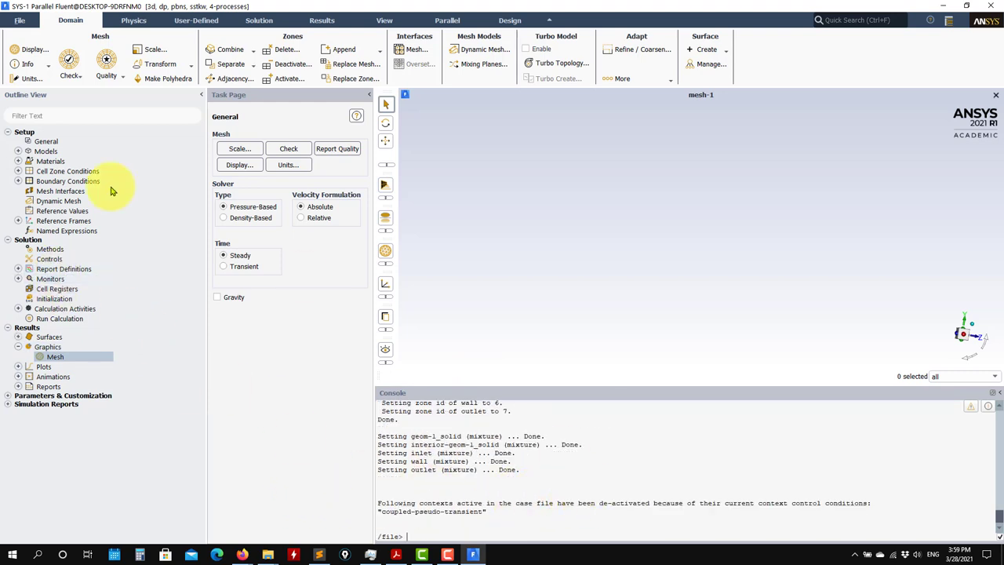
Examine the loaded setup: models, cell zone conditions, boundary conditions with the inlet, report definitions and monitors.
click(17, 152)
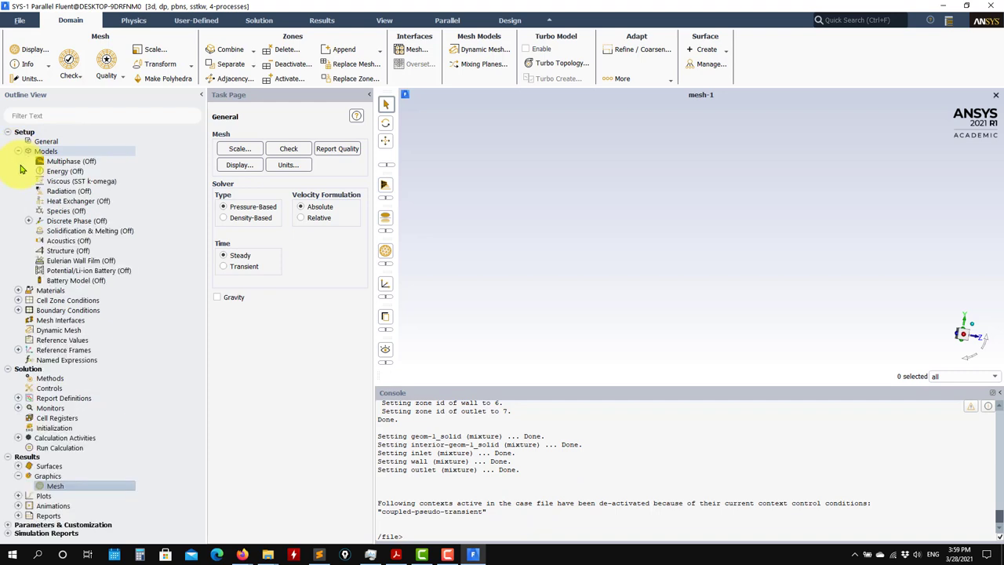
click(18, 301)
click(18, 320)
click(29, 331)
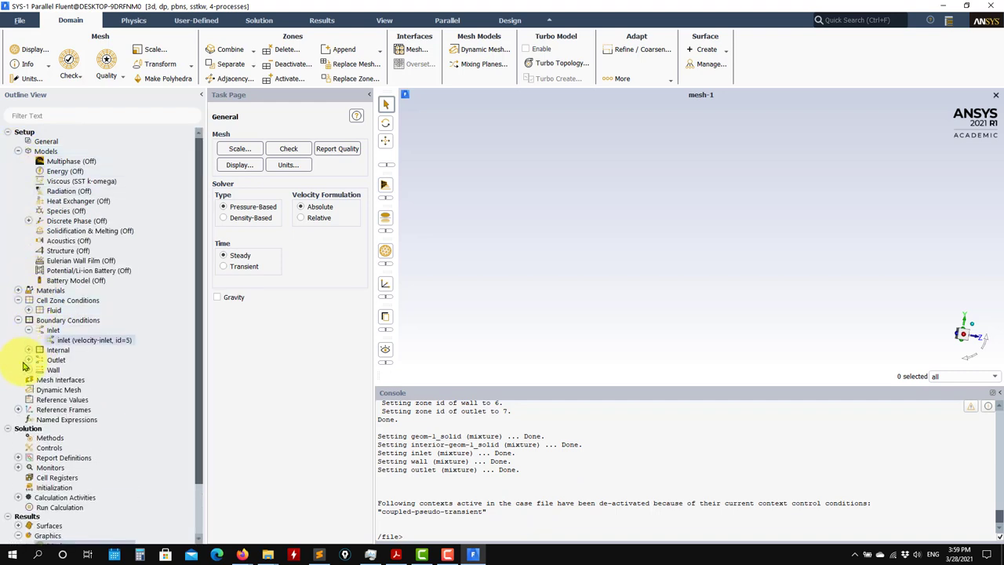
scroll(47, 416, down, 2)
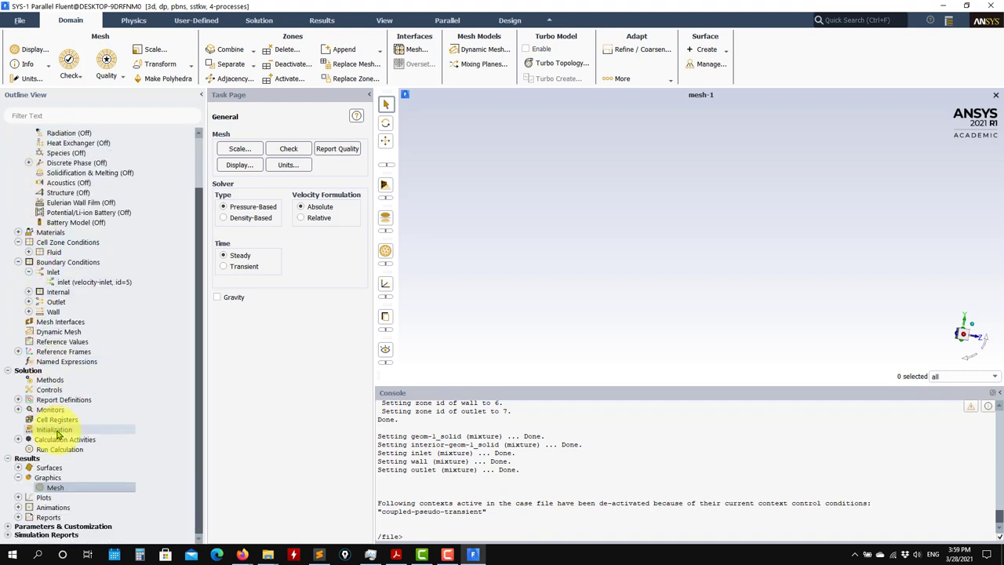
click(18, 399)
click(18, 429)
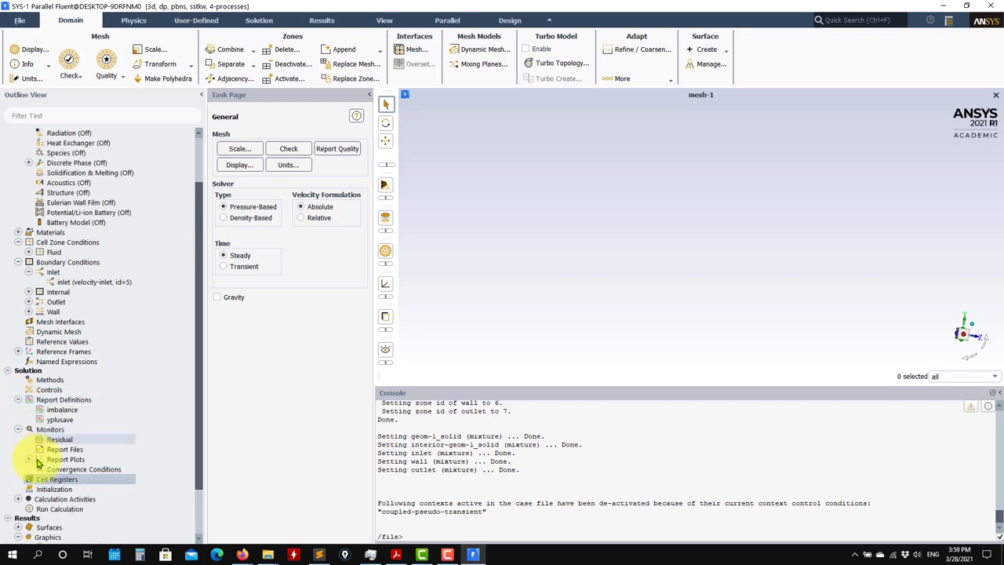
Write the current setup as a case file named new in the working directory.
click(16, 24)
mouse_move(23, 34)
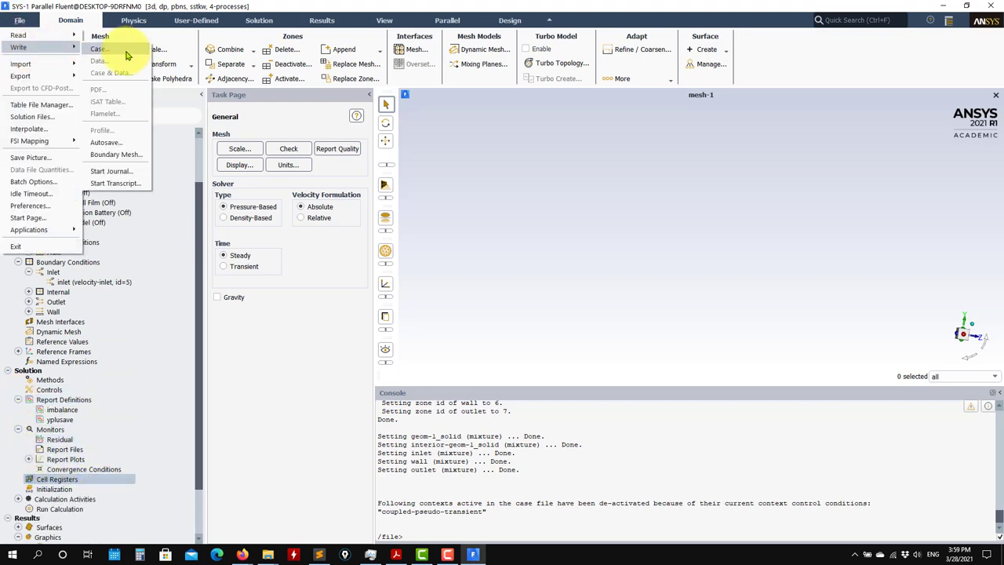
click(115, 59)
triple_click(446, 335)
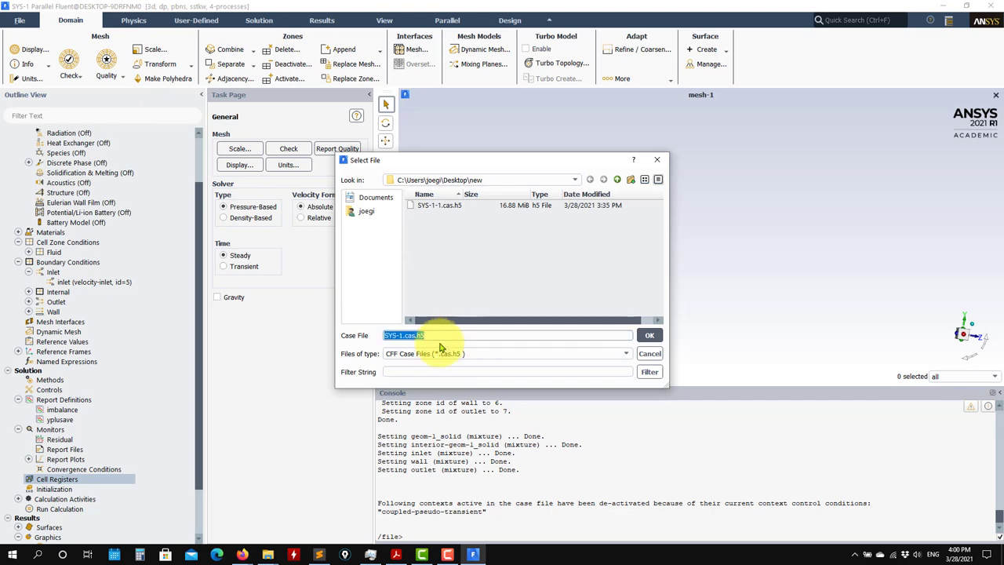
key(Return)
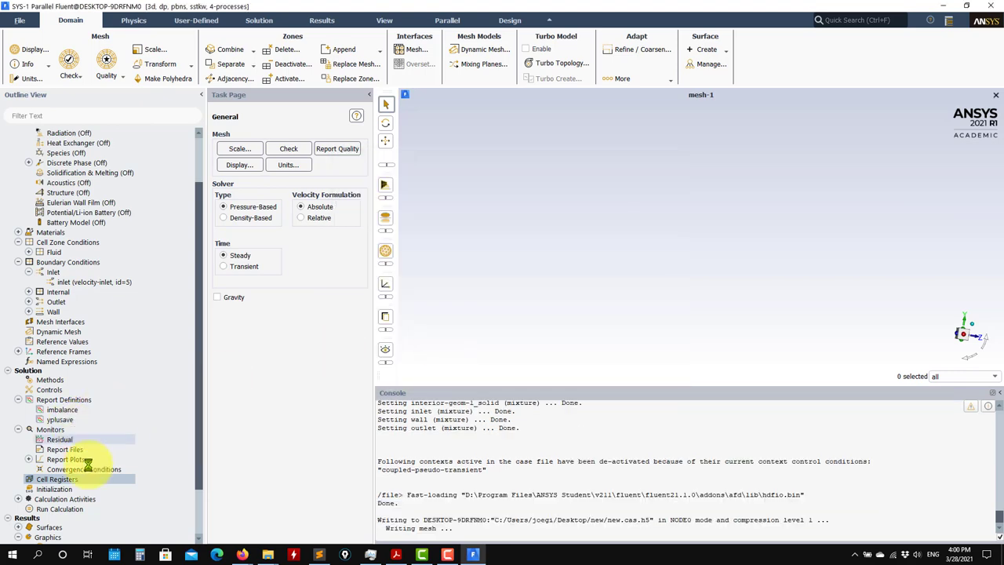
Initialize the solution with Hybrid Initialization and open the run calculation settings.
scroll(79, 440, down, 2)
click(75, 430)
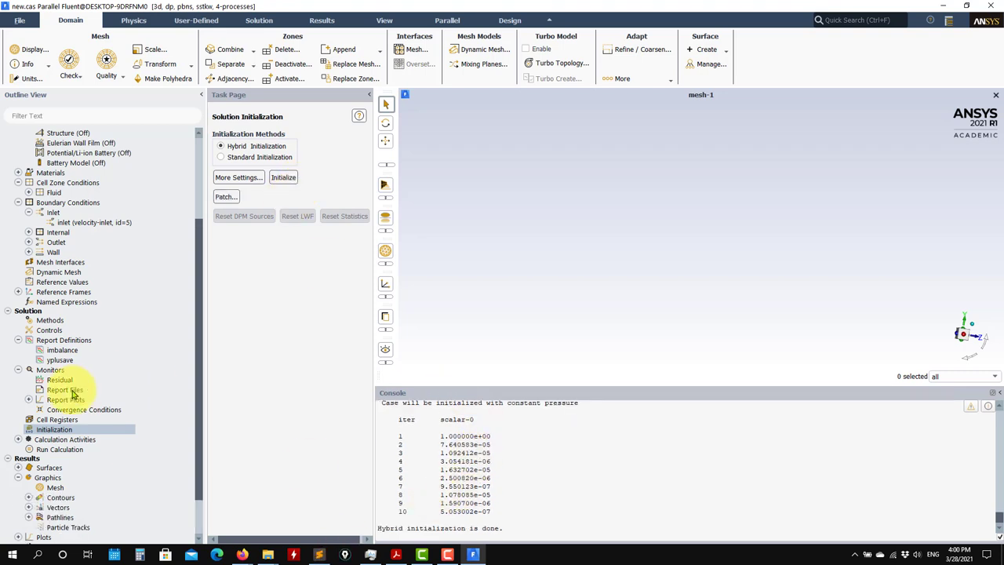
click(70, 449)
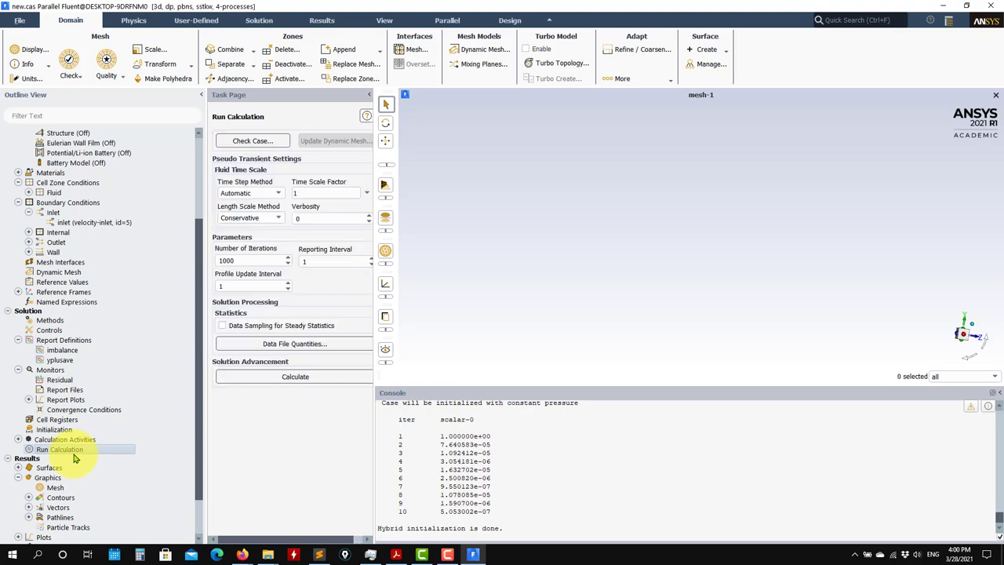
Check the files in the folder new and read the data file SYS-1-1-00126.dat.h5, discarding the unsaved data.
mouse_move(271, 555)
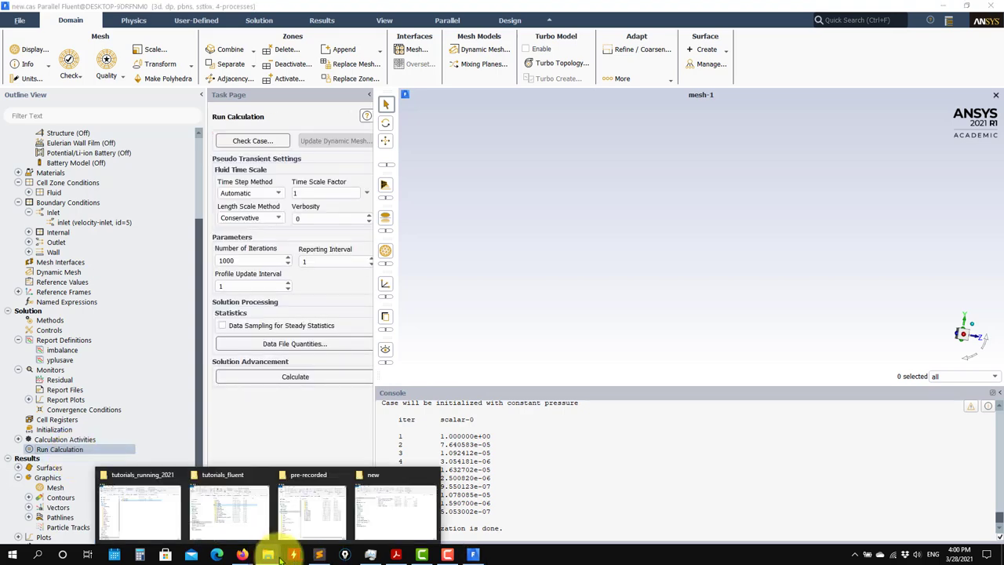
click(398, 506)
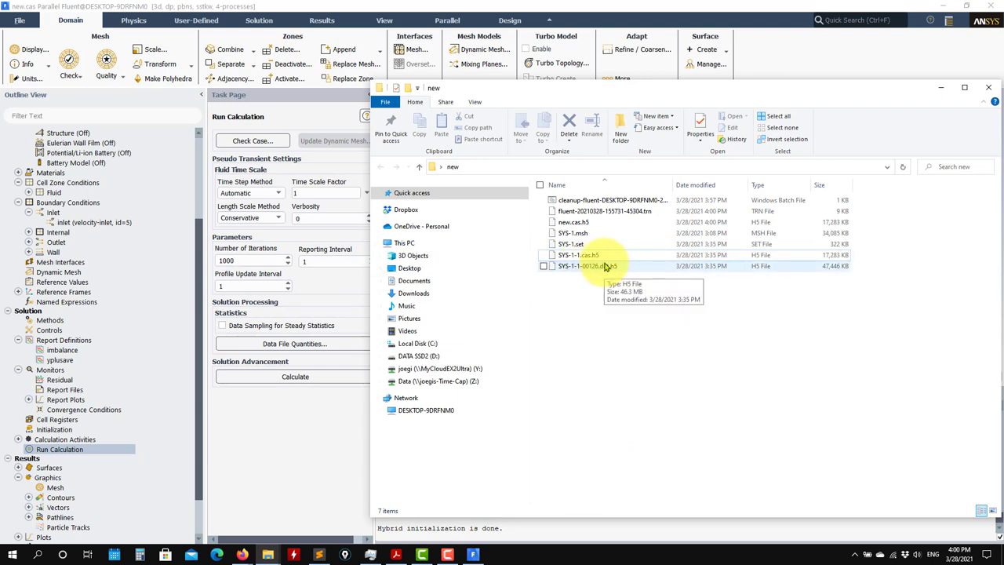
click(261, 441)
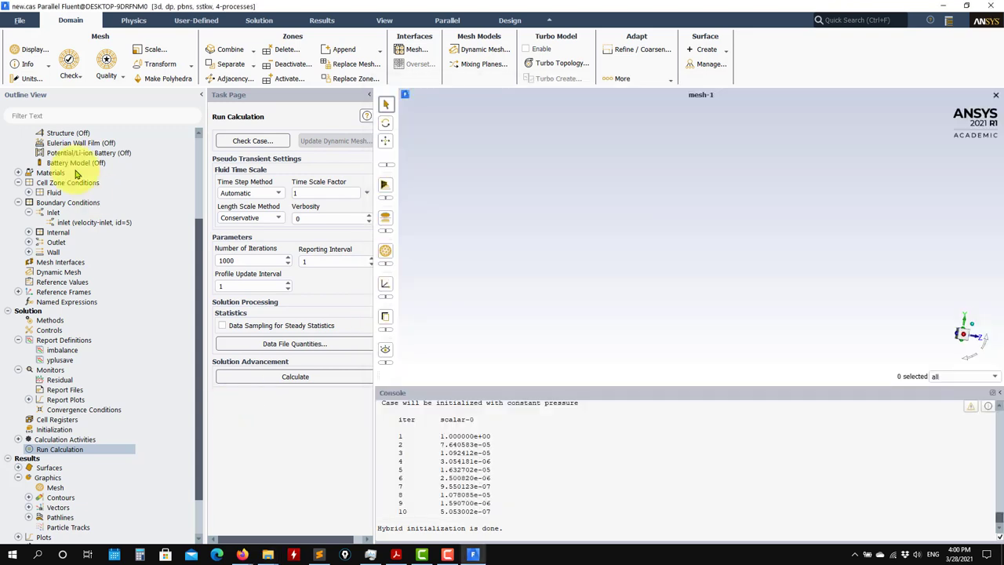
click(14, 22)
mouse_move(31, 34)
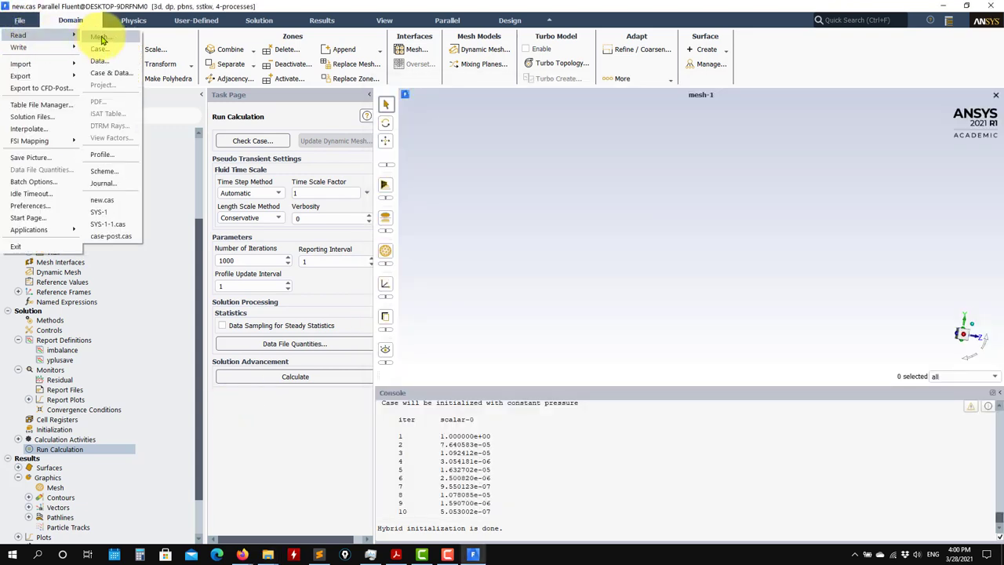
click(98, 61)
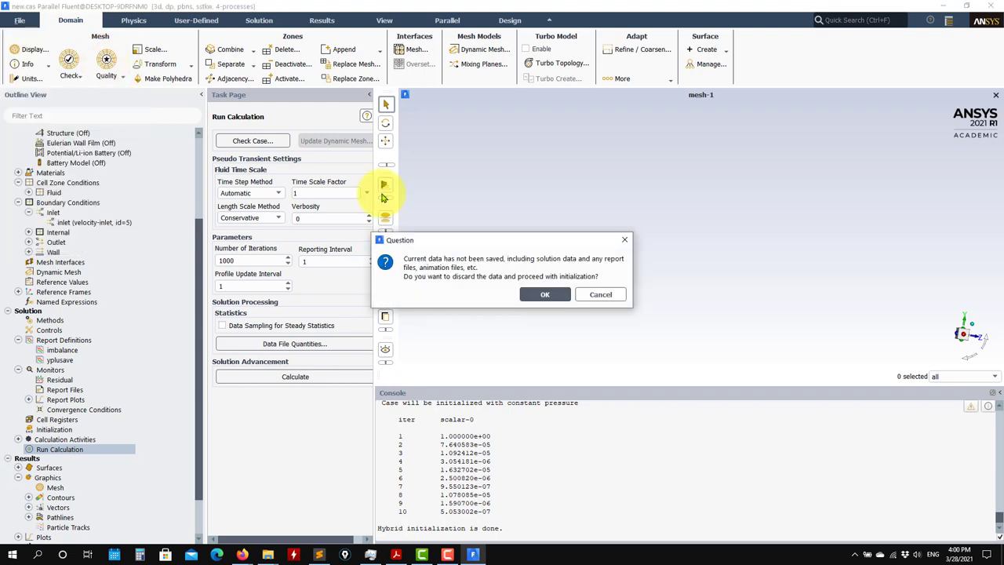
click(547, 292)
click(444, 206)
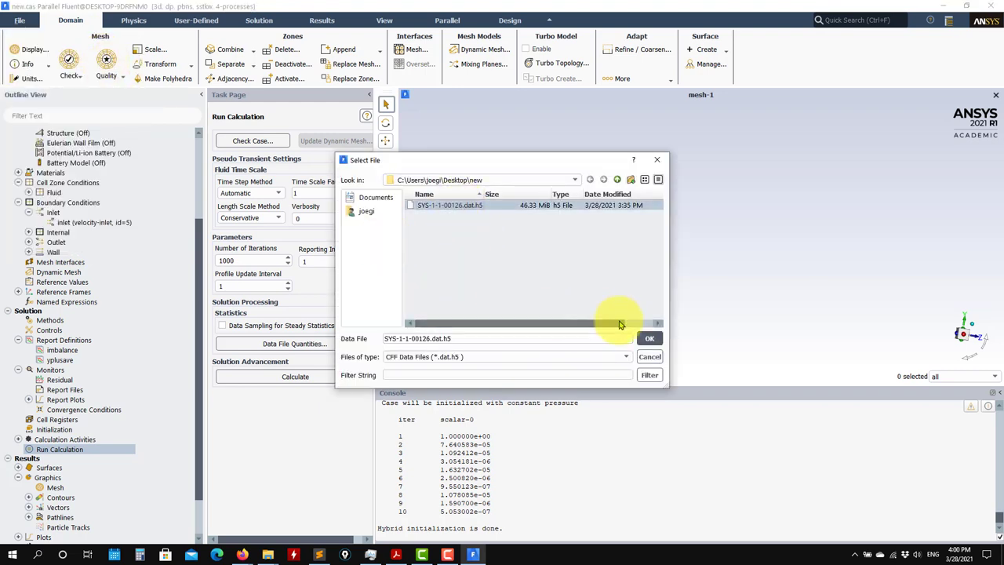
click(653, 337)
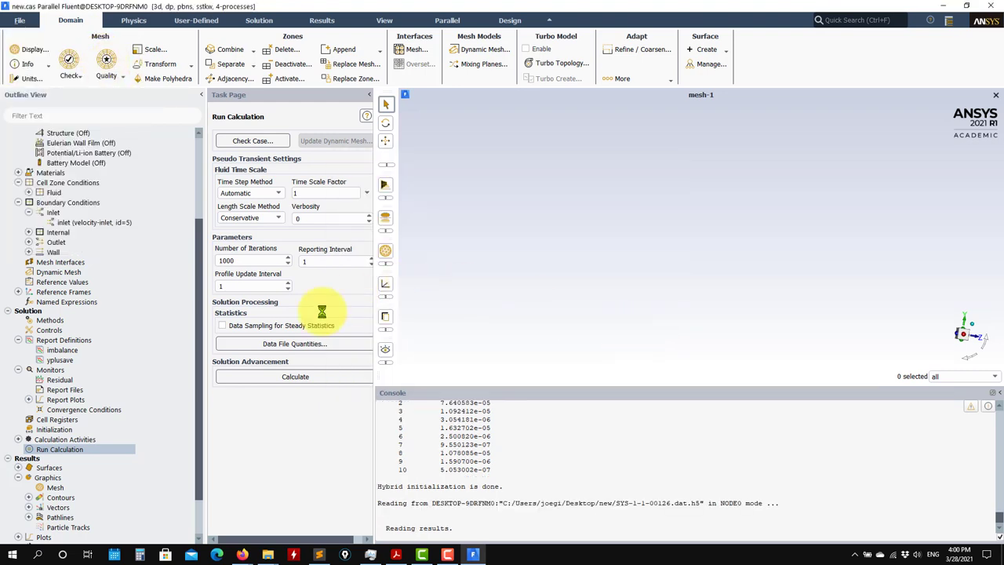
Review the case file in the folder new and read SYS-1-1.cas.h5 without displaying the mesh.
mouse_move(268, 555)
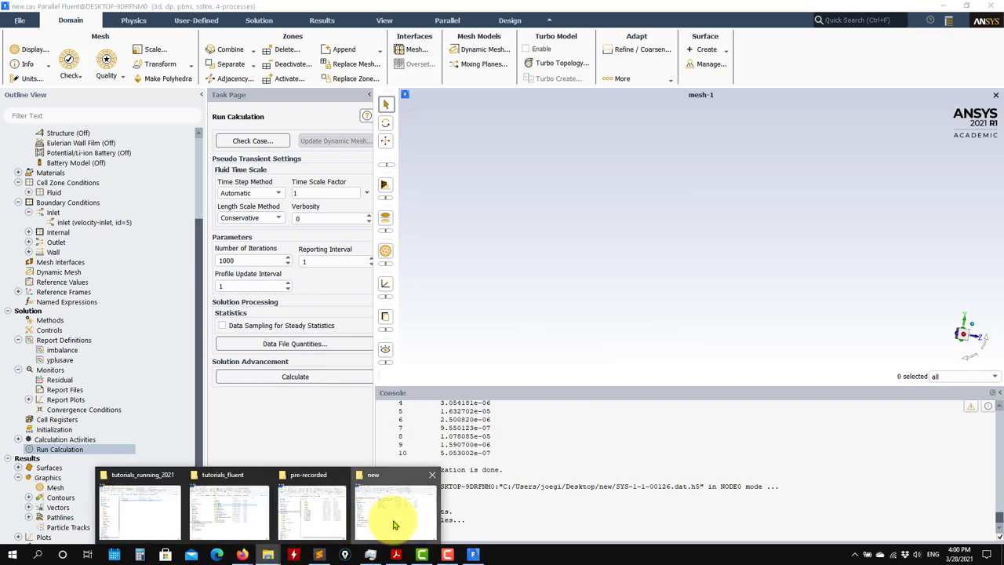
click(390, 510)
drag(808, 90, 824, 60)
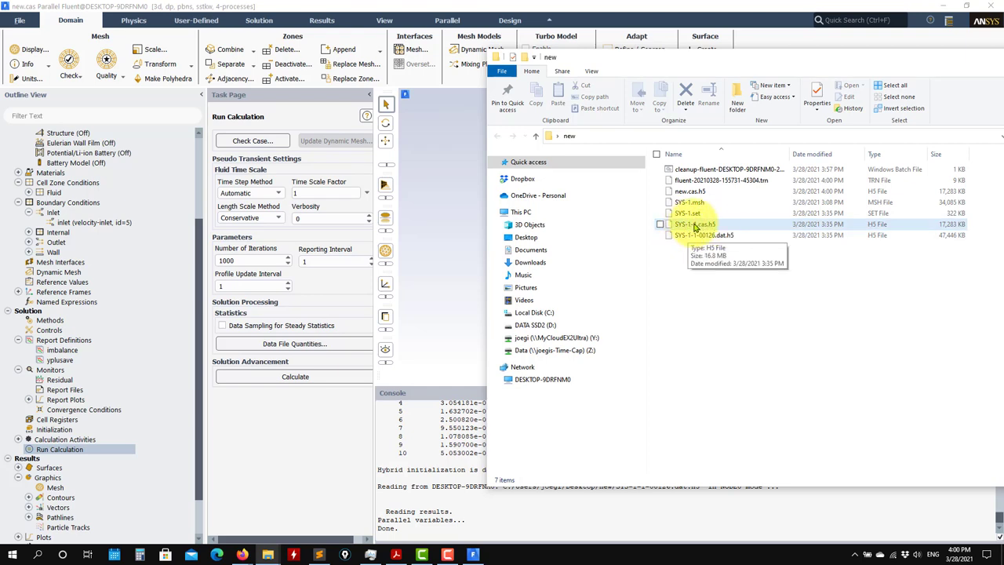
click(18, 25)
mouse_move(19, 40)
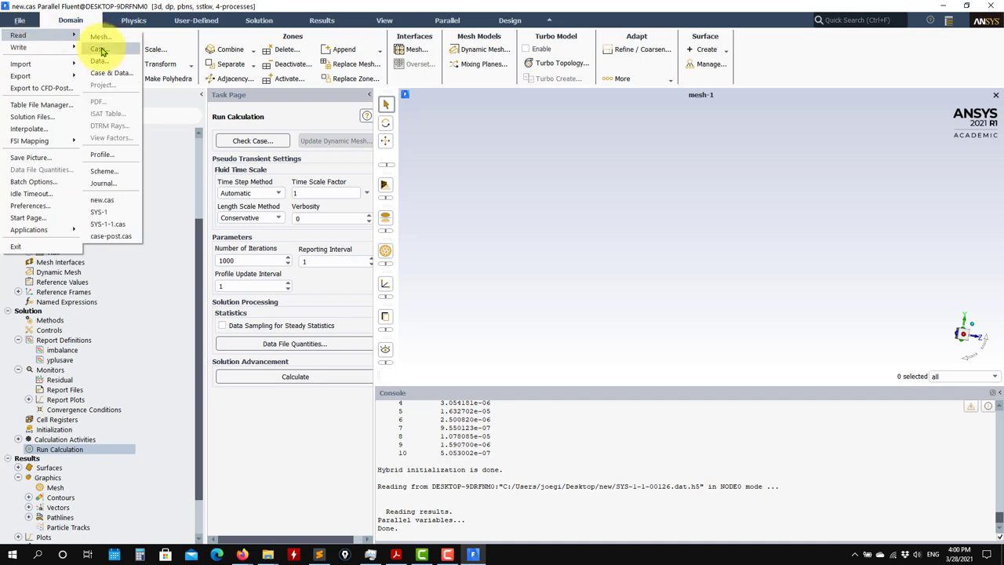
click(101, 51)
click(439, 215)
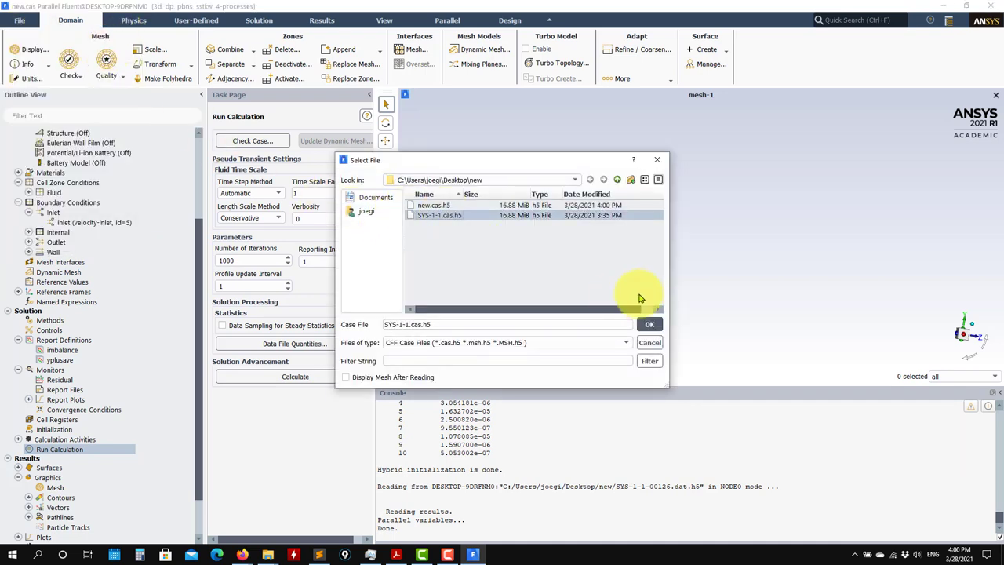
click(651, 324)
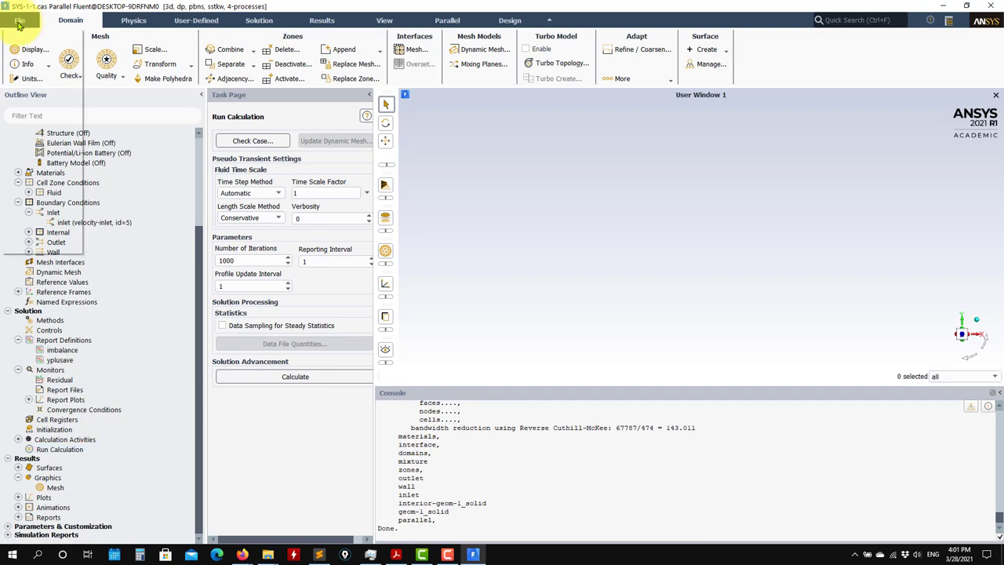
Read the data file SYS-1-1-00126.dat.h5 from the folder new for the loaded case.
click(18, 22)
mouse_move(28, 35)
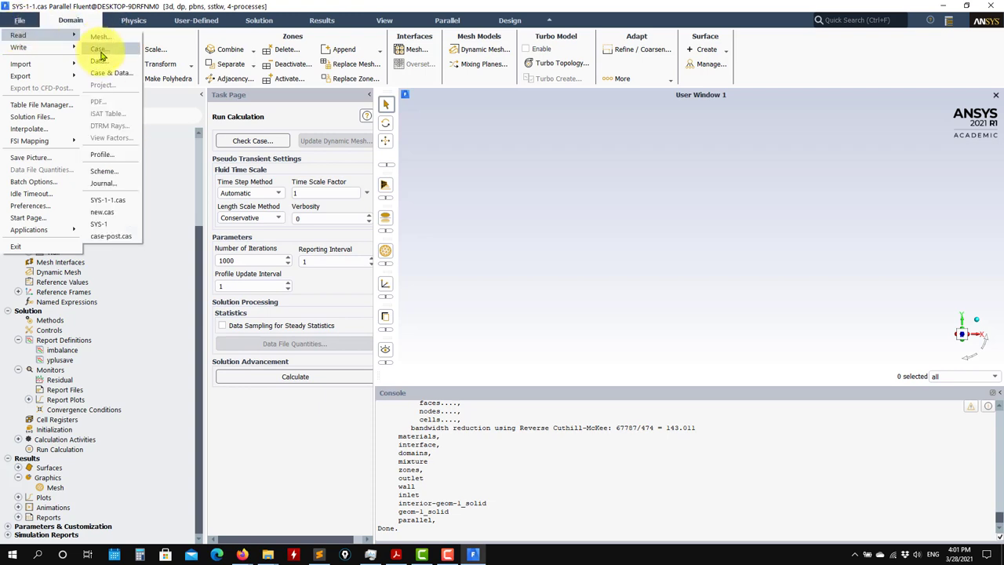
click(98, 48)
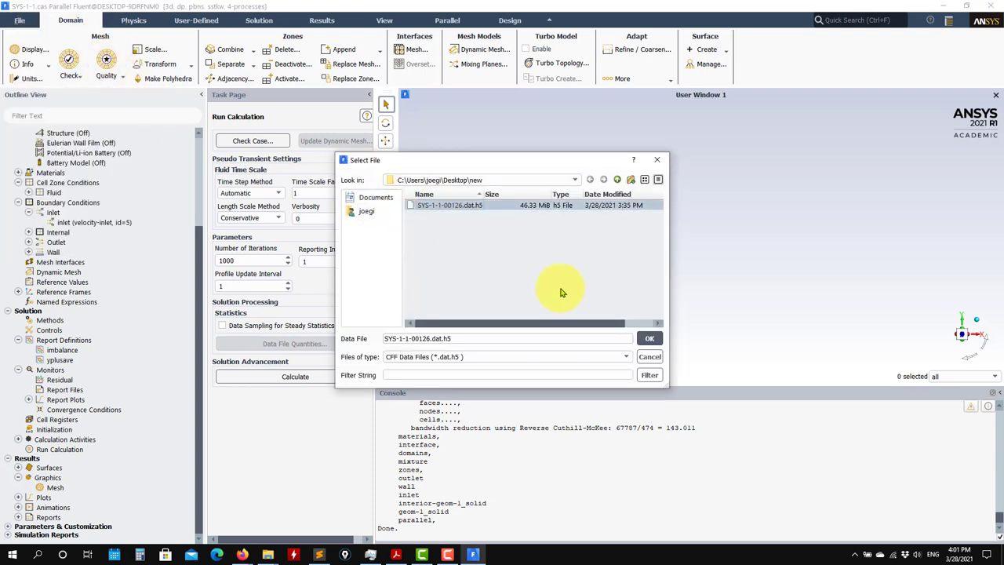
click(650, 338)
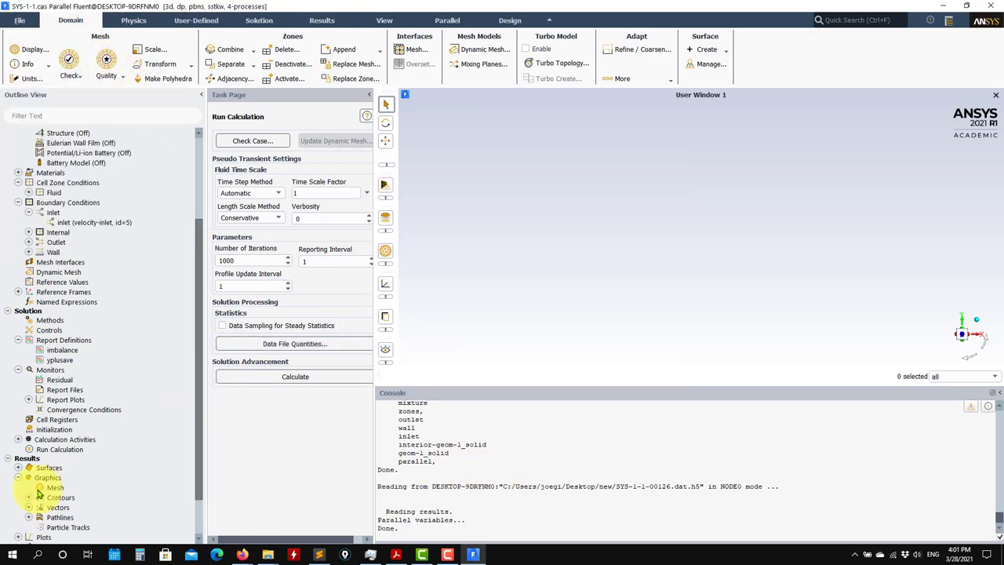
Display the saved velocity magnitude contour contour-1 and close its settings.
scroll(34, 471, down, 2)
click(28, 447)
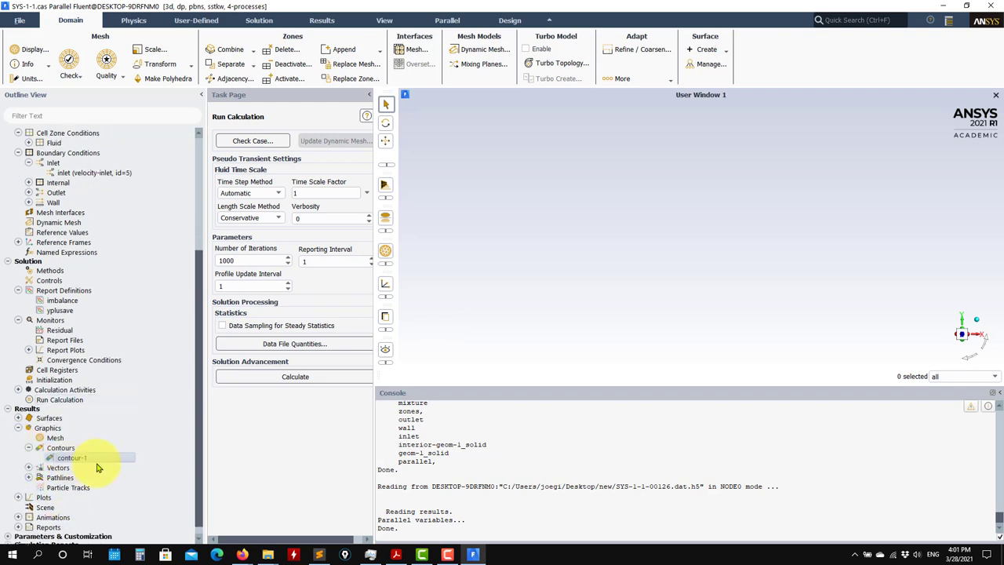
double_click(69, 458)
click(295, 499)
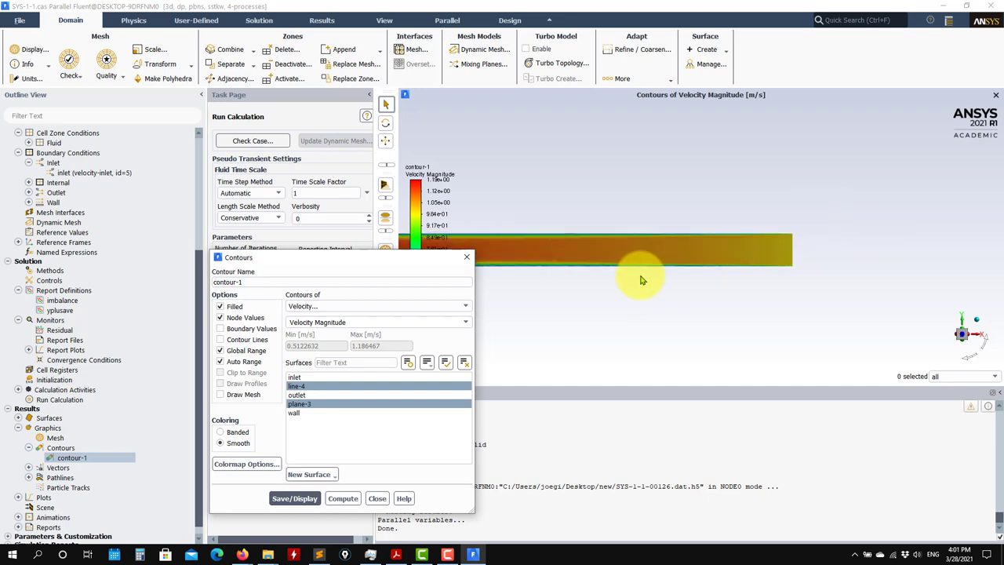
click(378, 499)
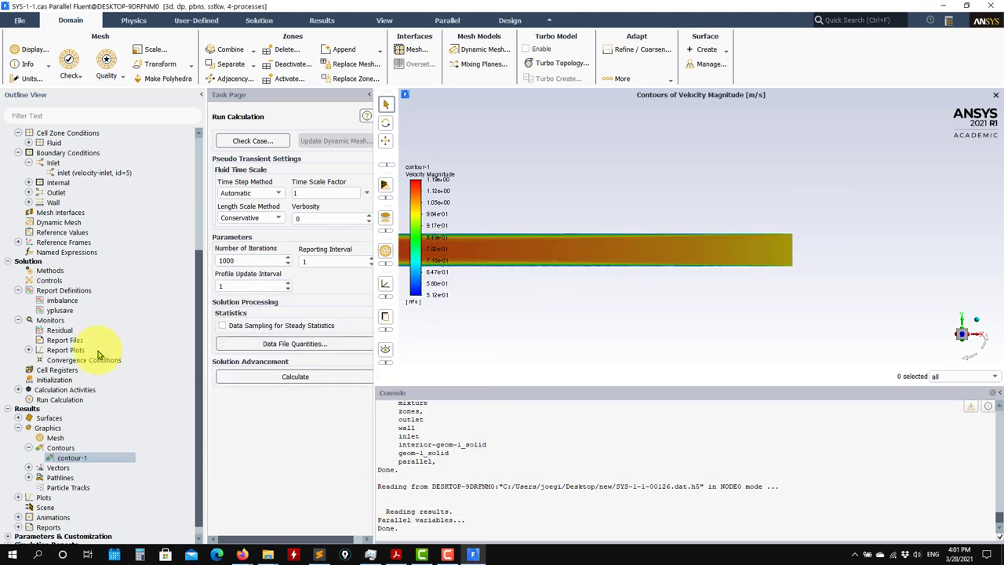
Plot the scaled residuals history from the residual monitor settings.
click(71, 330)
double_click(76, 333)
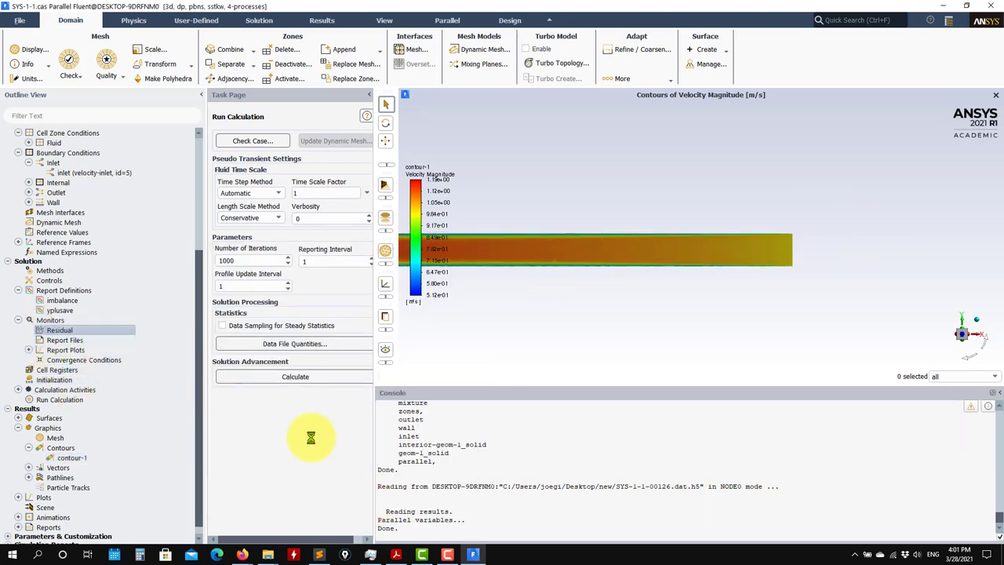
click(339, 454)
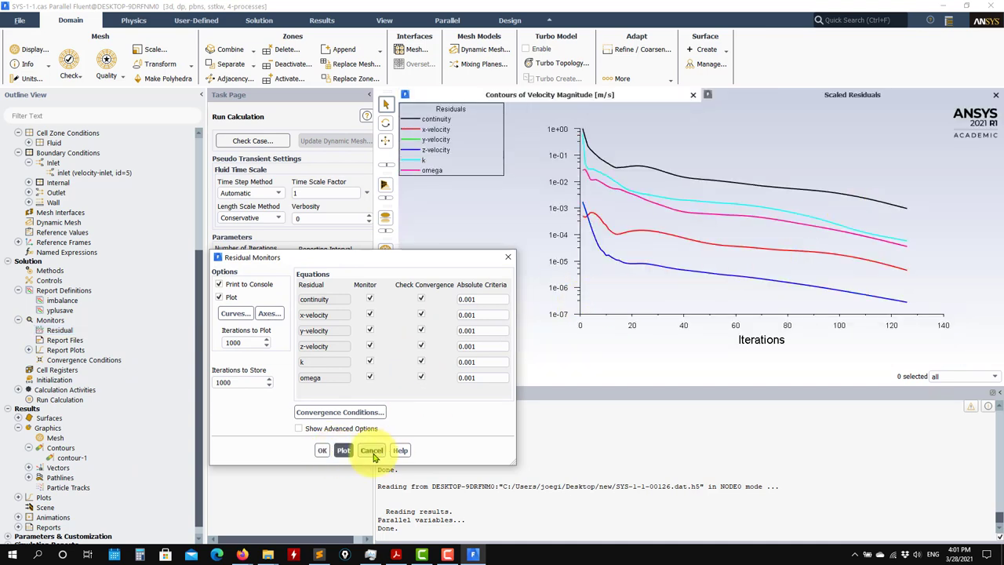
click(321, 450)
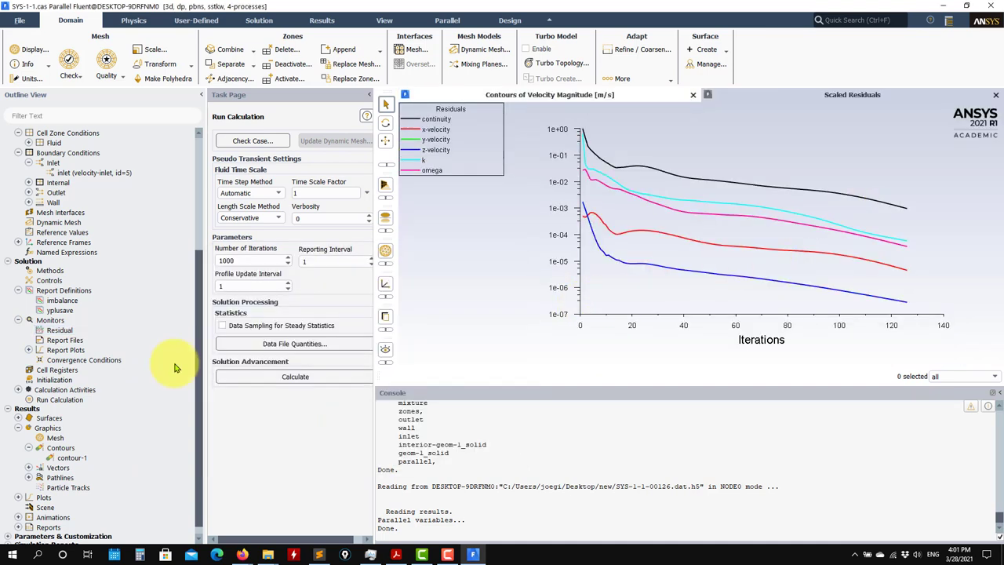
Review the imbalance flux report definition without changing it, and locate the yplusave report definition.
double_click(63, 301)
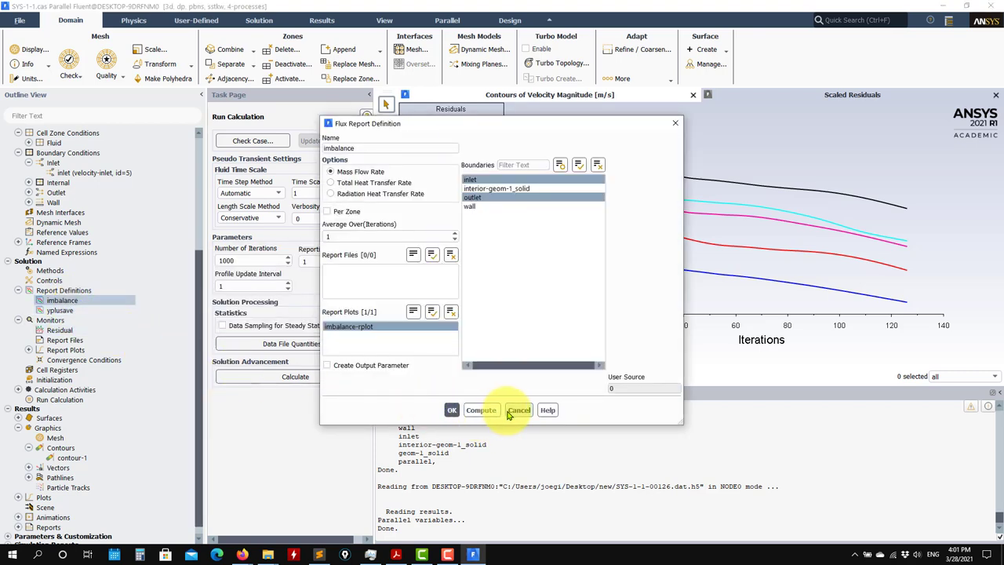
click(510, 412)
ctrl+click(60, 310)
drag(60, 310, 65, 324)
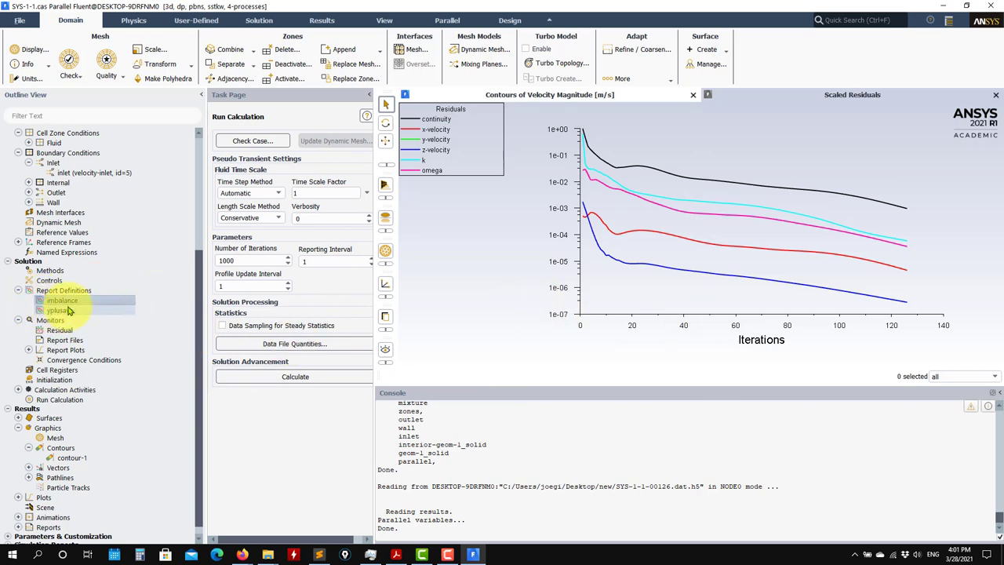
drag(39, 319, 64, 302)
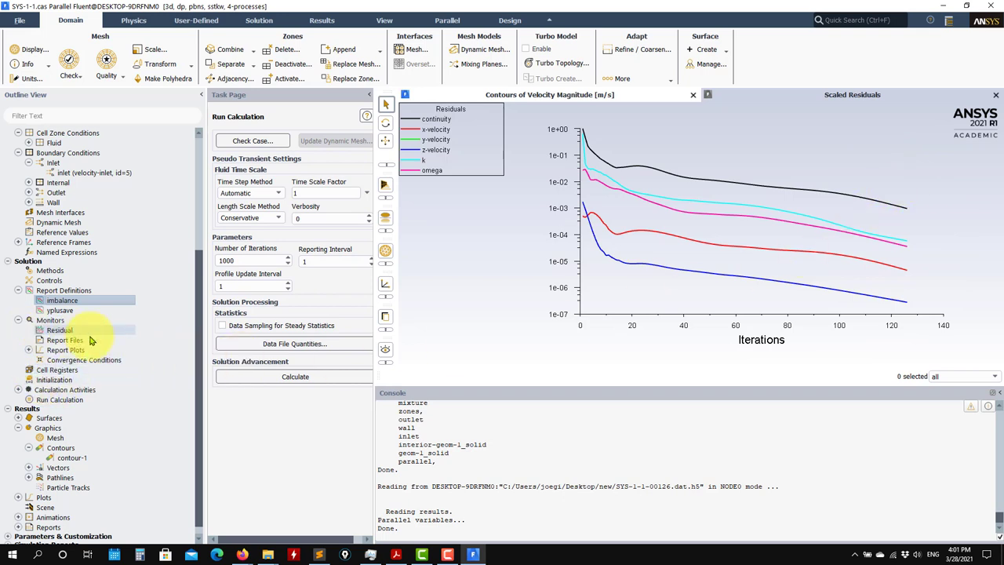
Turn off the convergence check for continuity, x-, y- and z-velocity, k and omega in the residual monitors.
double_click(49, 331)
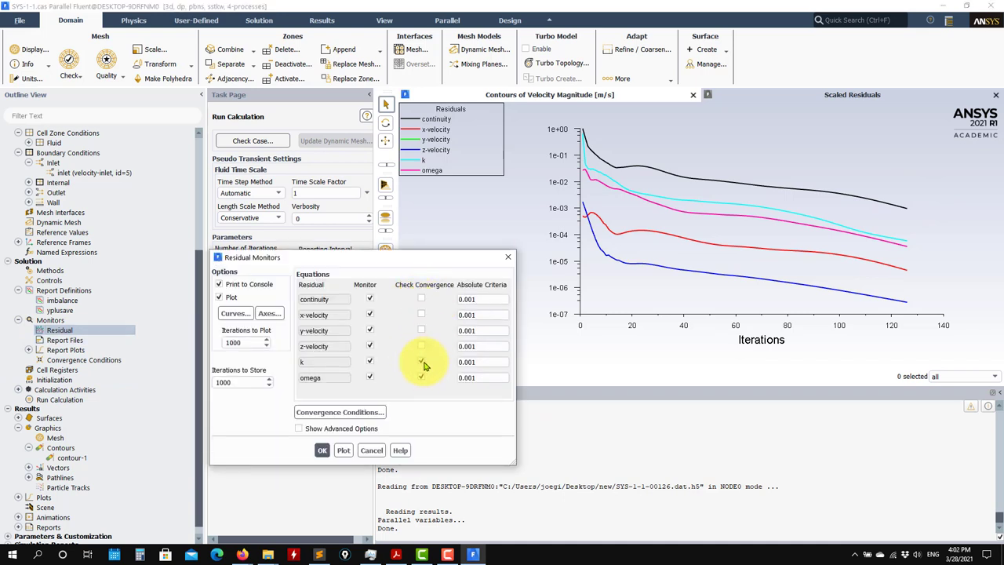
click(322, 450)
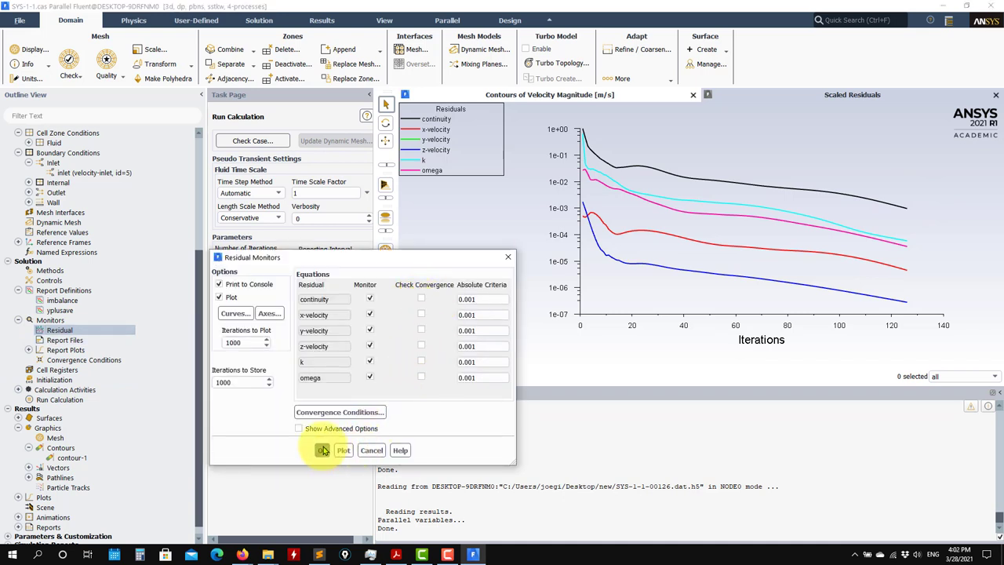
Set the number of iterations to 100 in the run calculation settings without reinitializing the solution.
click(59, 400)
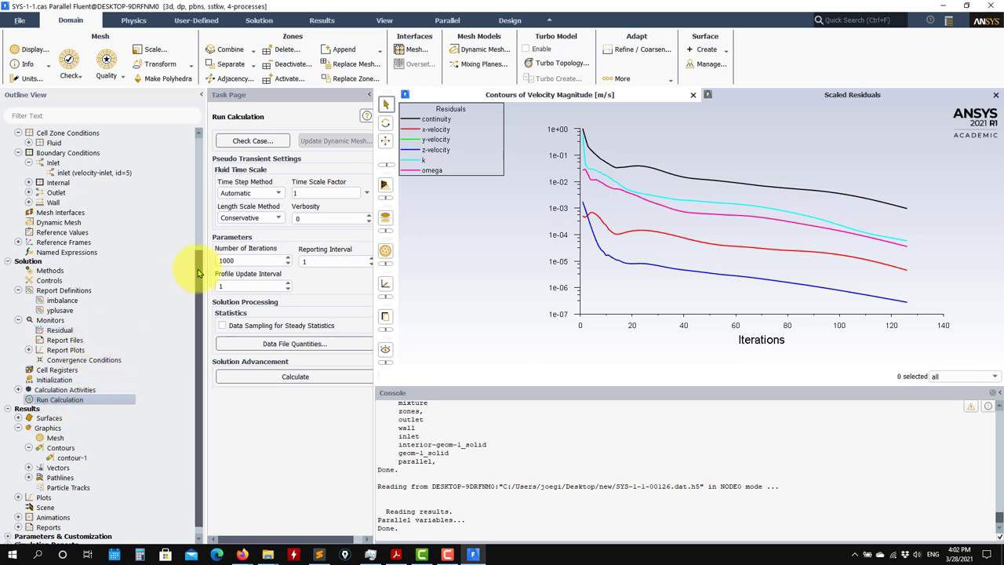
click(67, 380)
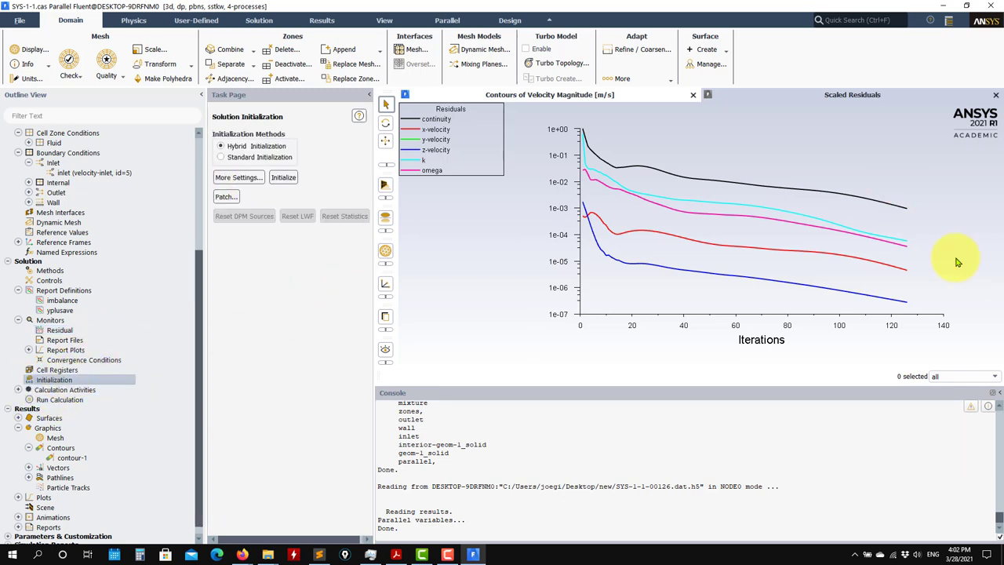
click(62, 400)
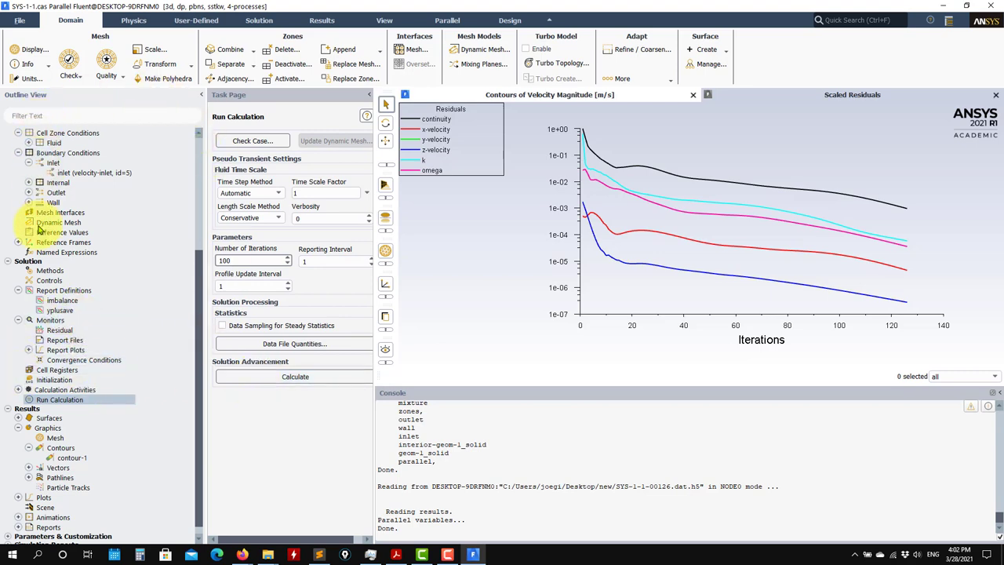
scroll(69, 292, up, 2)
scroll(69, 301, down, 2)
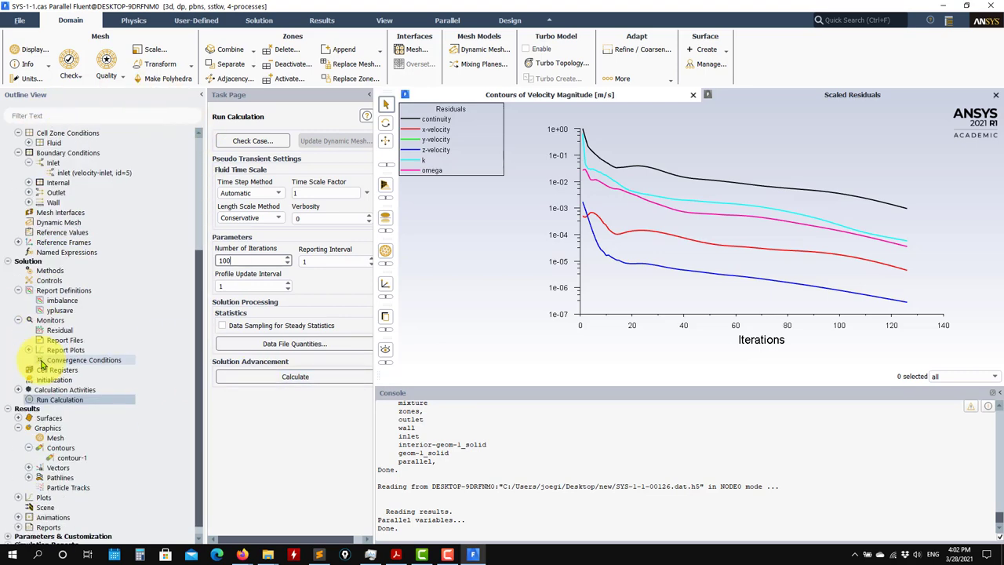
Check the autosave interval in the calculation activities and start the calculation.
click(18, 380)
double_click(69, 380)
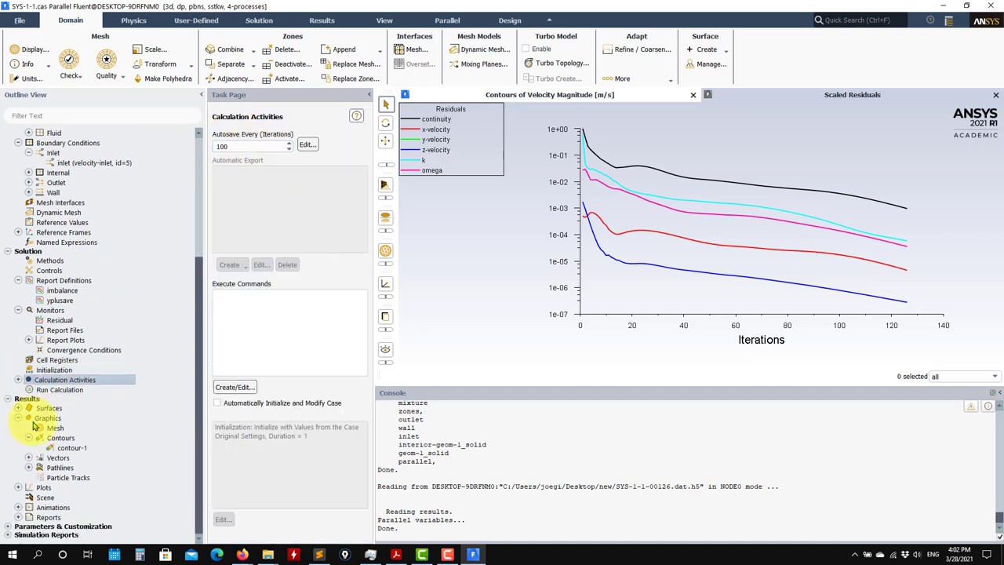
double_click(61, 390)
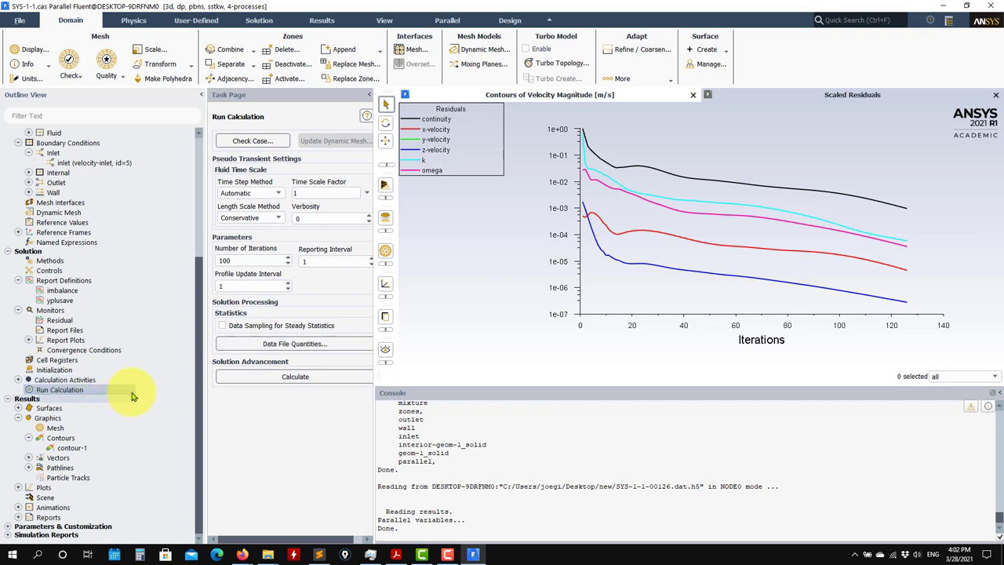
click(295, 377)
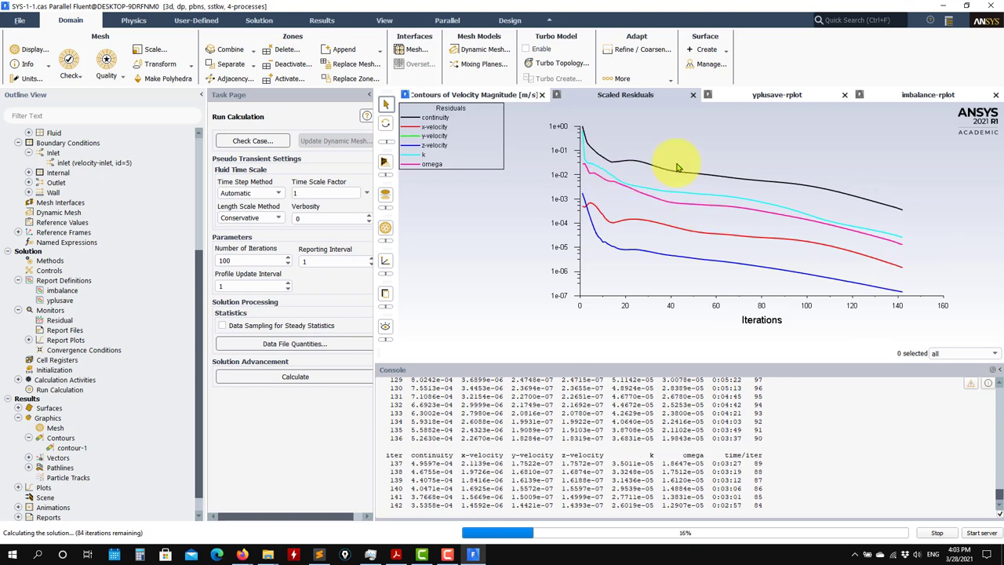
Examine the scaled residuals, the average y-plus plot and the mass imbalance plot while the calculation runs.
click(769, 94)
click(949, 95)
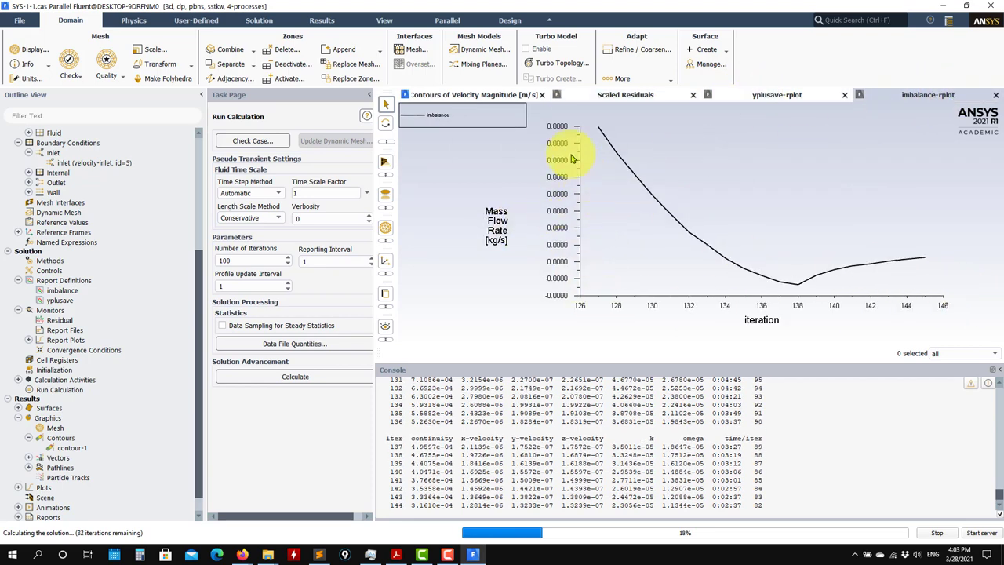
click(788, 95)
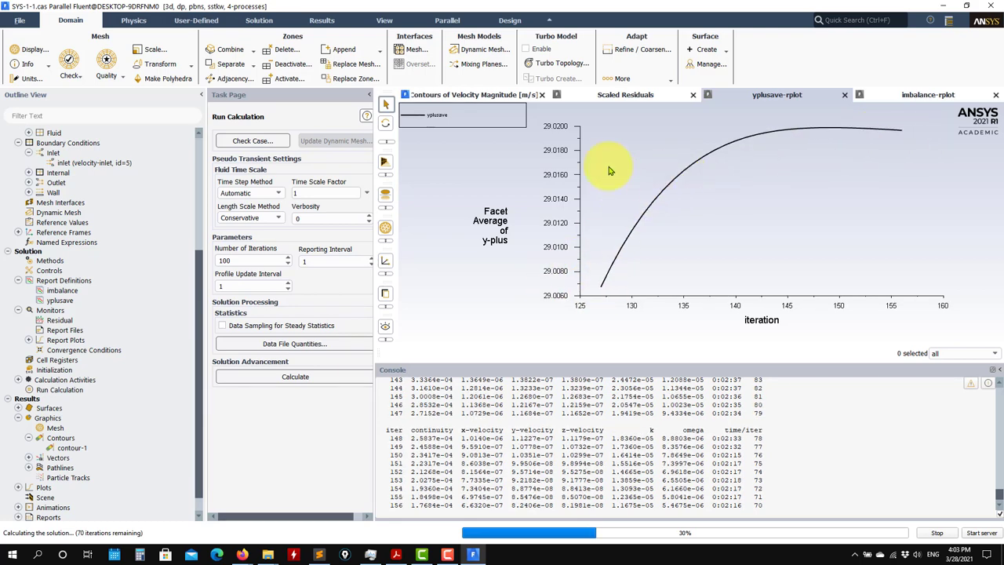
click(617, 95)
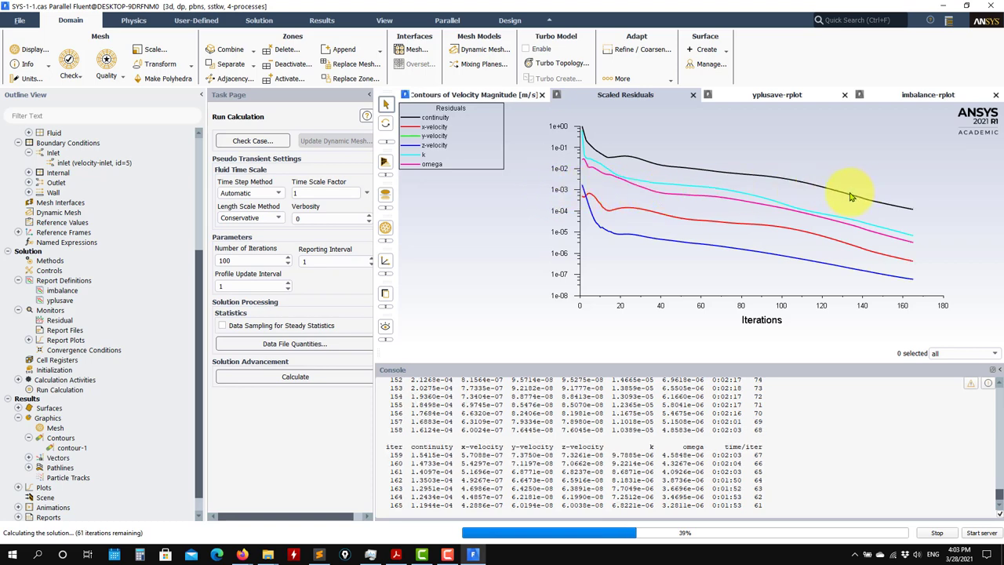
click(785, 94)
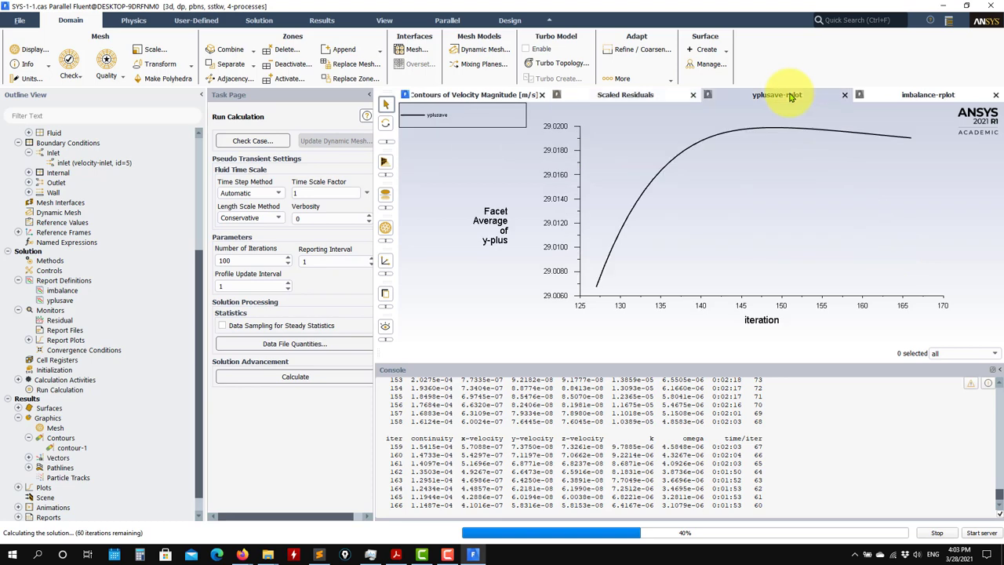
click(598, 97)
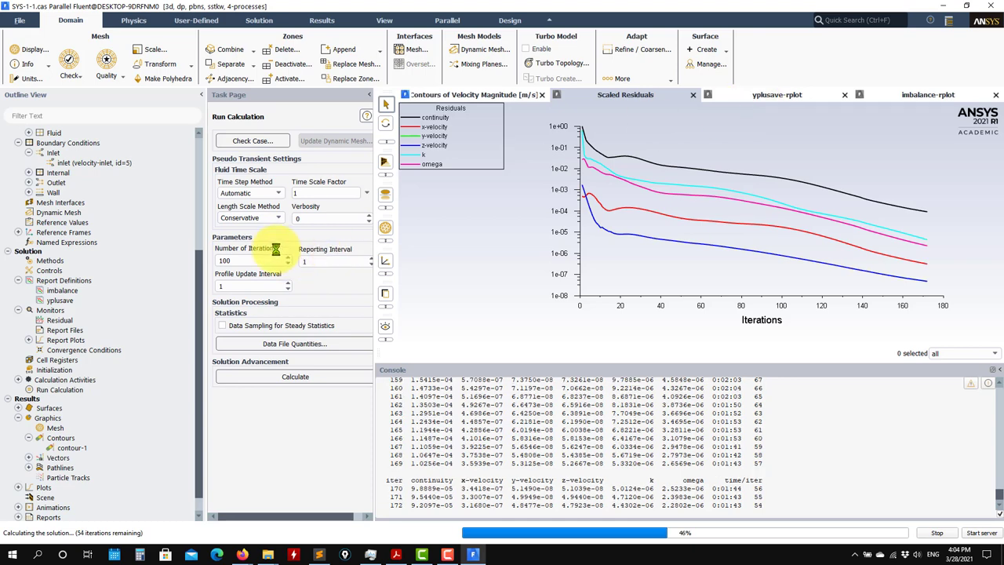
click(788, 96)
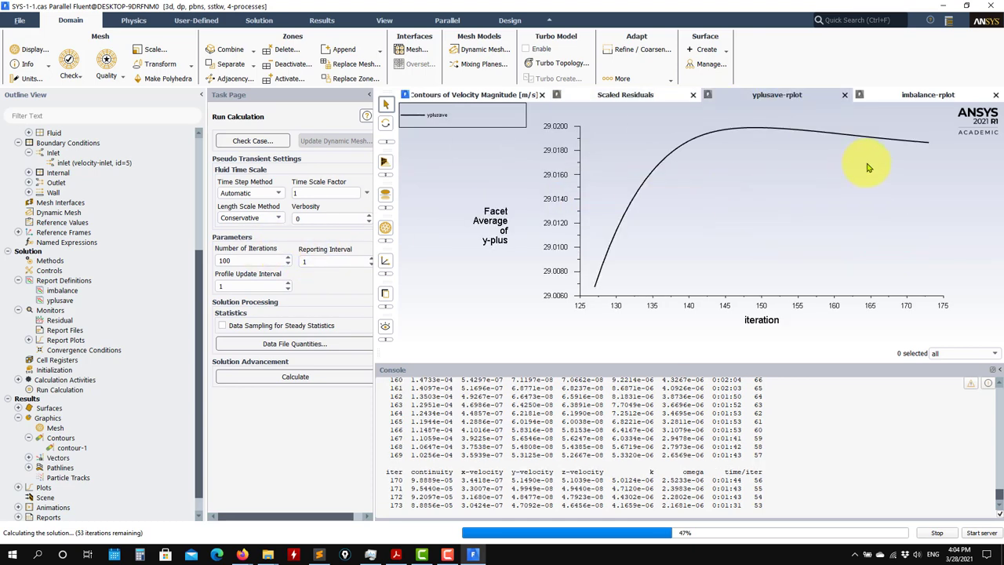
click(633, 95)
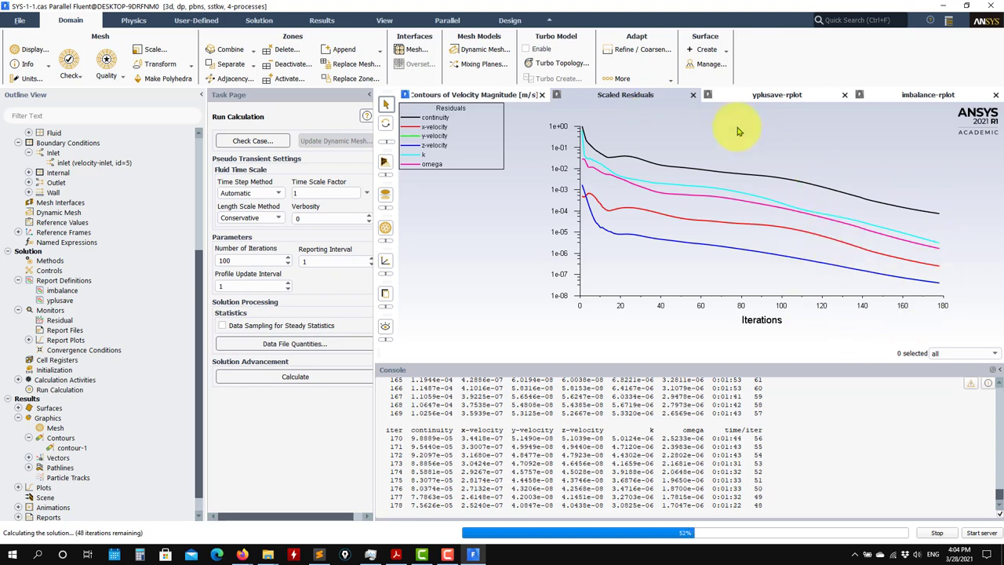
click(775, 94)
click(919, 94)
click(774, 94)
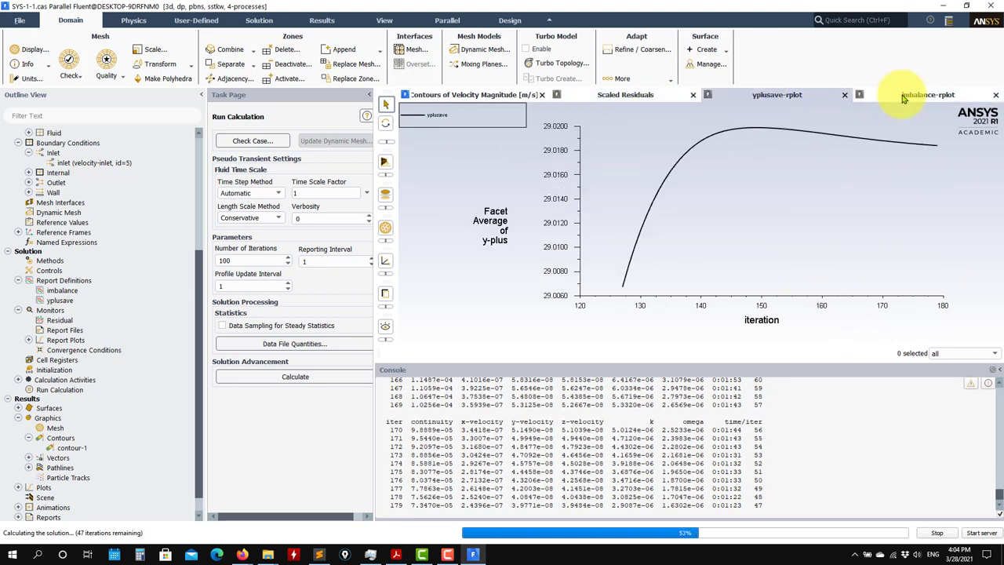
click(903, 95)
click(773, 94)
click(894, 94)
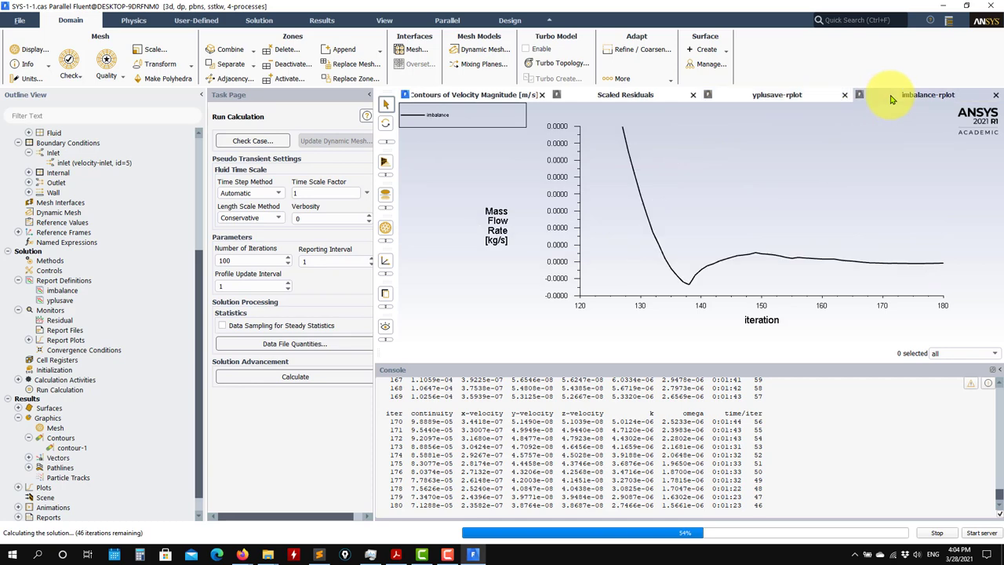
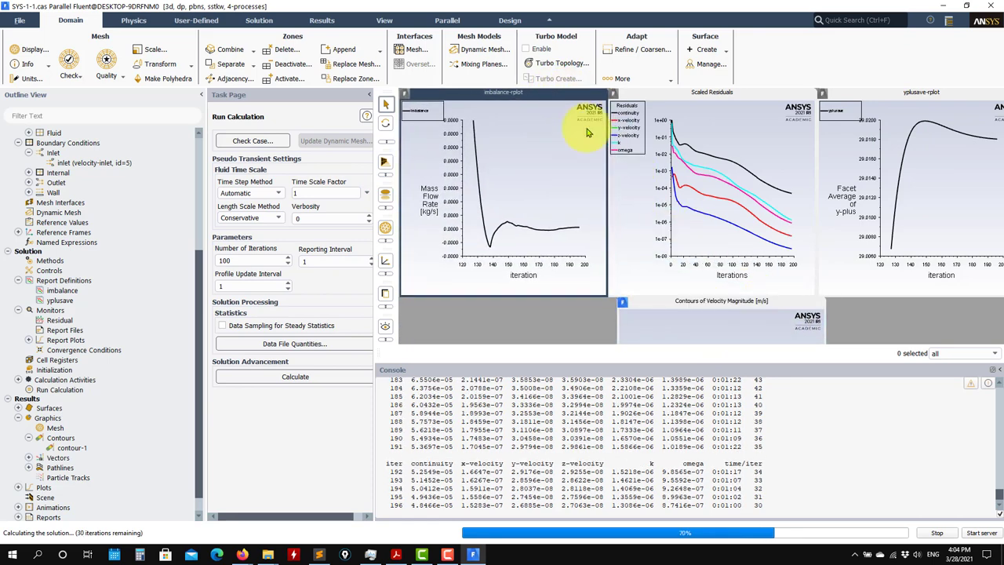
Arrange the graphics windows side by side, with the velocity contours window below the imbalance plot.
drag(697, 308, 489, 308)
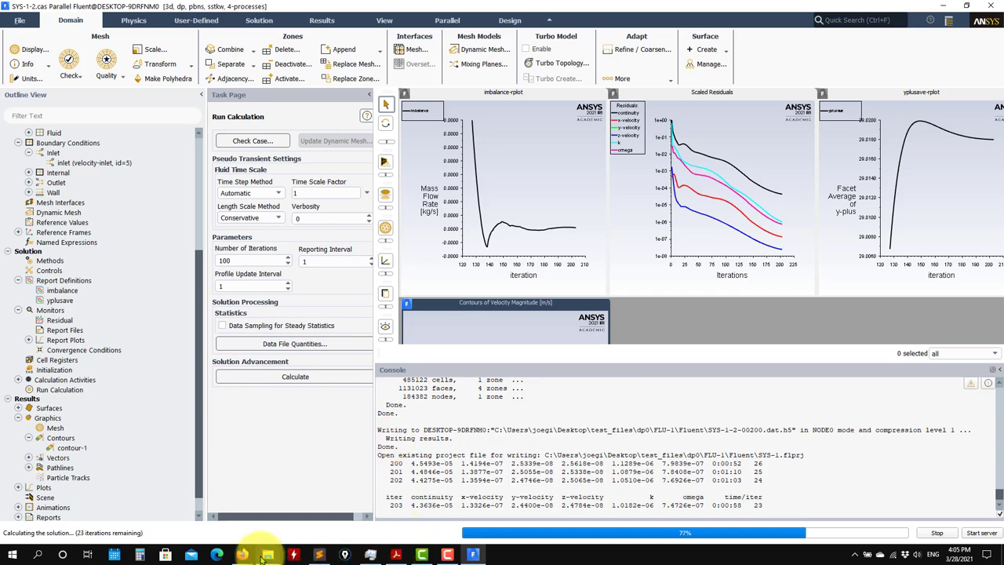
Switch to File Explorer and check the folder new and its parent Desktop folder for the saved solution files.
mouse_move(267, 555)
click(510, 480)
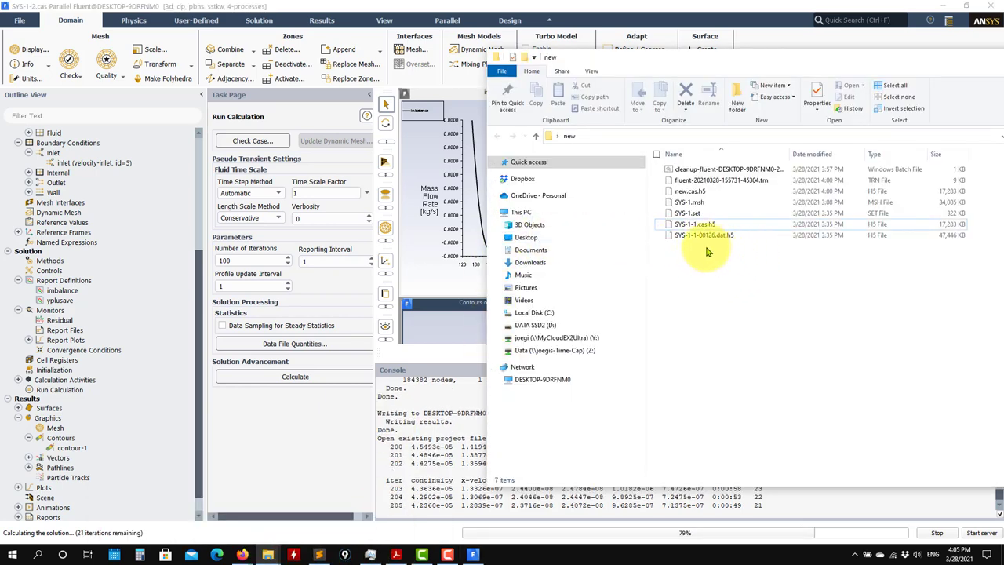
click(534, 136)
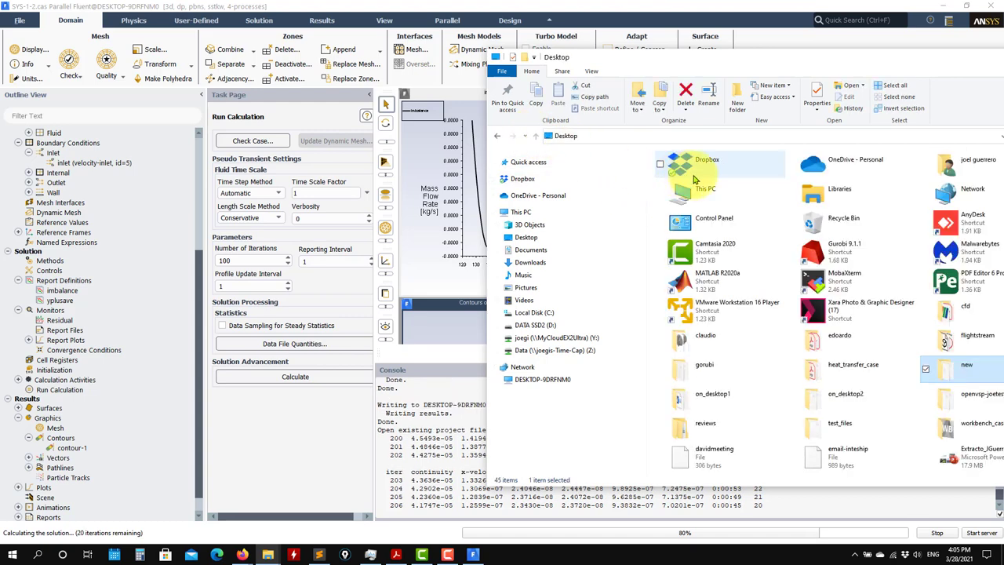
click(497, 136)
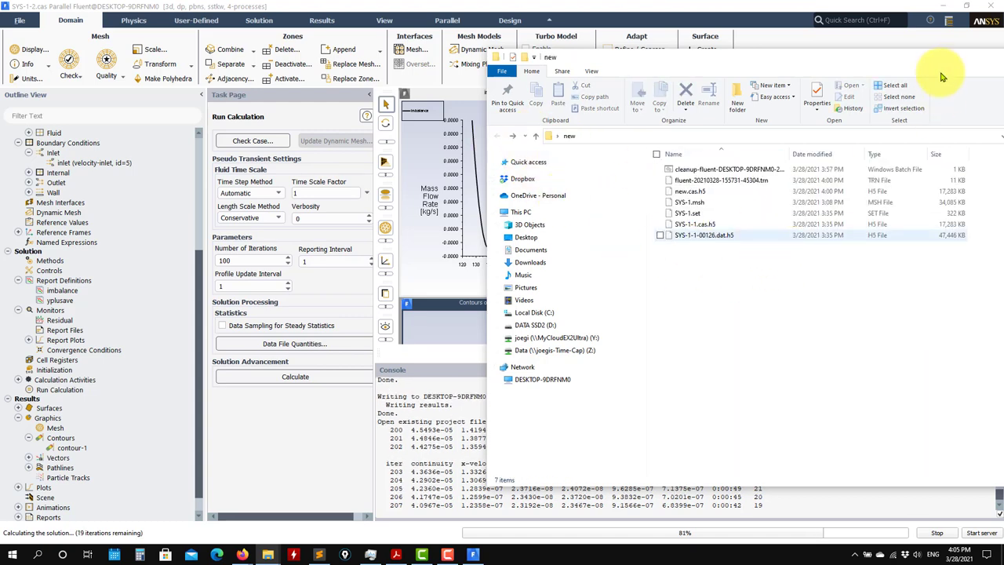
Minimize the folder window and read the console output to find where Fluent writes the autosaved case and data files.
drag(957, 60, 564, 51)
click(671, 45)
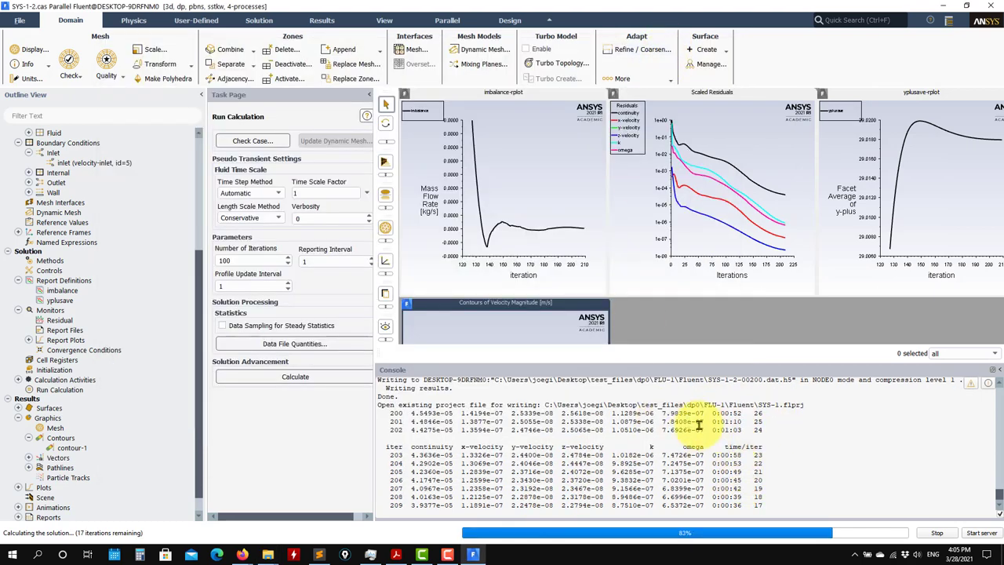
scroll(689, 422, up, 2)
scroll(671, 454, down, 3)
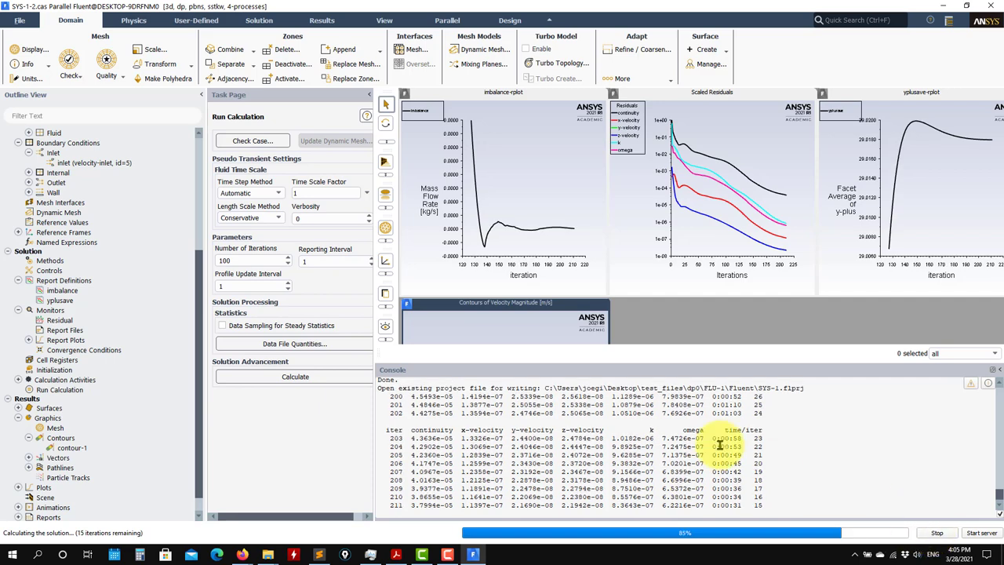
scroll(620, 411, up, 5)
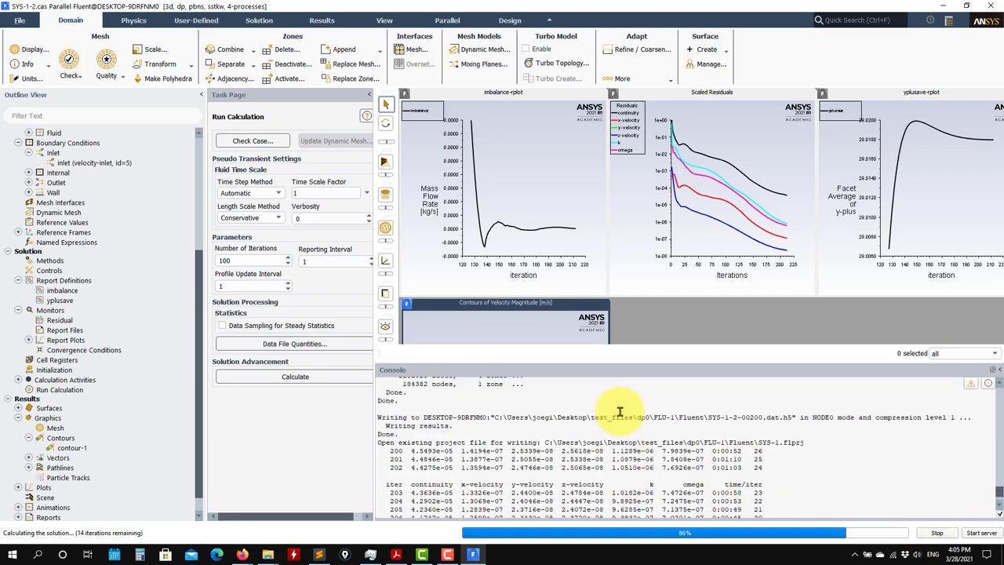
scroll(681, 412, up, 4)
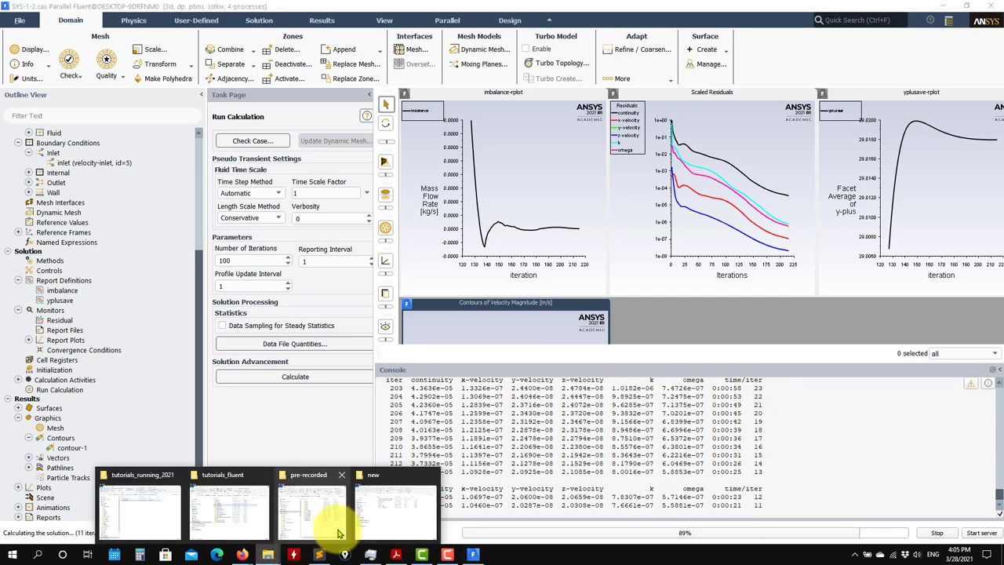
Check the autosaved case and data files in the project folder test_files\dp0\FLU-1\Fluent from the desktop.
click(945, 6)
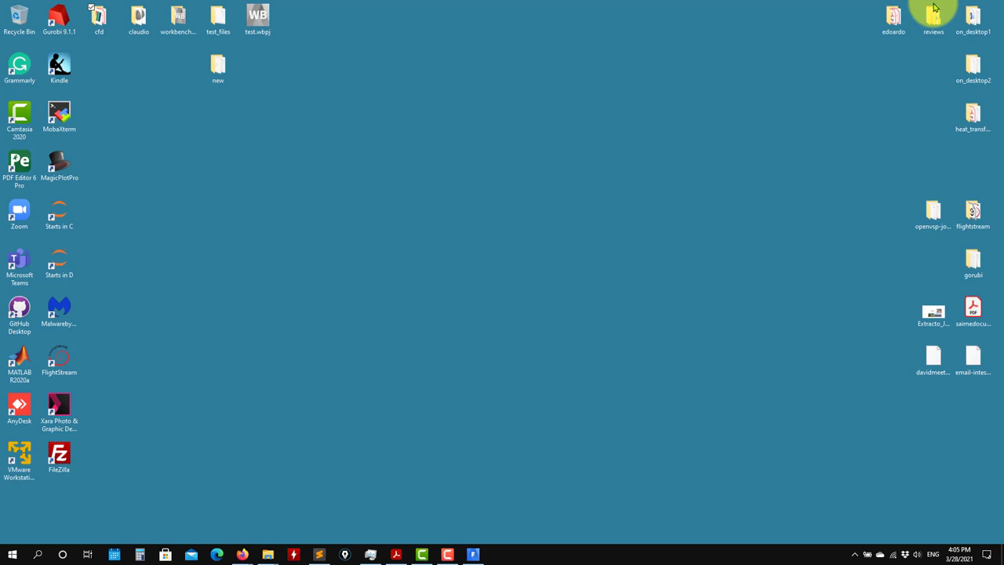
double_click(218, 24)
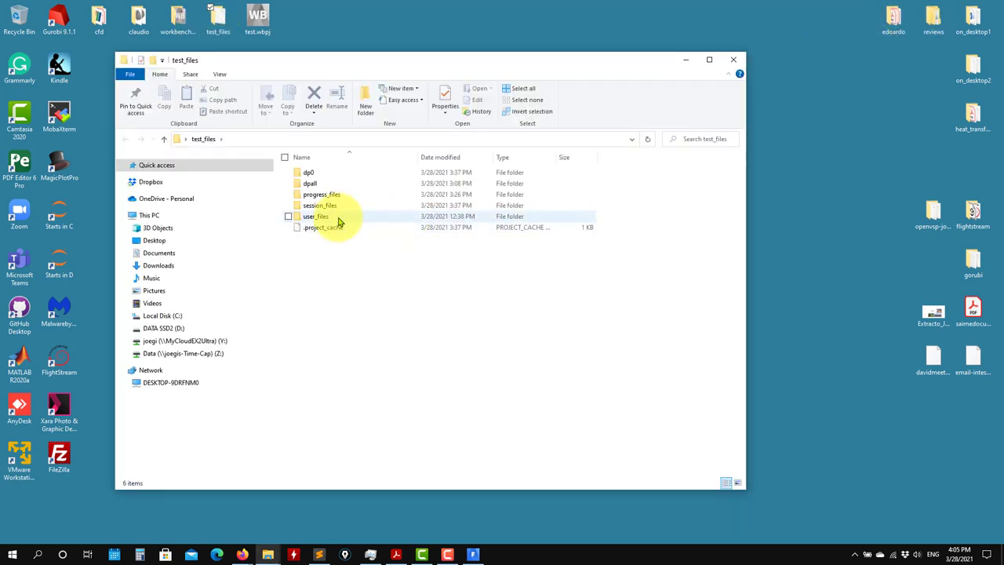
double_click(308, 174)
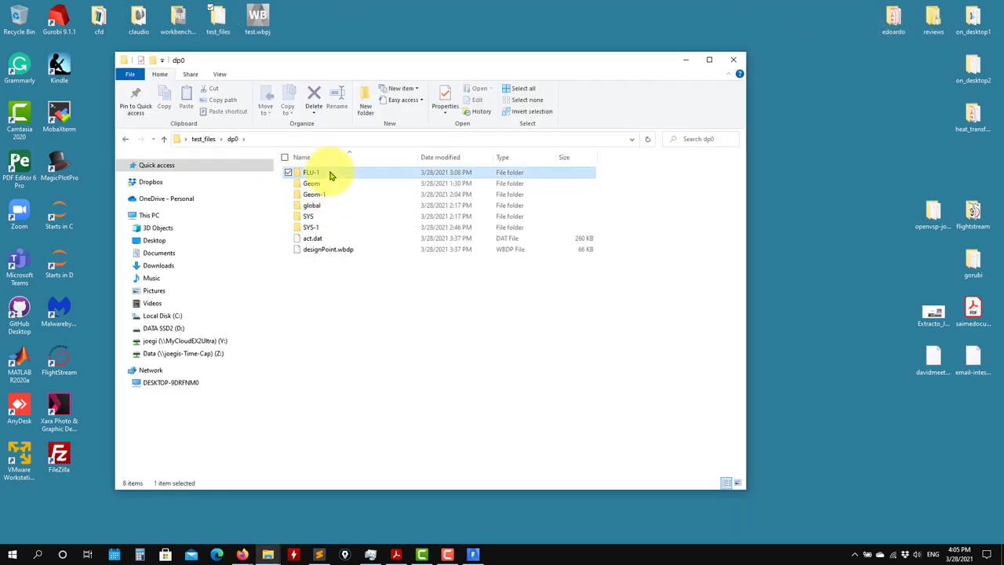
double_click(331, 174)
double_click(331, 181)
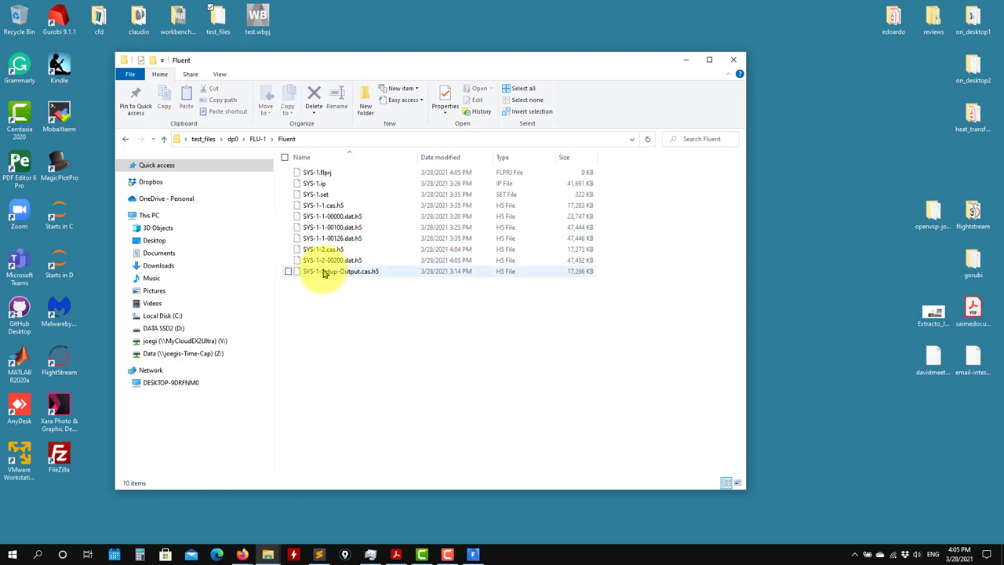
click(687, 61)
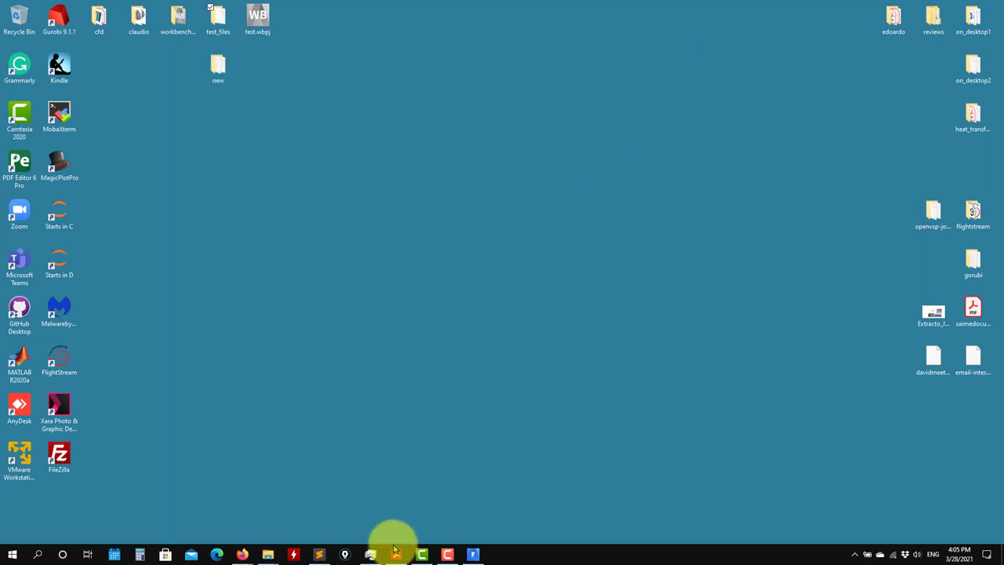
Switch back to Fluent, dismiss the completion notice and highlight the write path of SYS-1-2-00200.dat.h5 in the console.
click(472, 554)
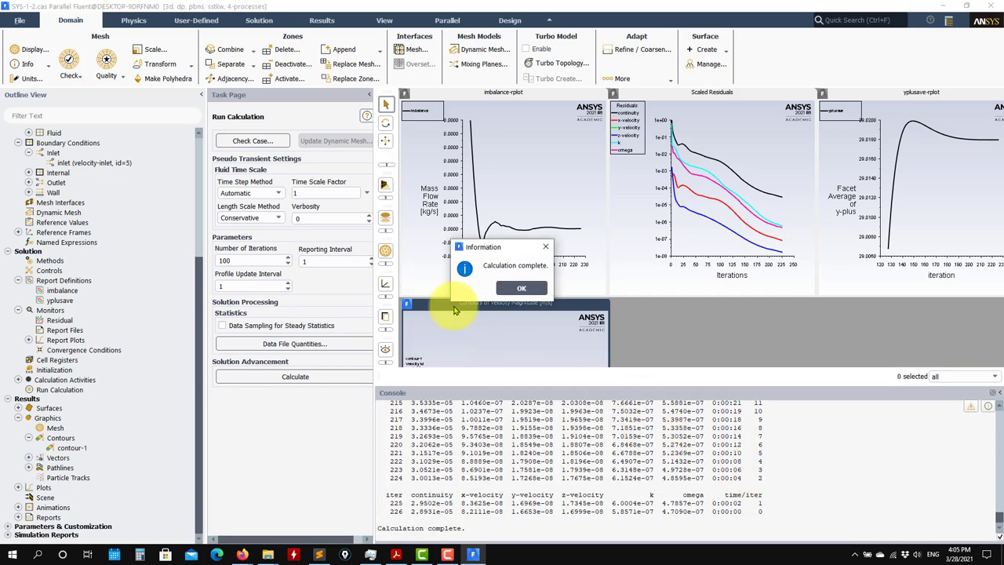
click(514, 288)
scroll(536, 443, up, 10)
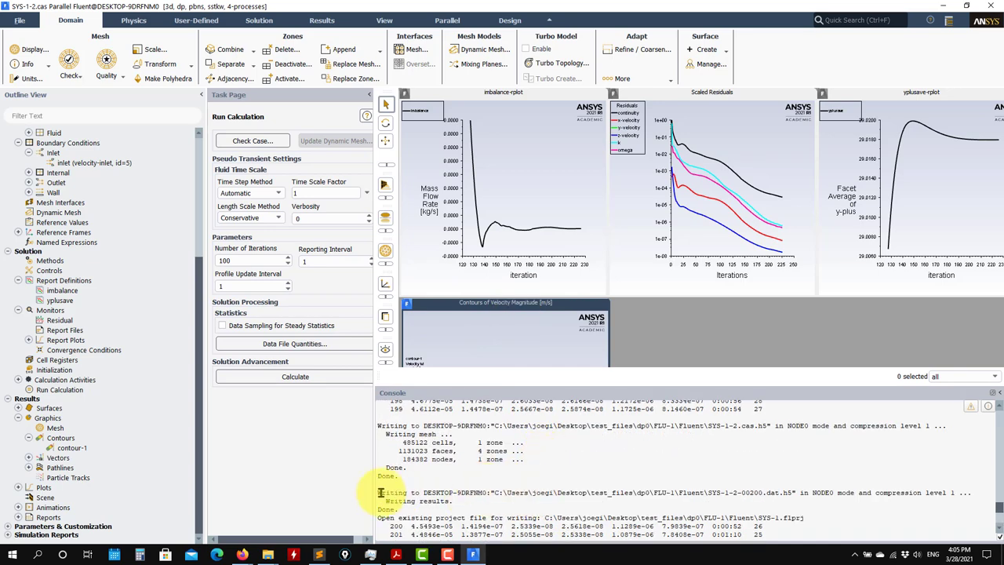
drag(380, 493, 794, 492)
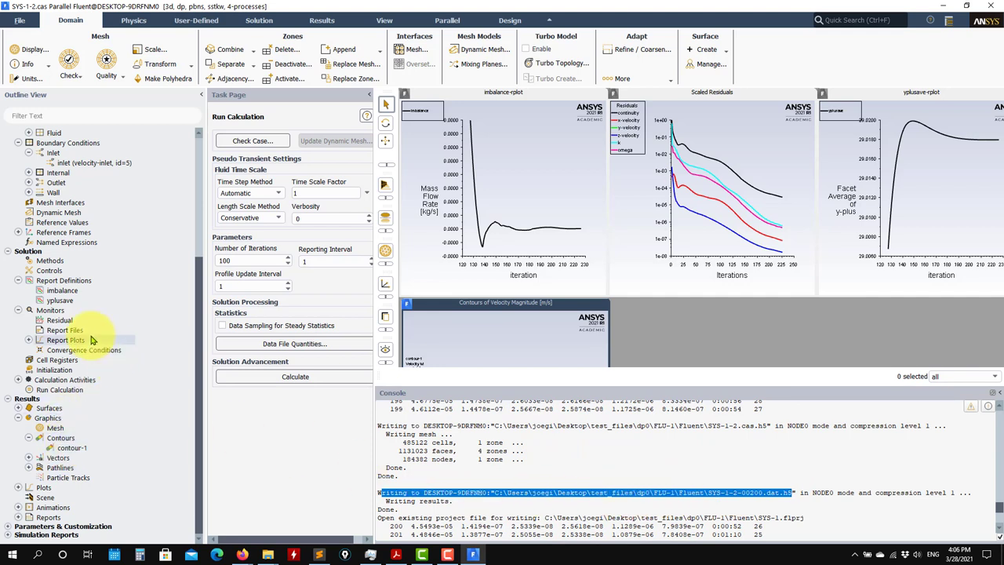
Inspect the file name and storage folder in the autosave settings, and leave them without saving changes.
click(20, 381)
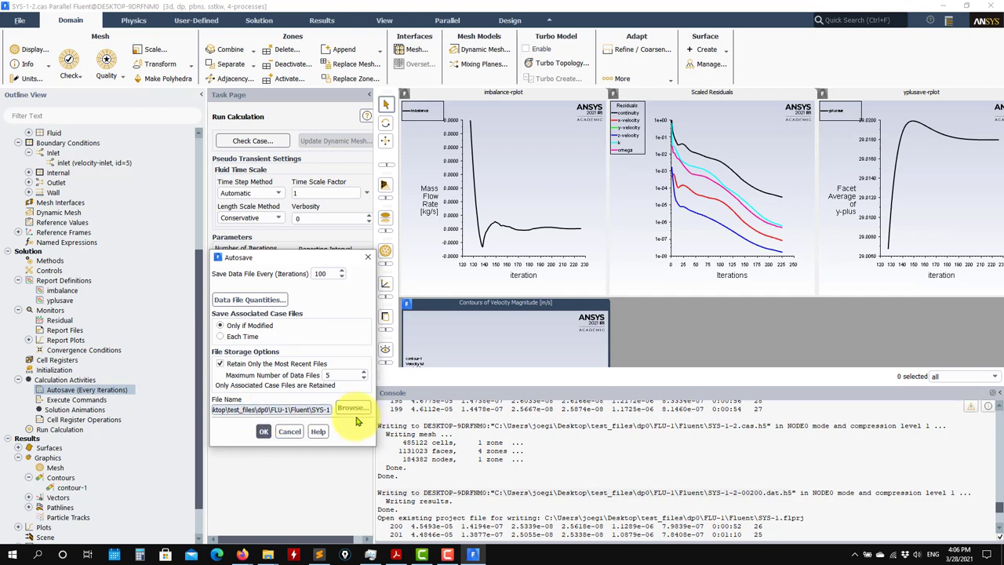
click(312, 410)
triple_click(312, 409)
drag(322, 410, 36, 404)
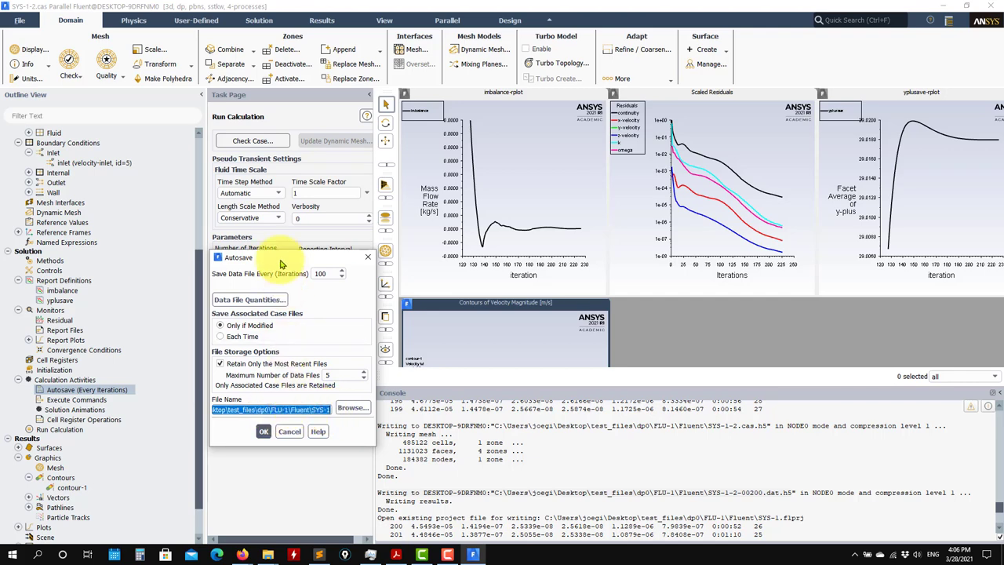
click(352, 411)
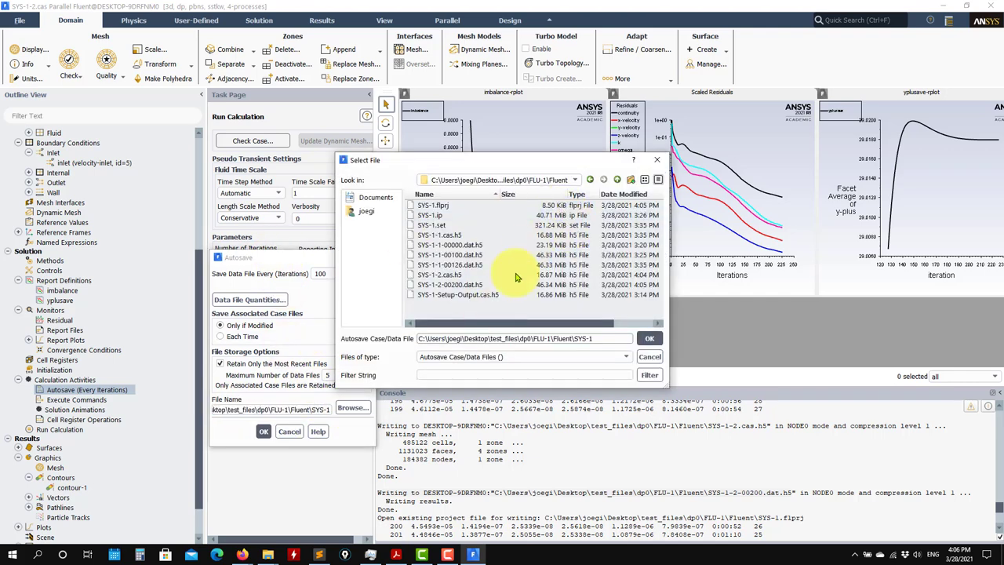
click(648, 360)
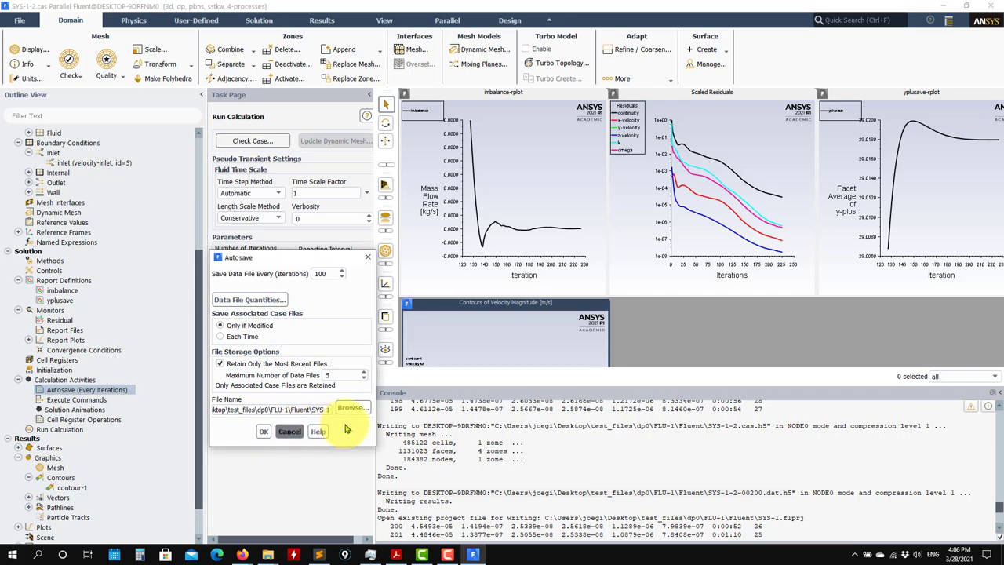
drag(312, 410, 330, 410)
click(290, 433)
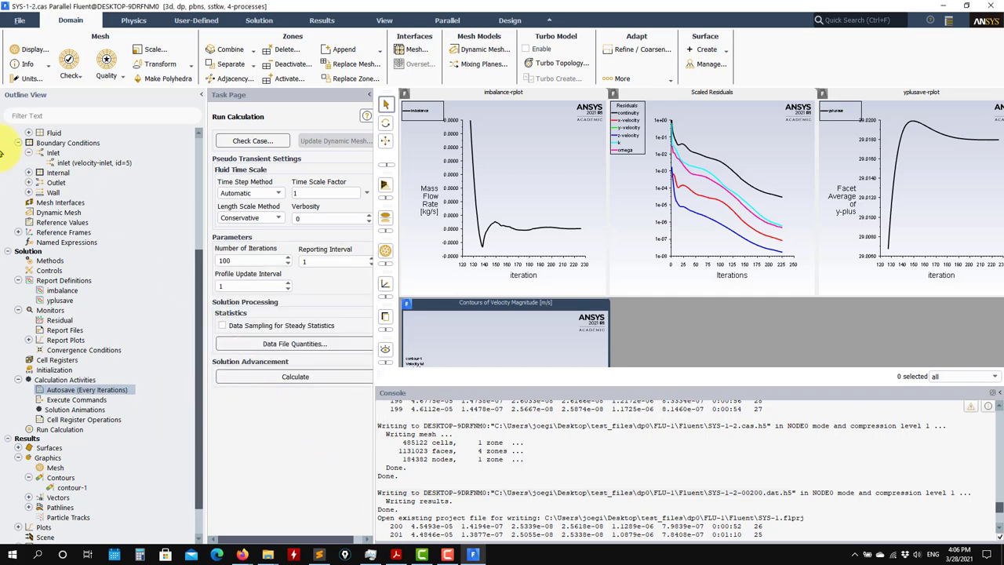
Write the case and data files as new in the Desktop folder new, overwriting the existing case file.
click(19, 20)
mouse_move(24, 35)
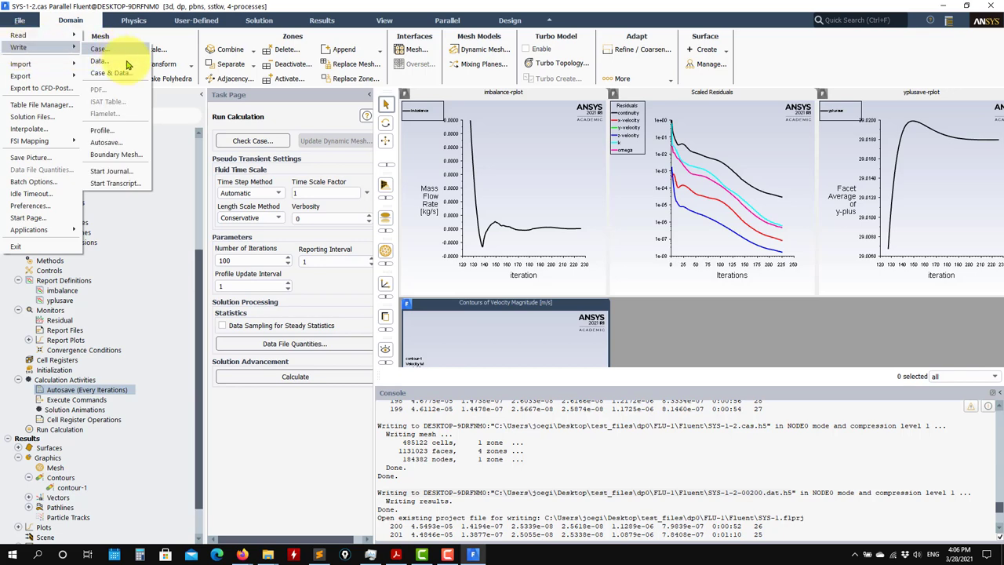
click(121, 64)
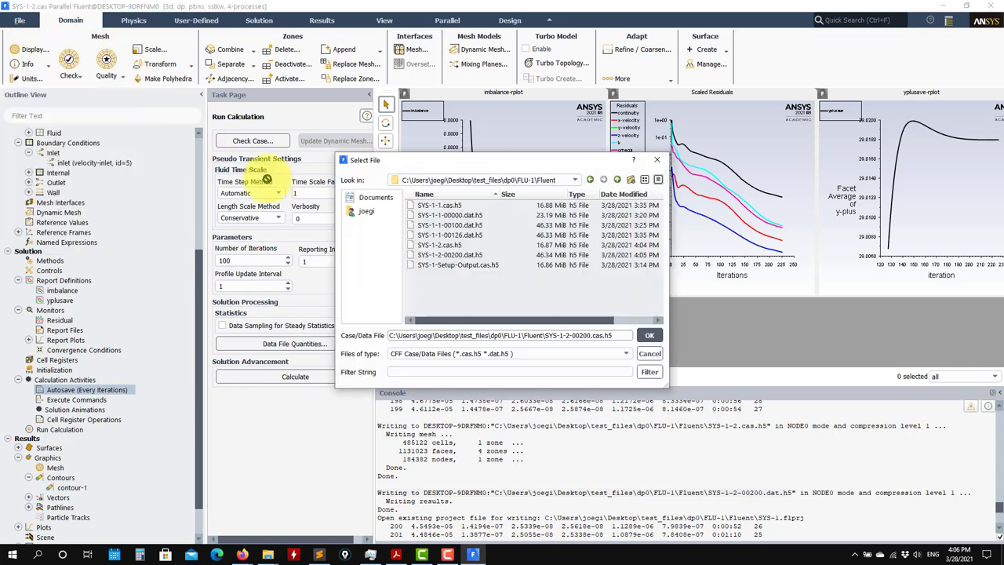
click(618, 180)
click(618, 180)
click(618, 180)
click(617, 180)
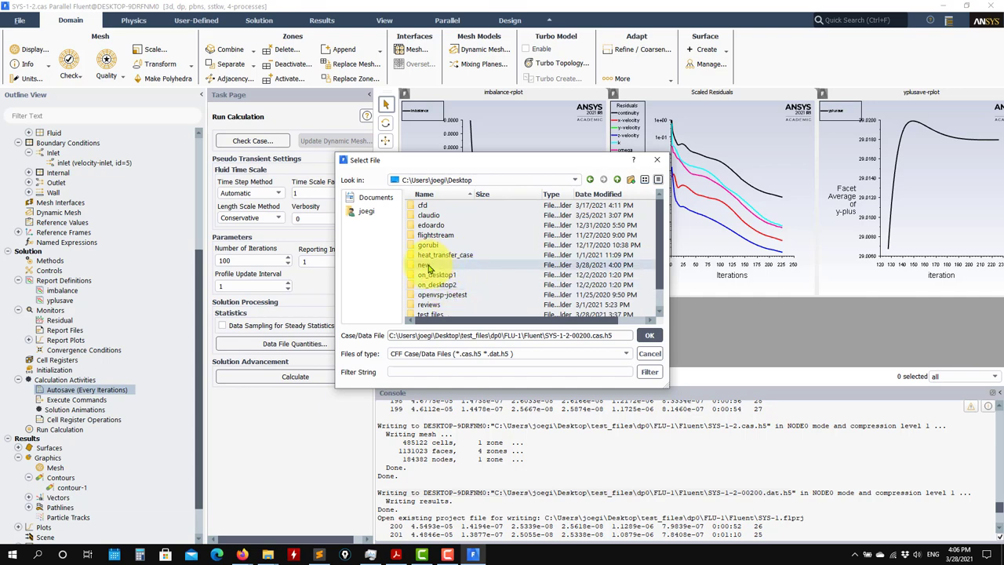
double_click(428, 265)
drag(453, 333, 613, 334)
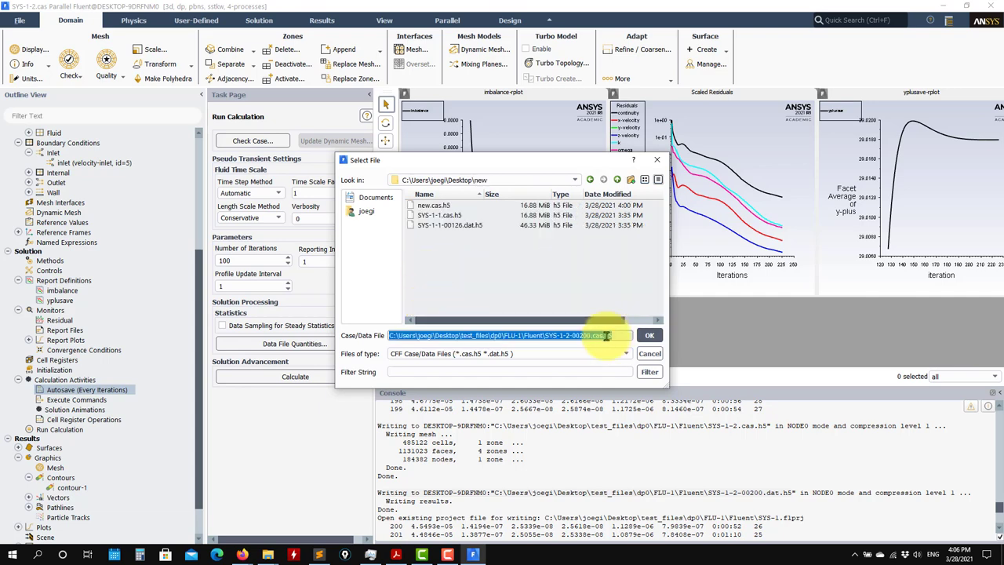
text(new)
key(Return)
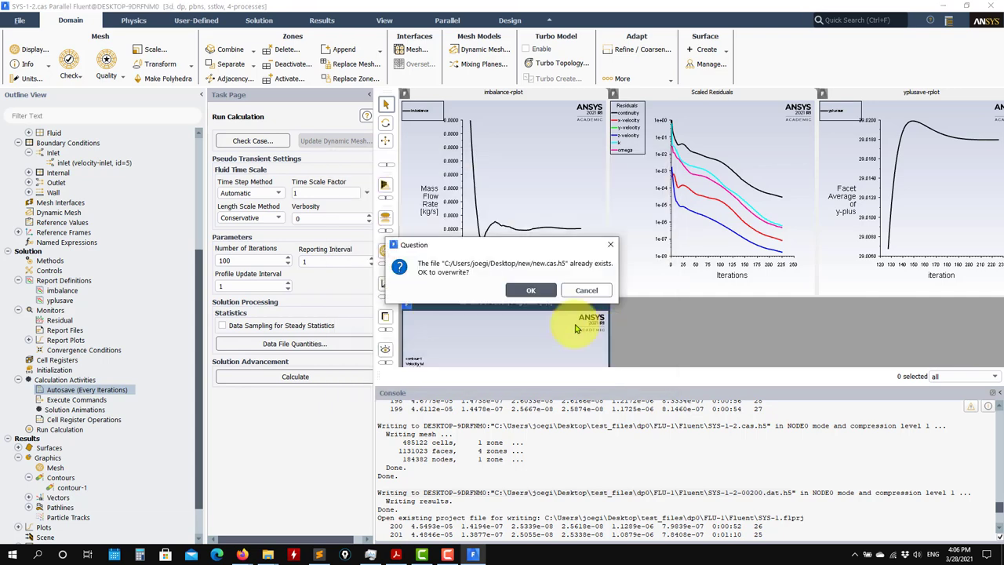
click(471, 289)
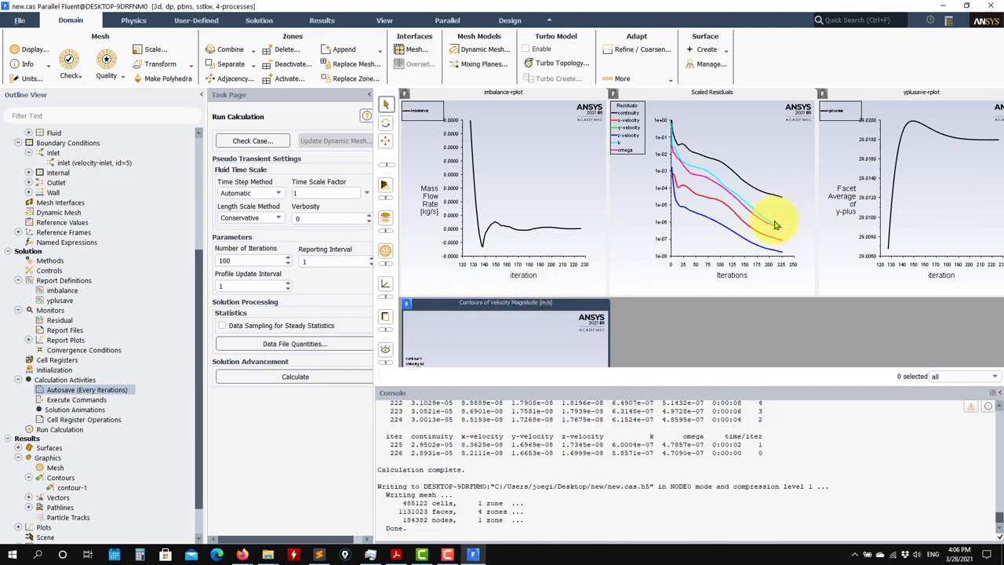
Return the graphics windows to a tabbed layout and show the average y-plus plot.
right_click(532, 103)
click(541, 119)
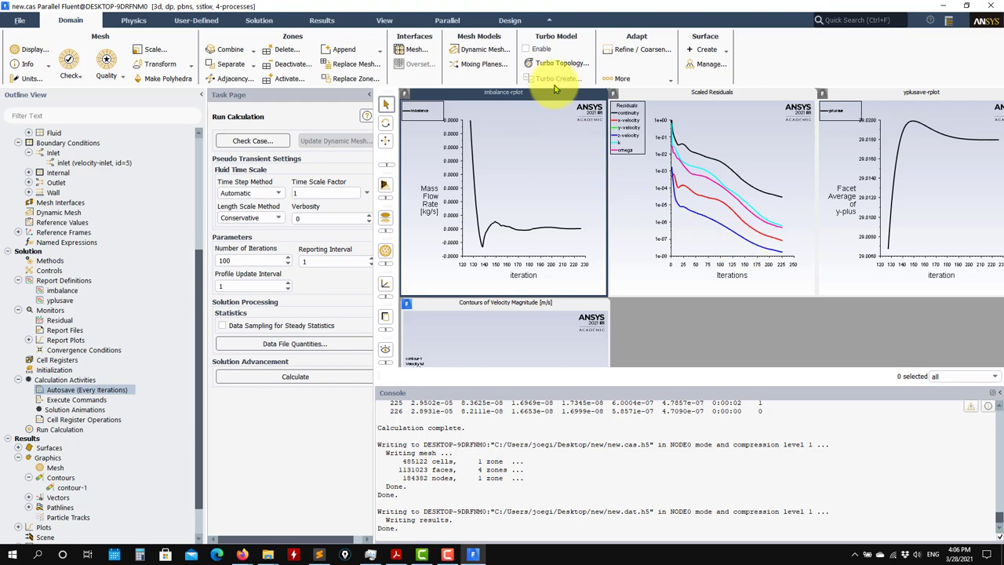
right_click(550, 90)
click(571, 104)
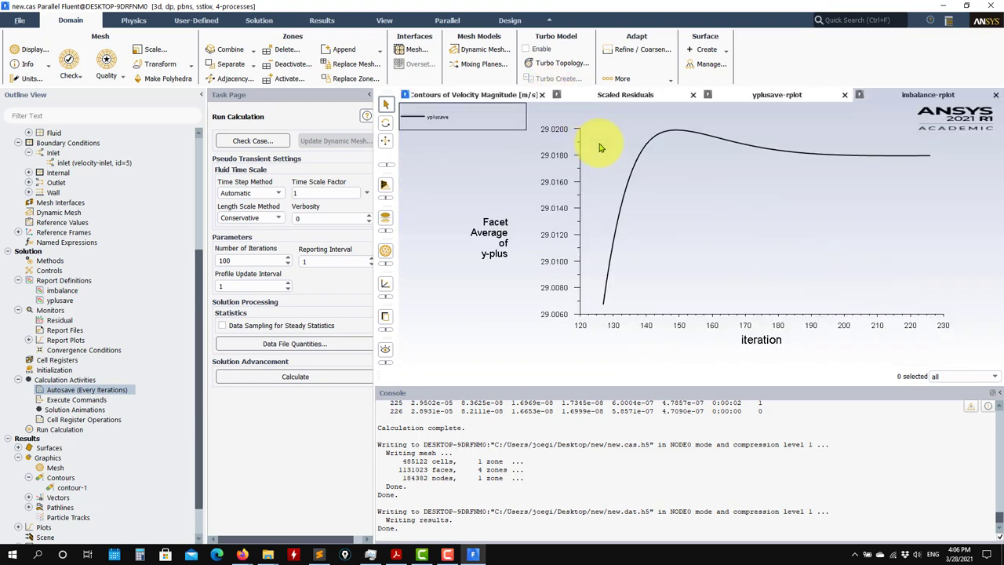
click(783, 94)
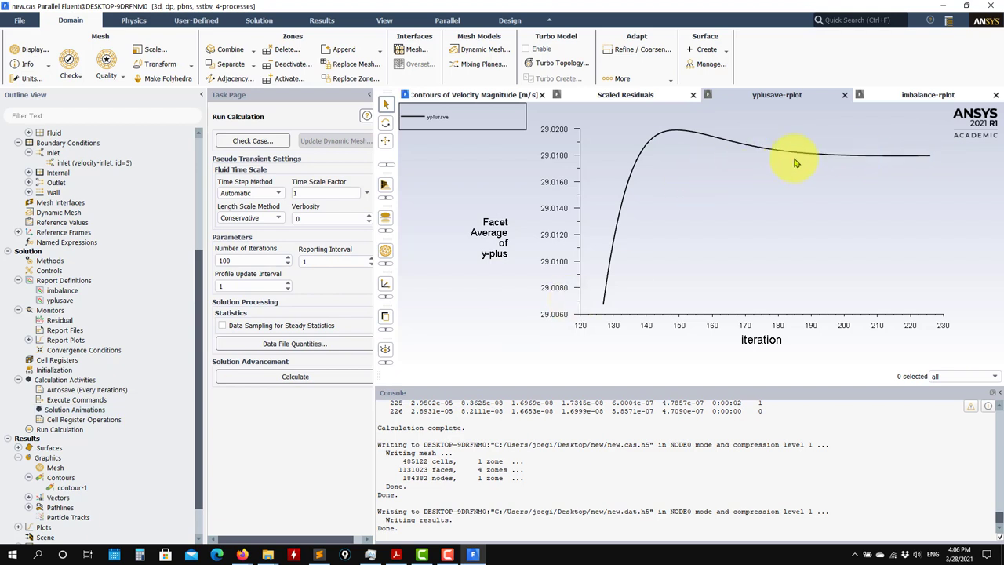
Display the velocity magnitude contours of contour-1 on line-4 and plane-3 and inspect the end of the pipe up close.
double_click(89, 488)
click(284, 499)
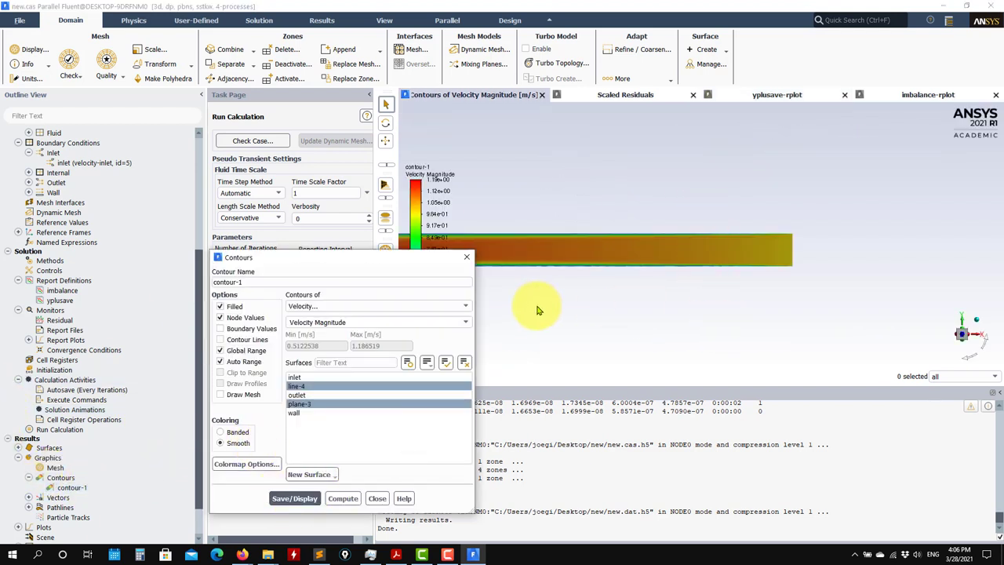
drag(702, 330, 898, 289)
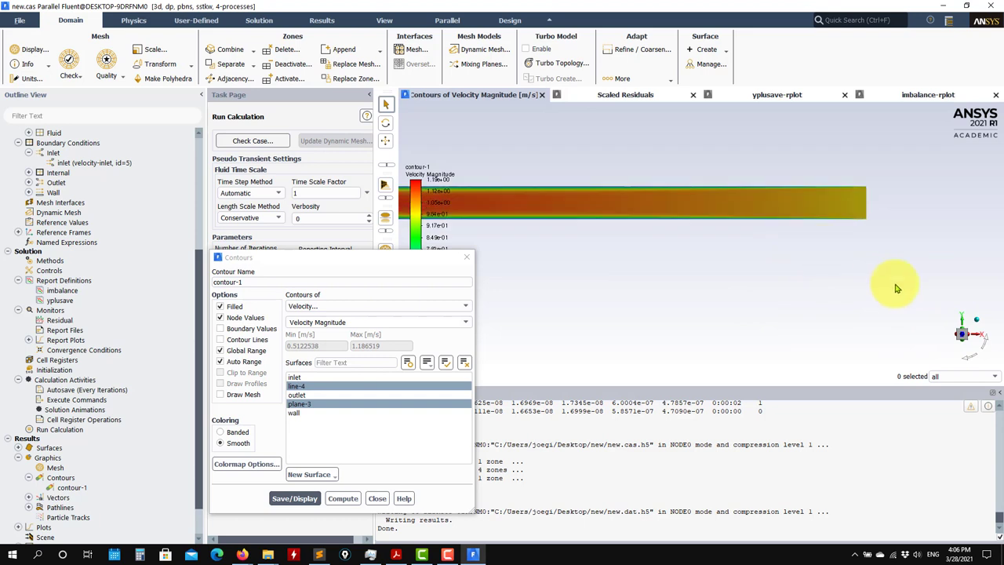
drag(826, 342, 540, 324)
key(Escape)
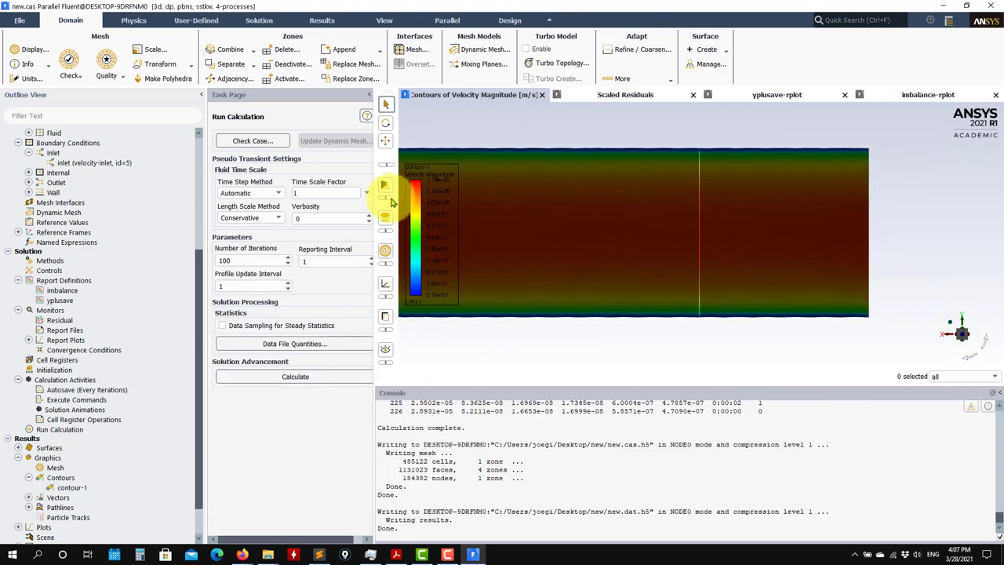
Turn off the display lighting and inspect the velocity contours along the pipe.
click(384, 22)
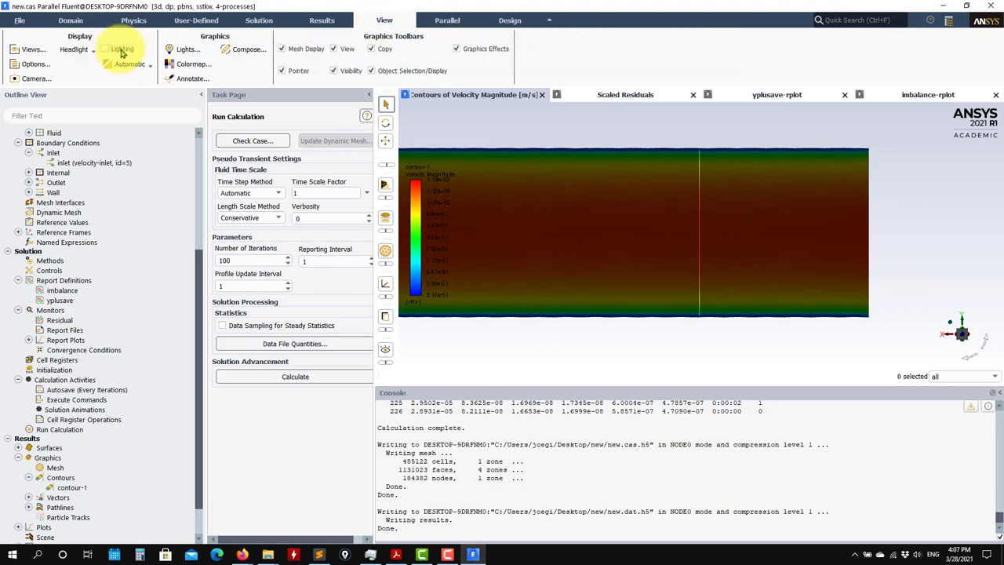
click(122, 53)
drag(549, 291, 858, 287)
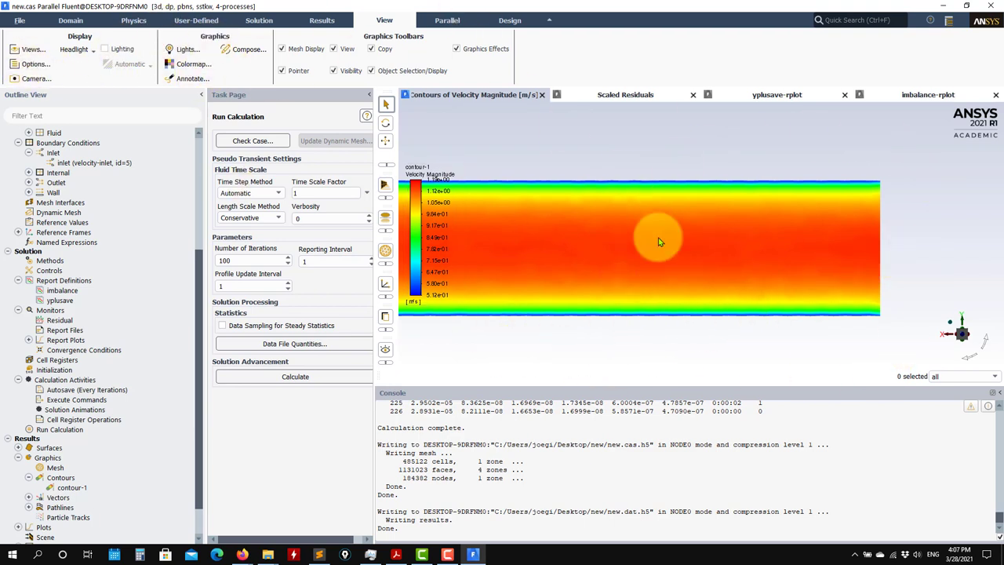
scroll(758, 303, up, 2)
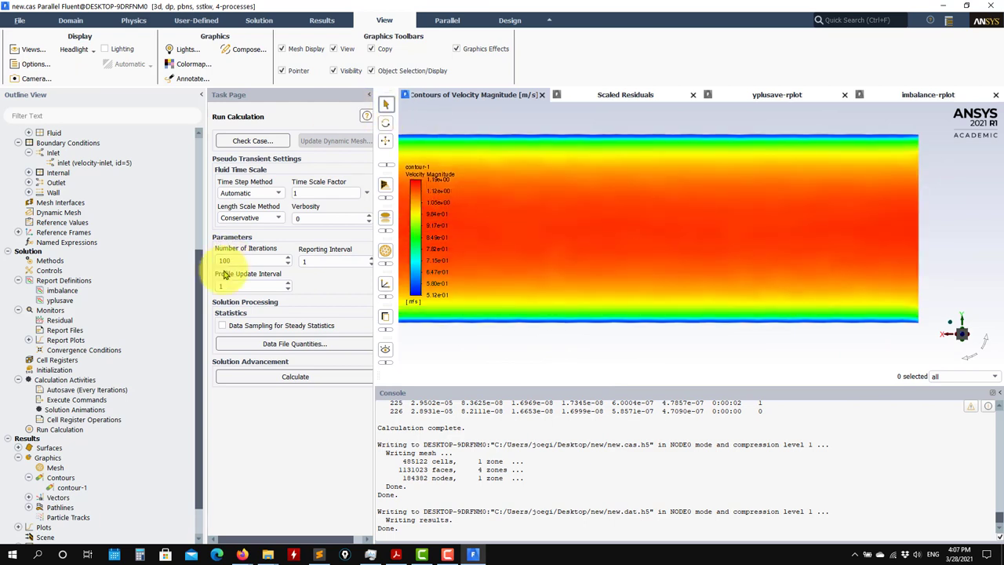
Change contour-1 to static pressure and display it.
double_click(86, 487)
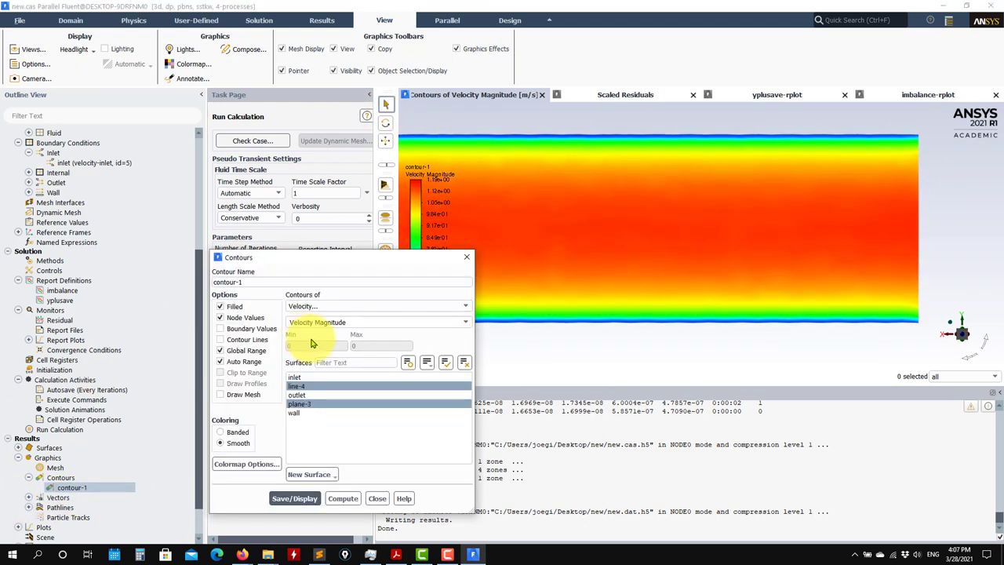
click(466, 306)
click(339, 316)
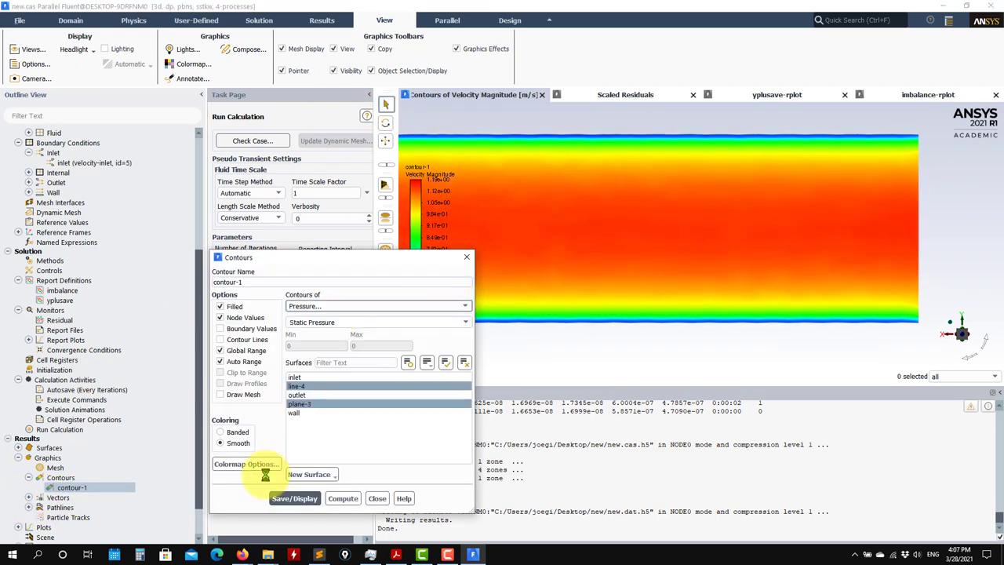
click(277, 500)
Change contour-1 to turbulent kinetic energy, display it and inspect the contours near the pipe wall up close.
click(463, 307)
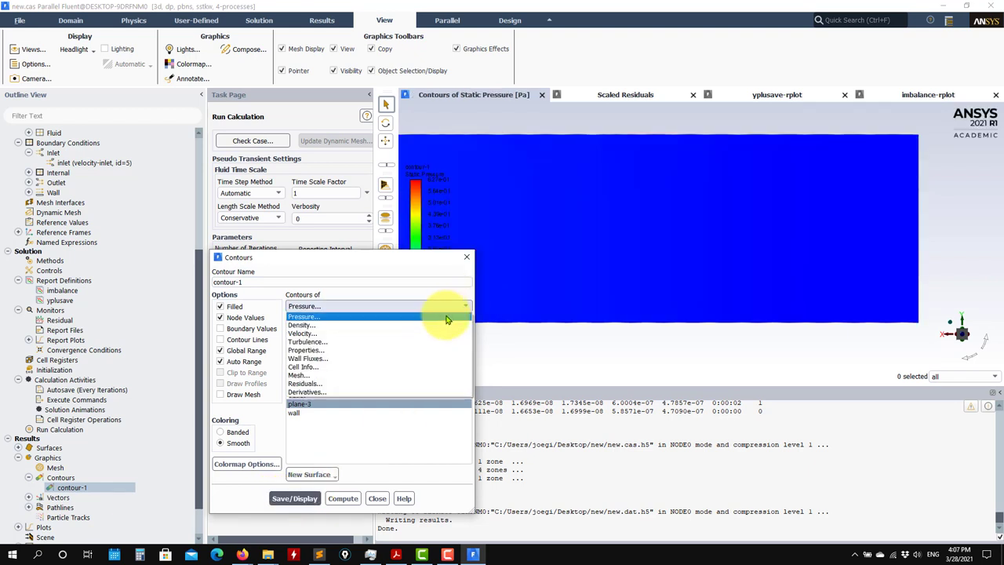
click(336, 342)
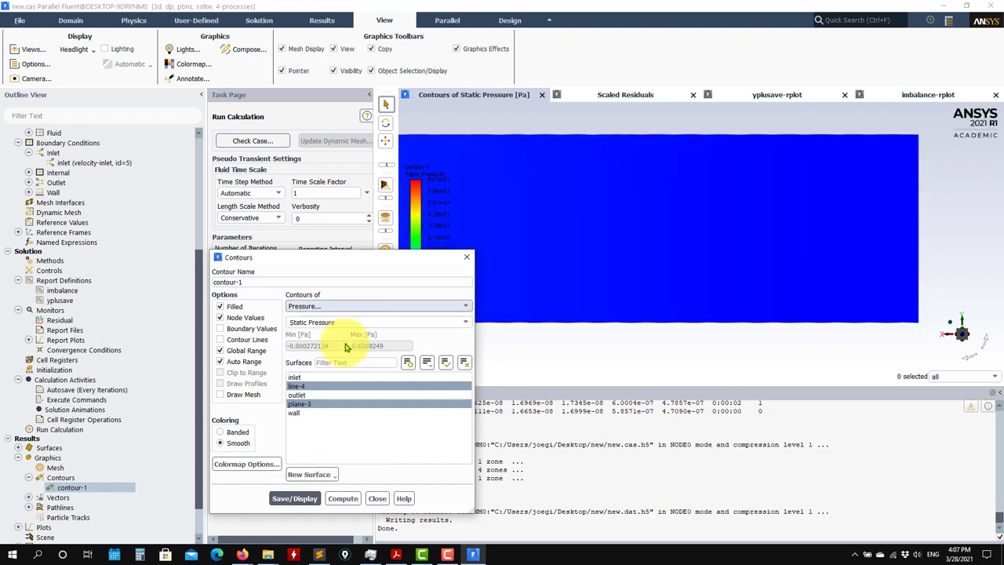
click(298, 499)
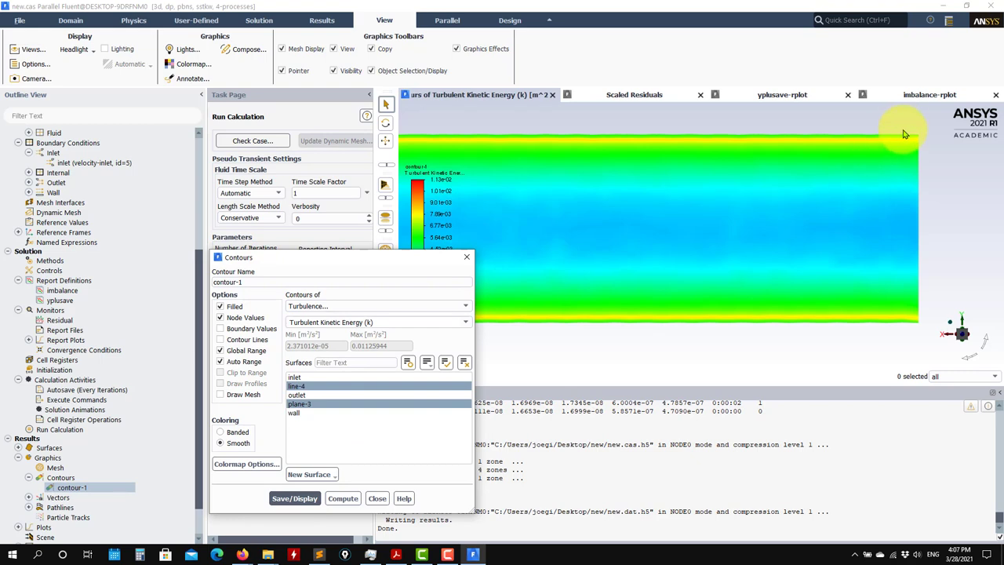
scroll(903, 134, up, 5)
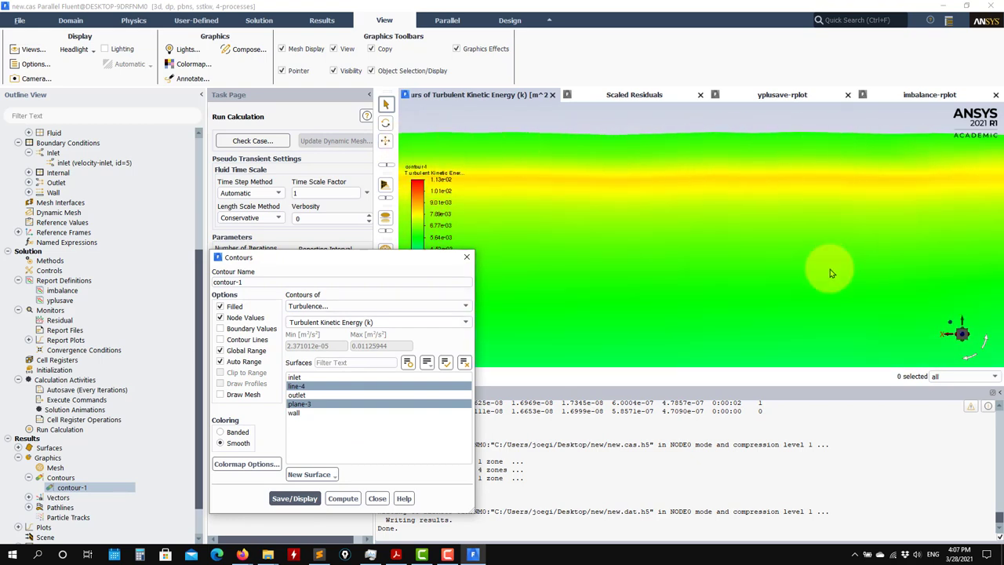
scroll(711, 362, down, 5)
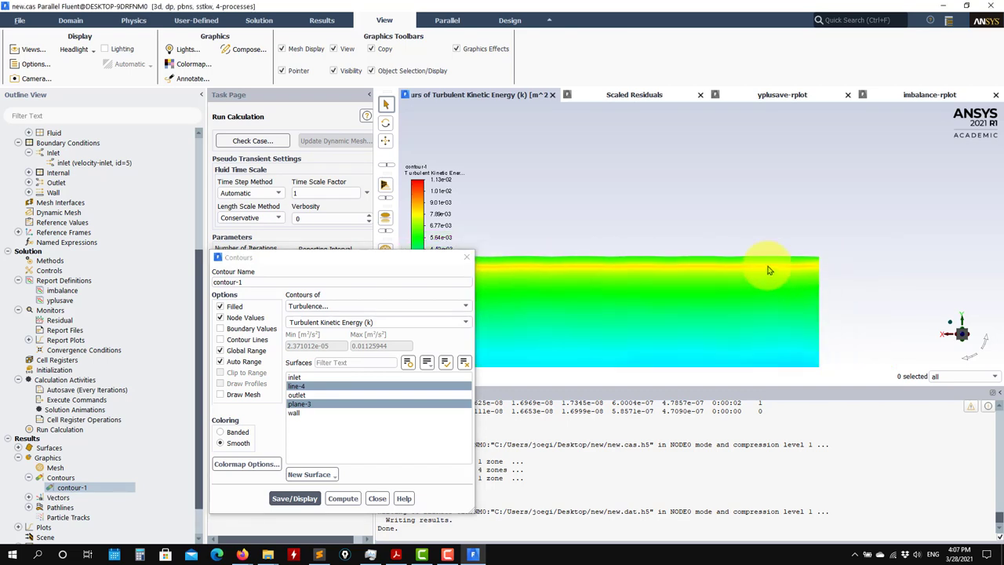
scroll(751, 242, down, 3)
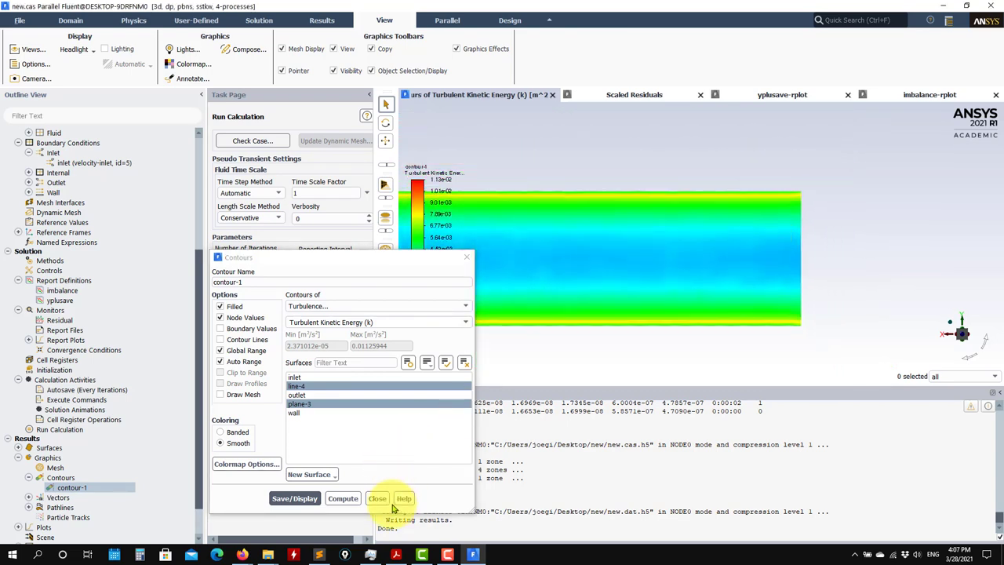
Close the contour settings and switch to Acrobat Reader to review the Post-processing slide.
click(378, 498)
scroll(65, 445, down, 1)
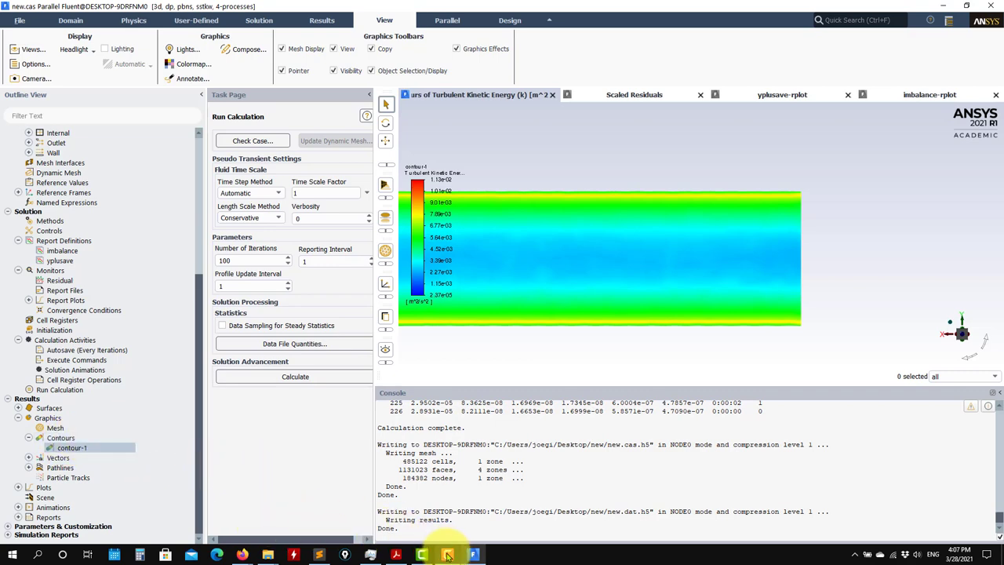
click(396, 556)
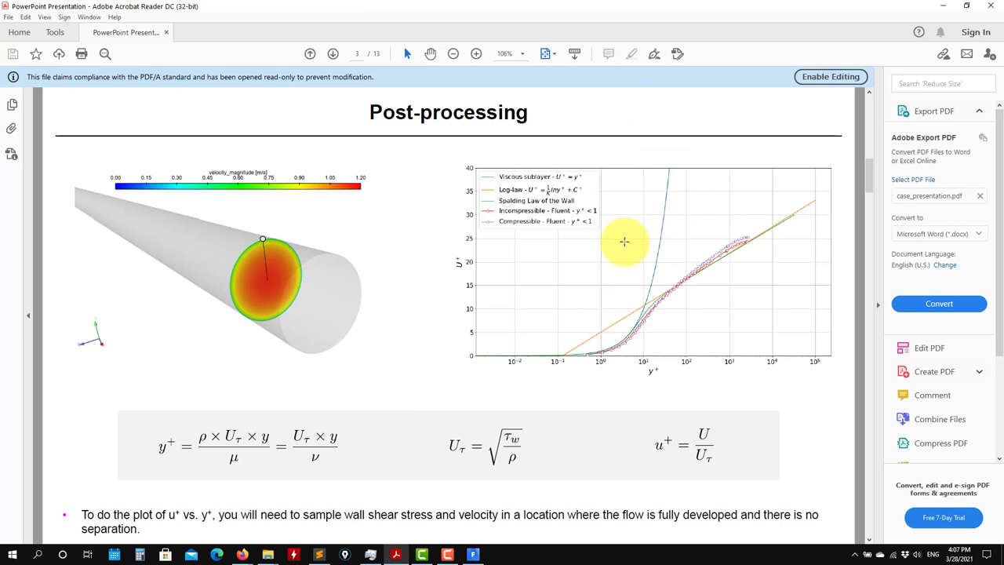
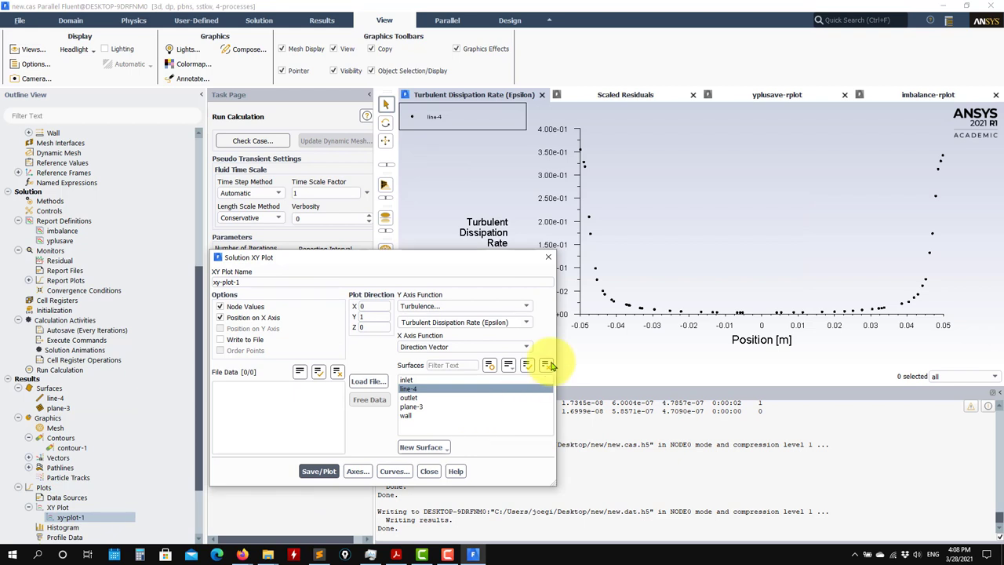
Change xy-plot-1 to velocity magnitude and plot it along line-4.
click(500, 308)
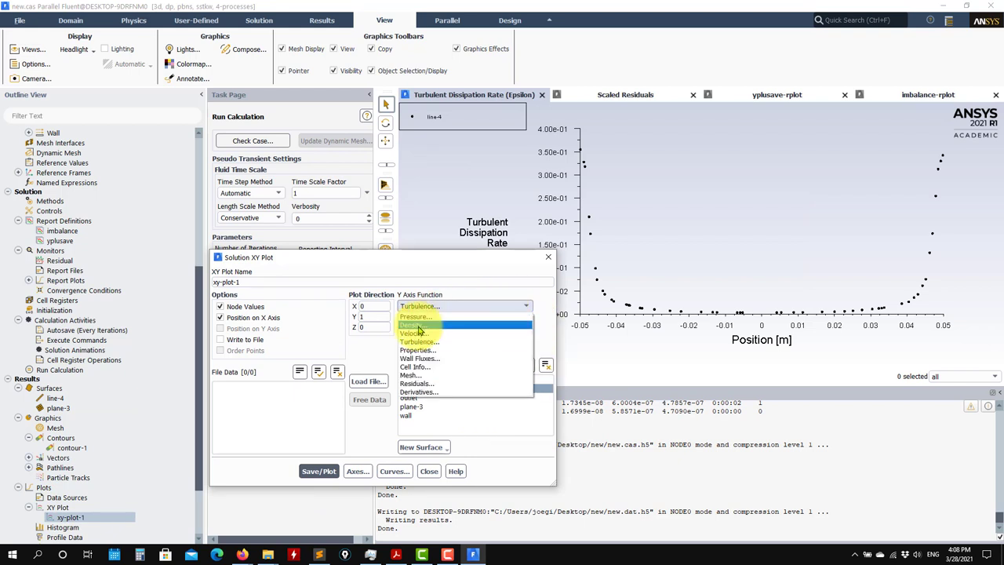
click(385, 354)
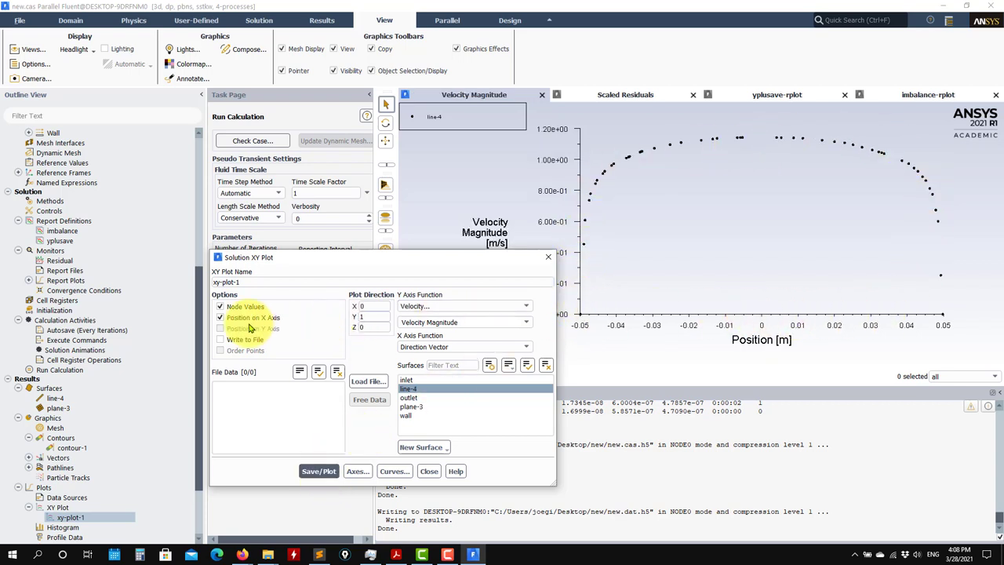
Compare the velocity profile along line-4 with node values turned off and on, finishing with node values enabled.
click(222, 307)
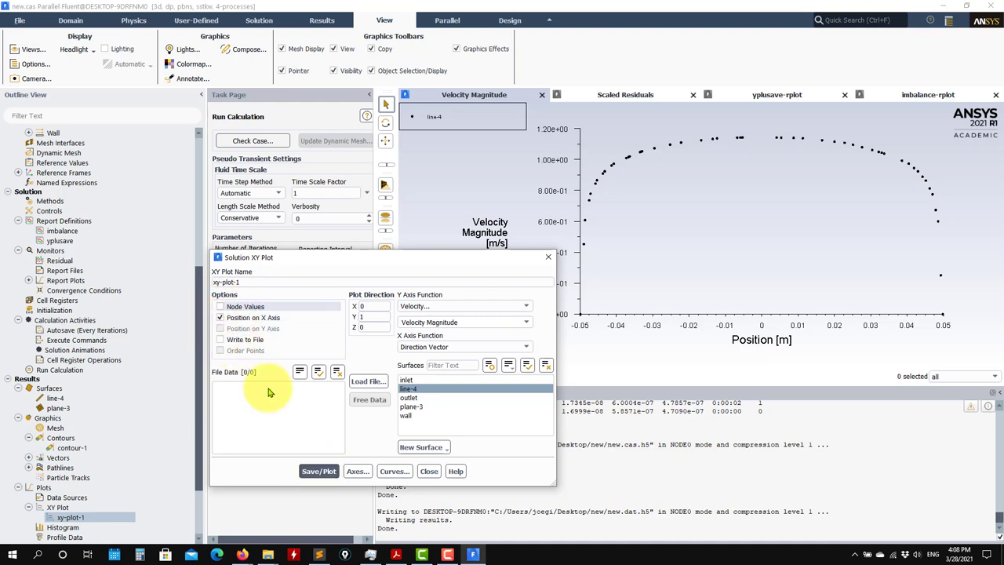
click(317, 471)
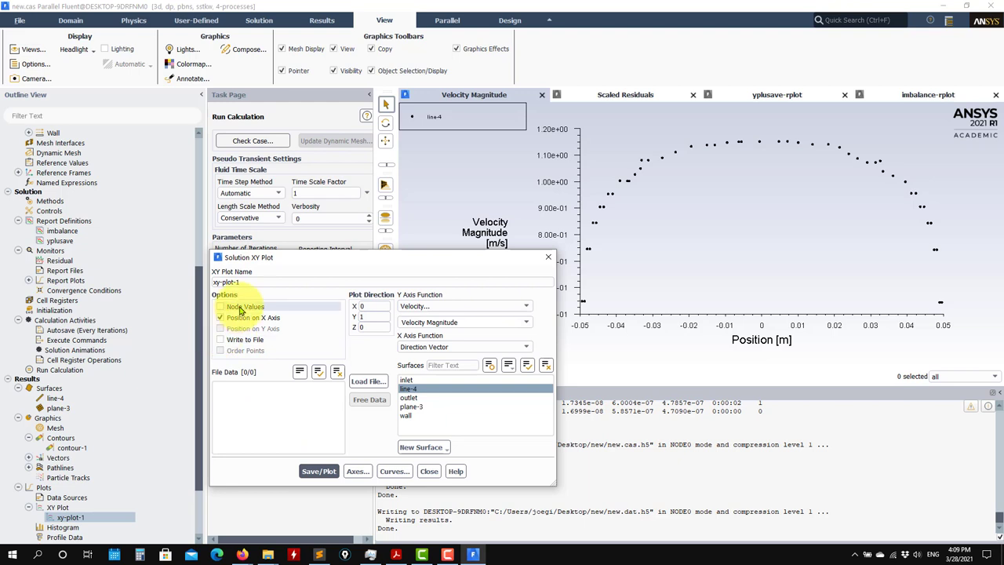
click(319, 472)
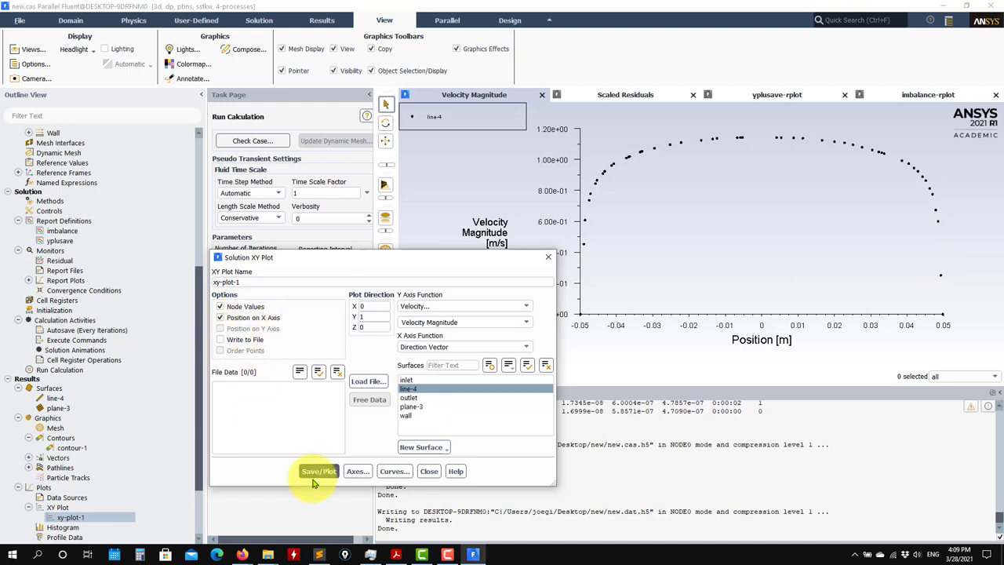
click(239, 307)
click(317, 470)
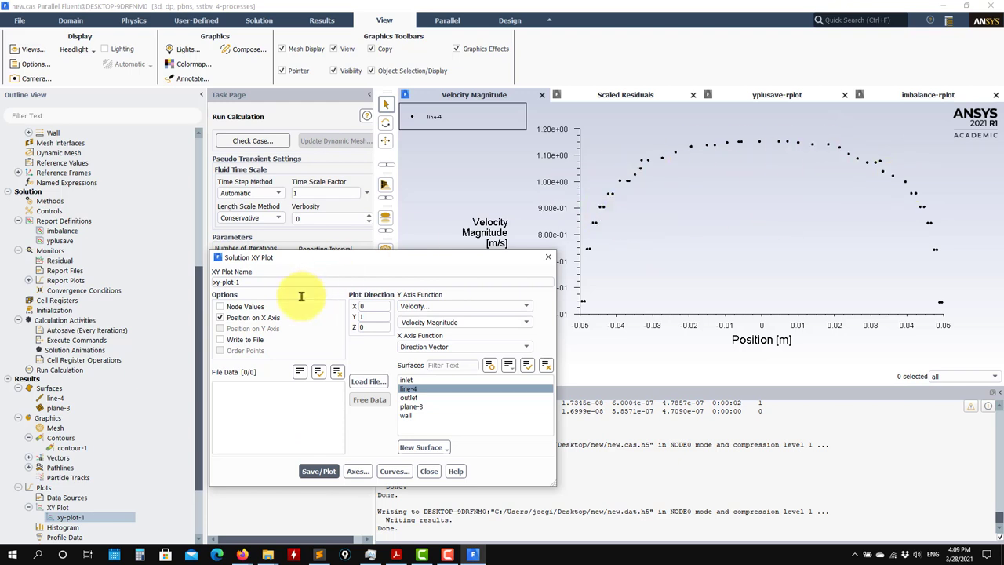
click(220, 317)
click(318, 471)
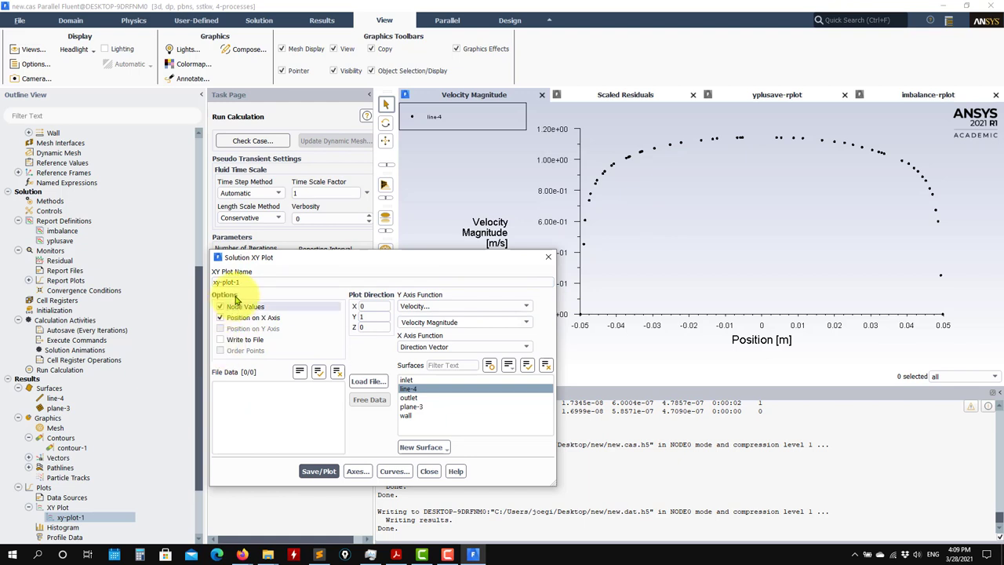
click(219, 316)
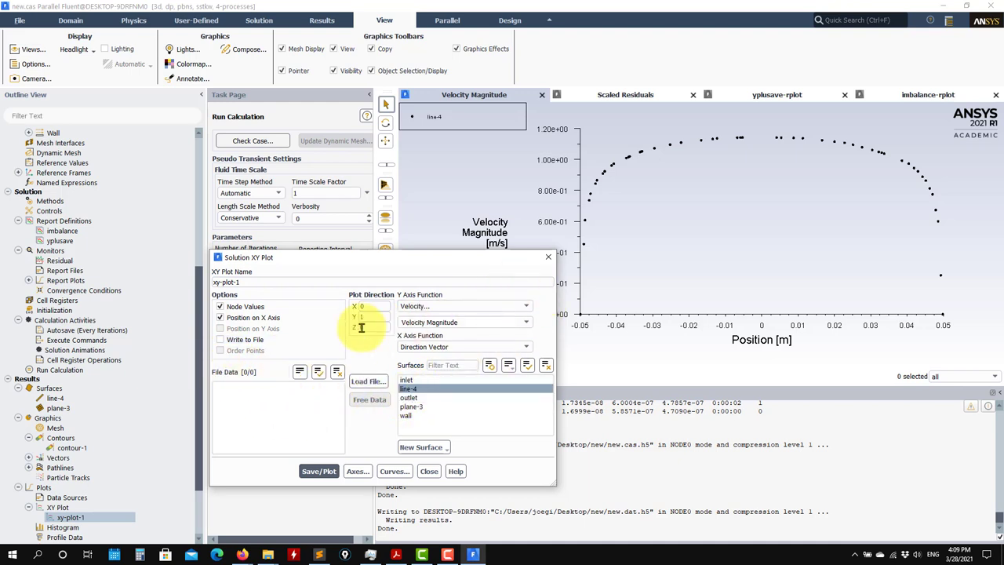
Write the velocity magnitude profile along line-4 with ordered points to an XY file named velprof.
click(232, 339)
click(230, 352)
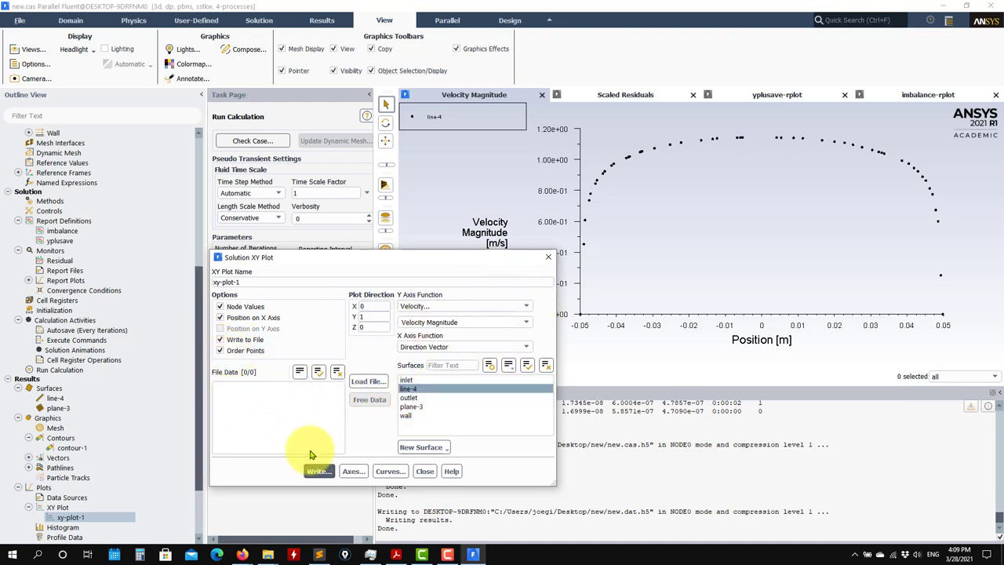
click(317, 471)
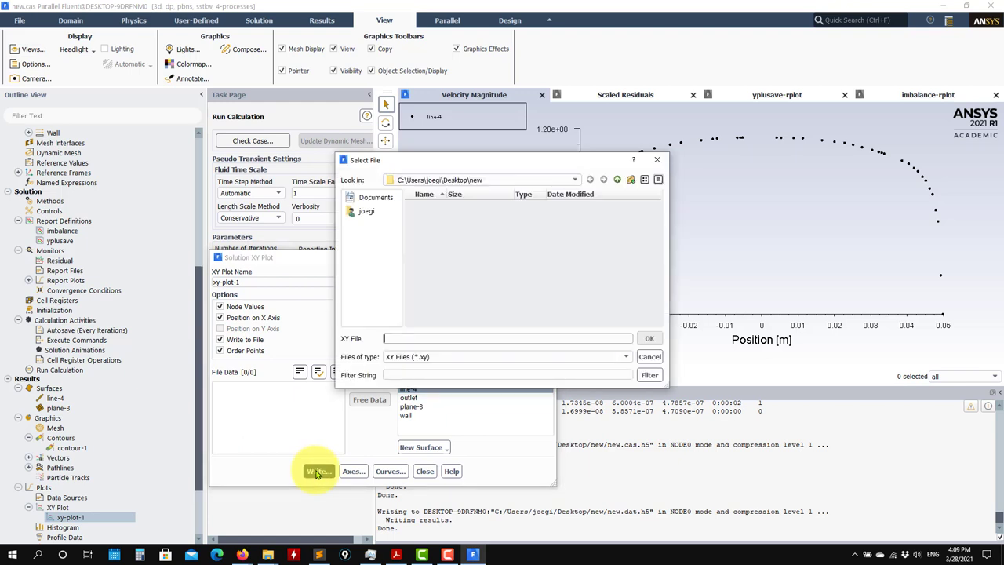
click(462, 340)
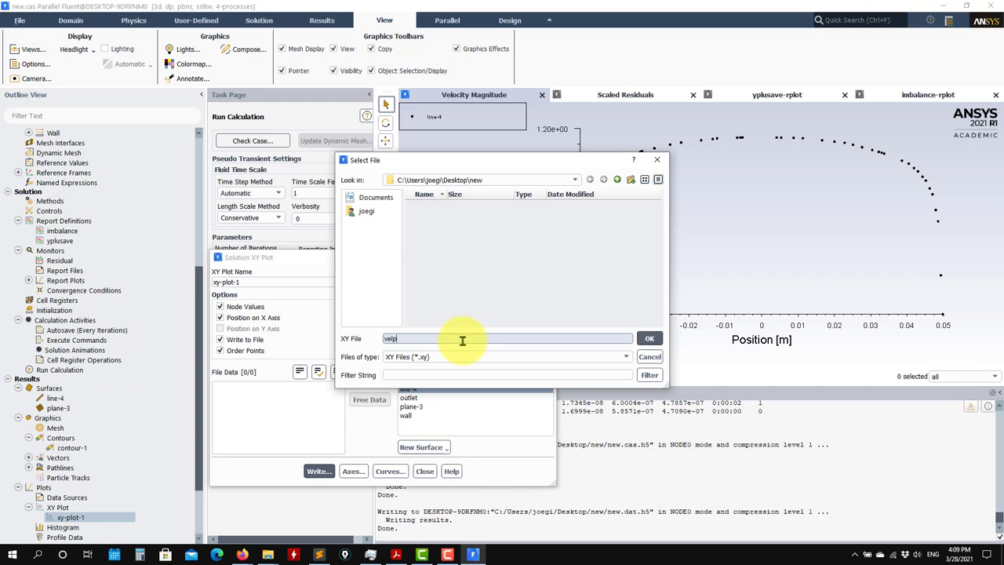
key(Return)
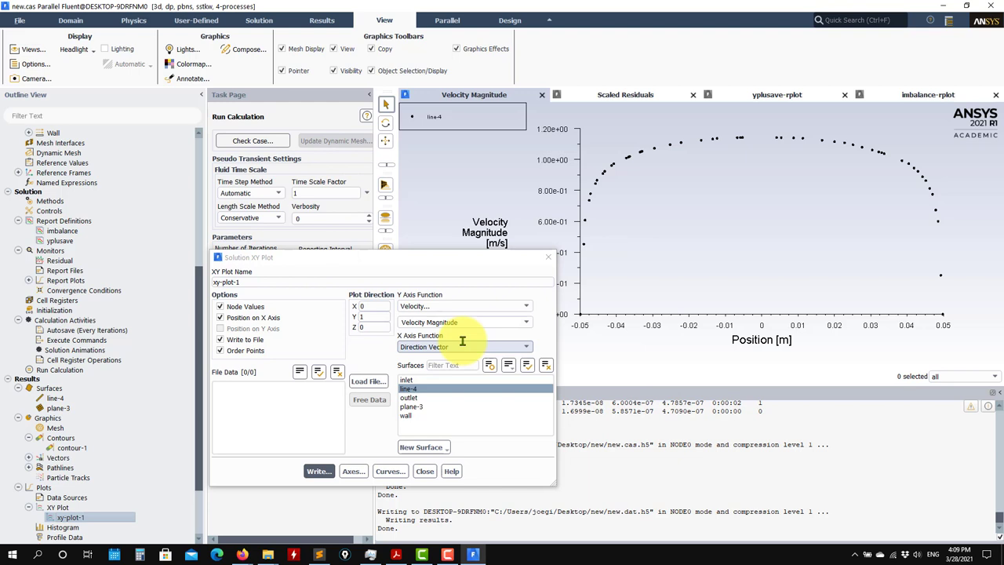
Write the wall shear stress along line-4 to an XY file named ws and close the XY plot settings.
click(522, 306)
click(426, 358)
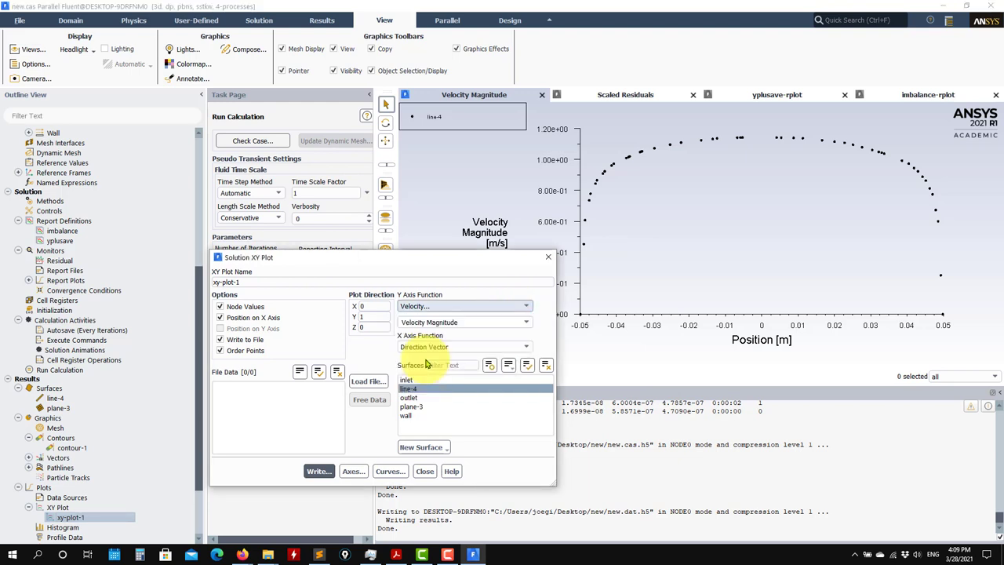
click(316, 471)
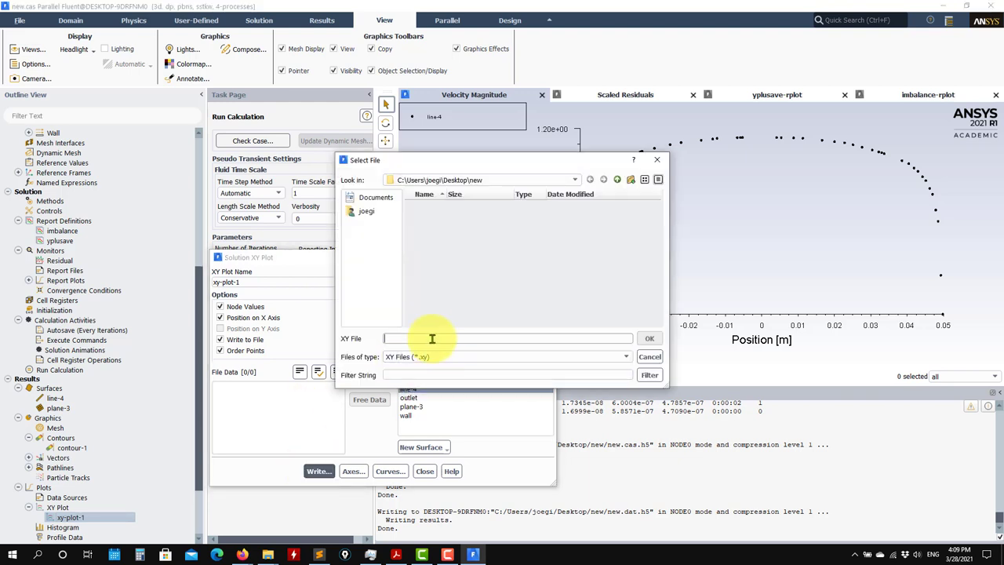
text(w)
key(Return)
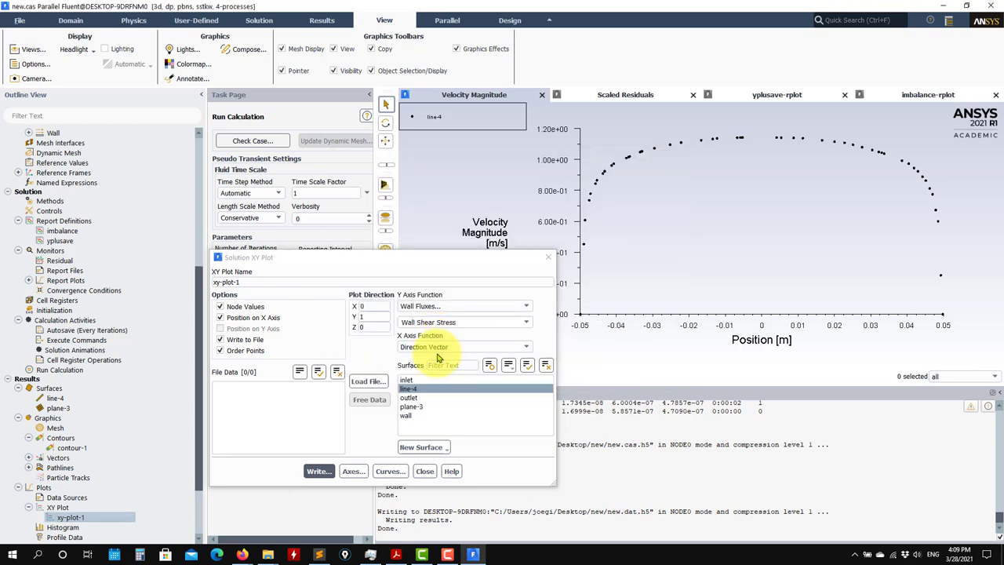
click(425, 471)
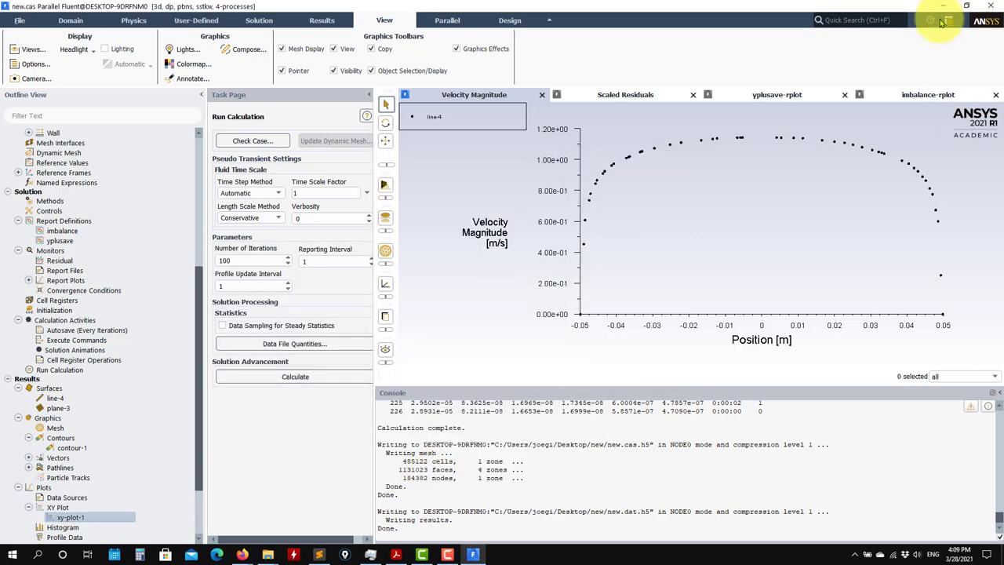
Minimize Fluent, switch to the new folder in File Explorer and open the velprof file in Sublime Text.
click(943, 7)
mouse_move(268, 554)
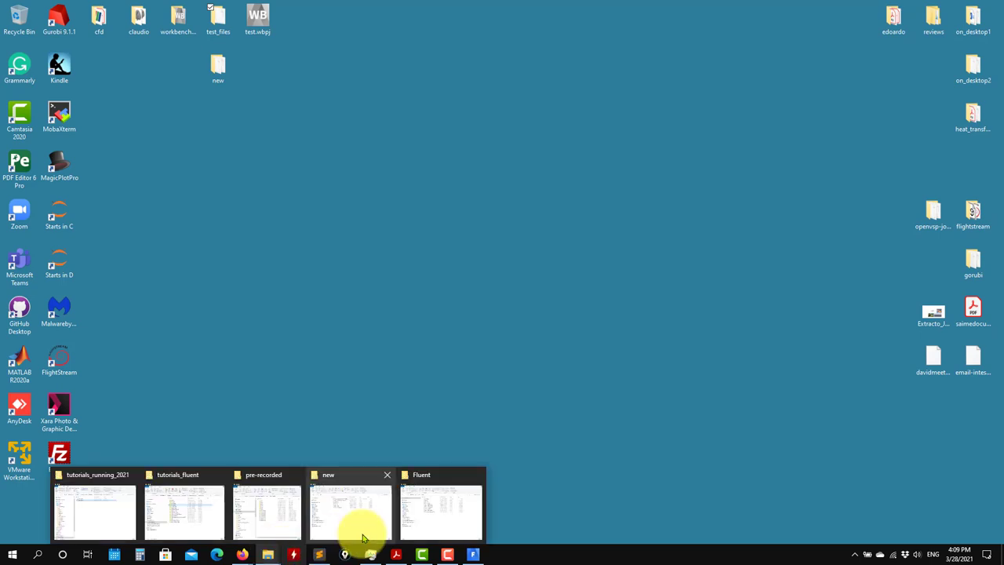
click(341, 520)
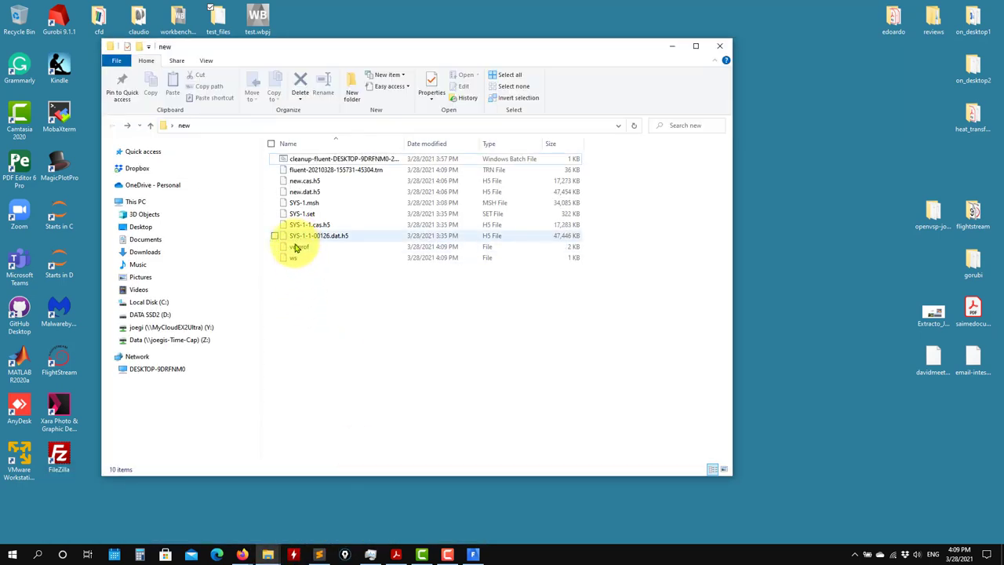
click(298, 250)
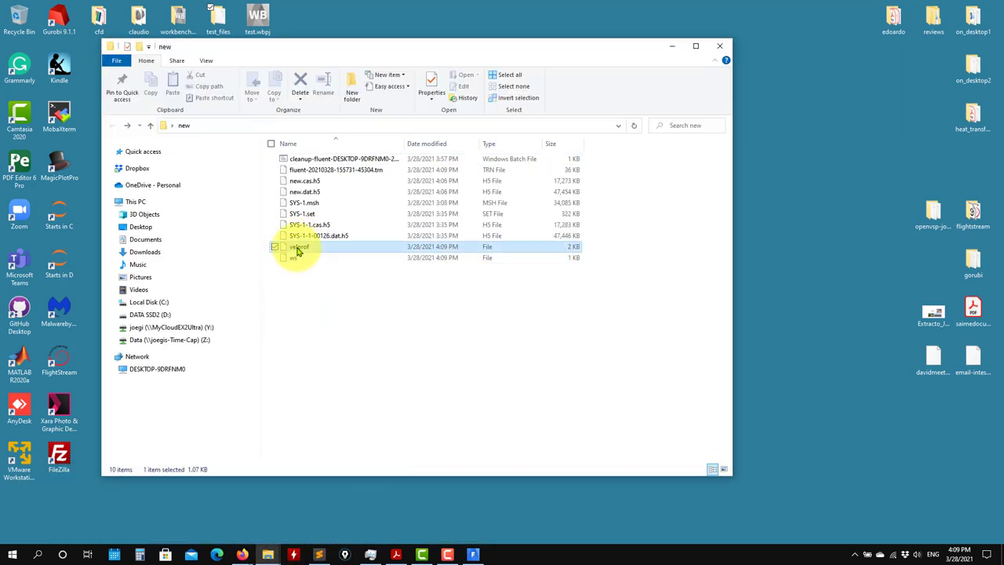
right_click(294, 251)
click(349, 285)
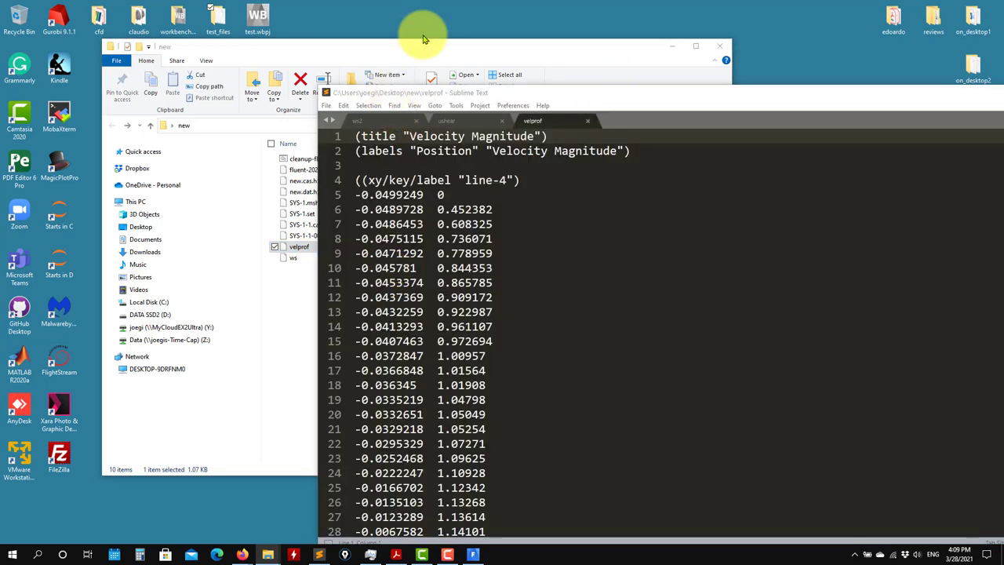
Open the ws file from the new folder in Sublime Text alongside velprof.
click(415, 44)
double_click(286, 258)
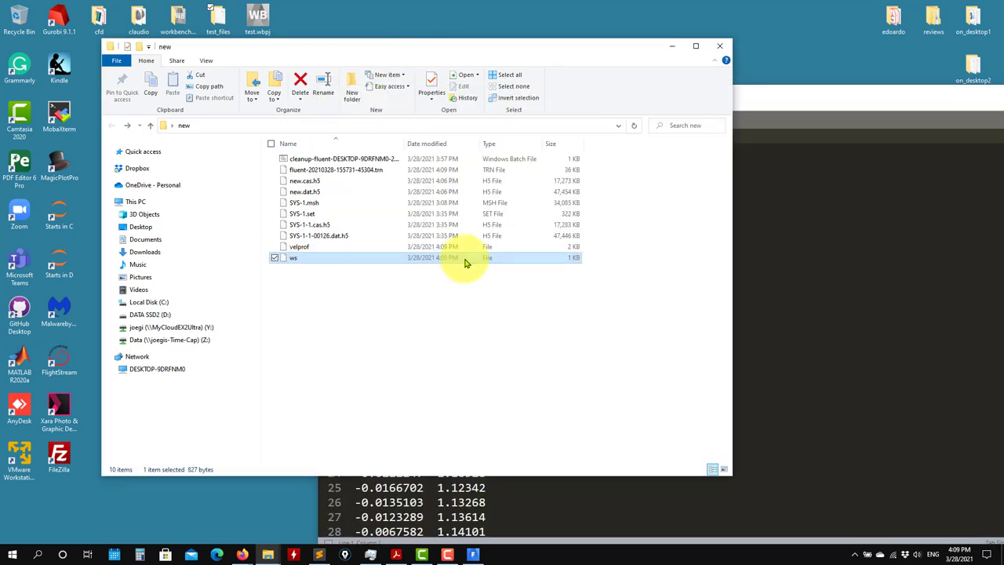
key(Escape)
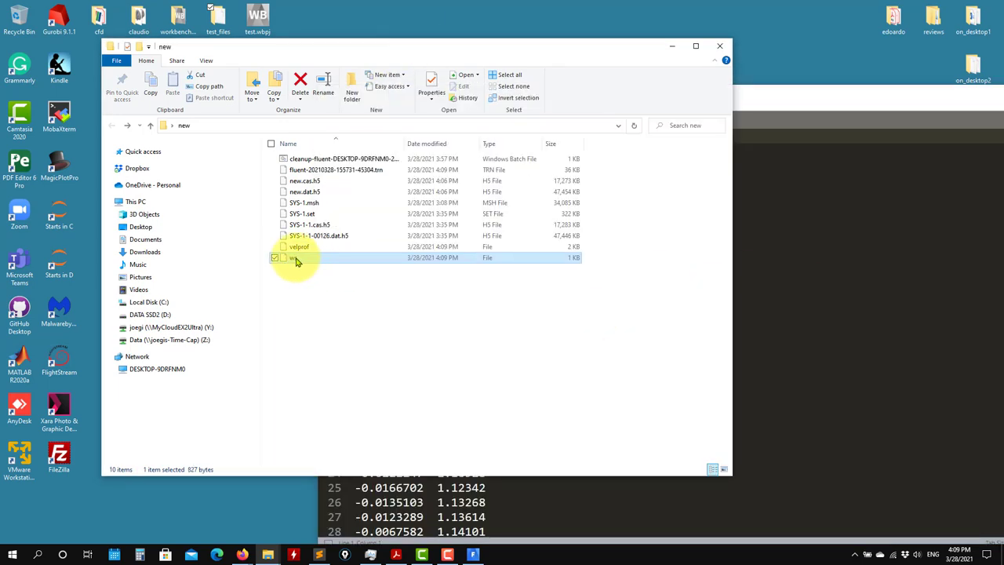
drag(291, 260, 879, 280)
Examine the velocity data in velprof and the wall shear stress values at both ends of line-4 in ws.
click(548, 124)
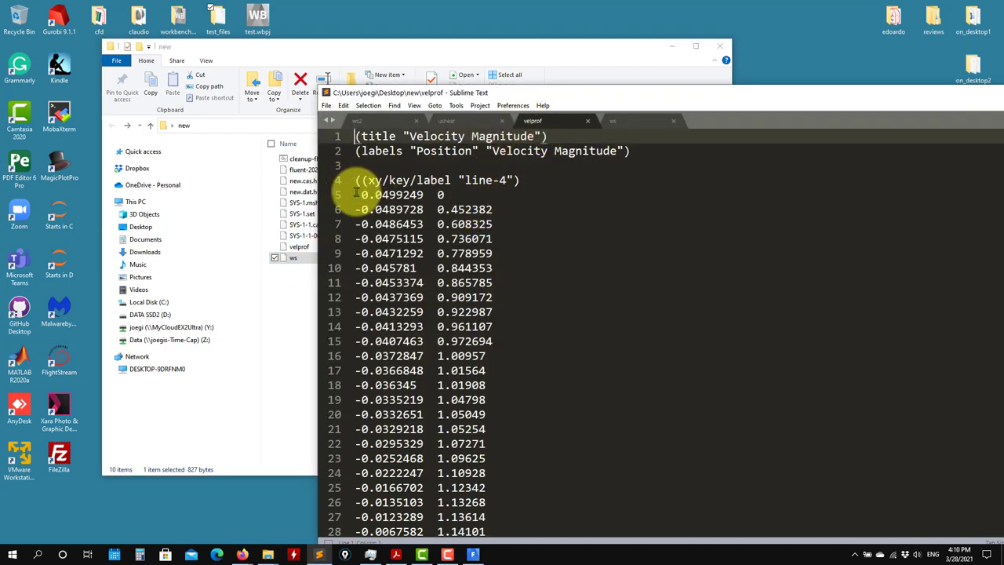
drag(356, 192, 522, 481)
click(628, 120)
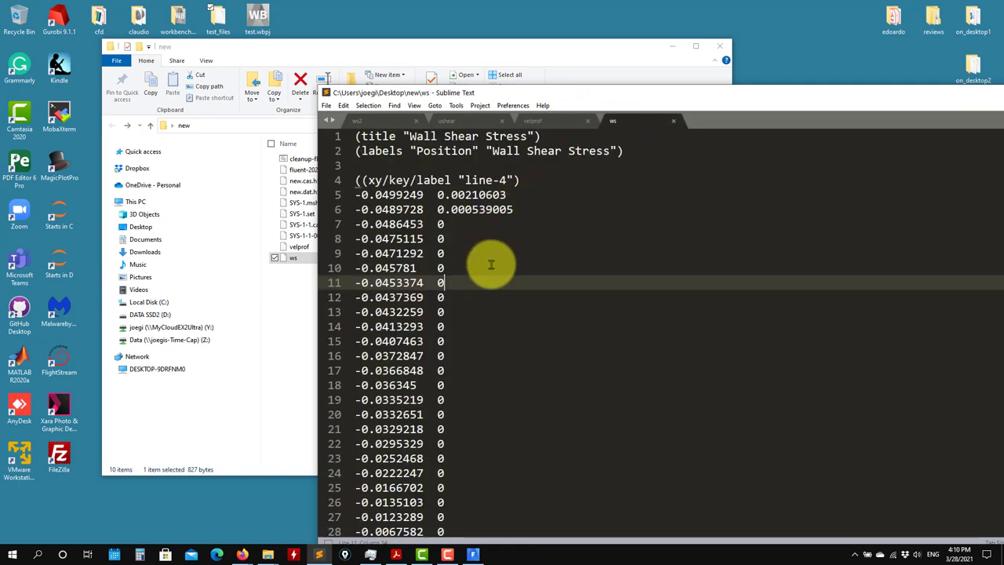
drag(507, 195, 437, 194)
scroll(454, 238, down, 7)
scroll(455, 235, down, 10)
scroll(455, 235, up, 3)
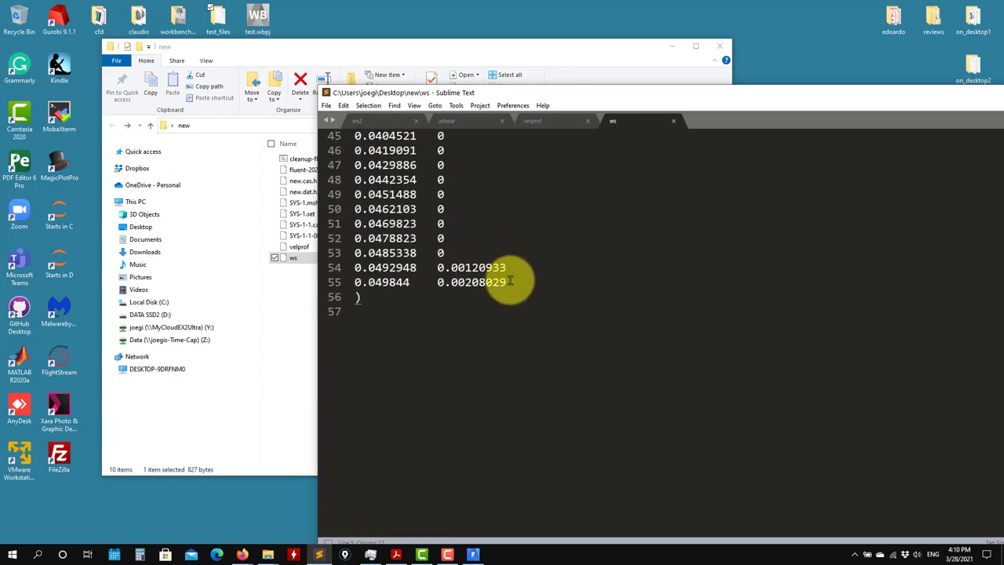
drag(507, 282, 388, 282)
scroll(426, 269, up, 15)
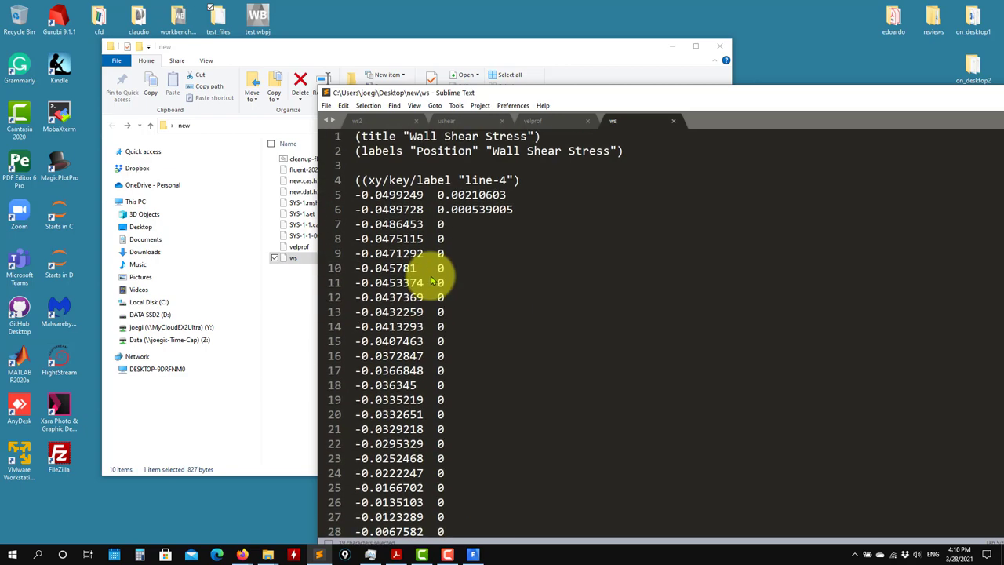
Close the ws and velprof files and exit Sublime Text.
click(673, 121)
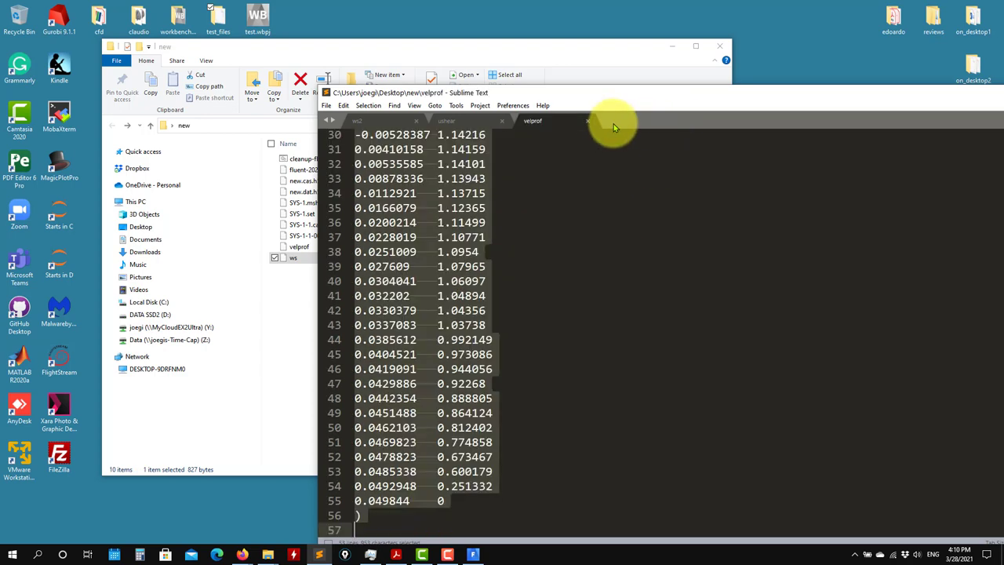
click(587, 123)
drag(769, 90, 740, 90)
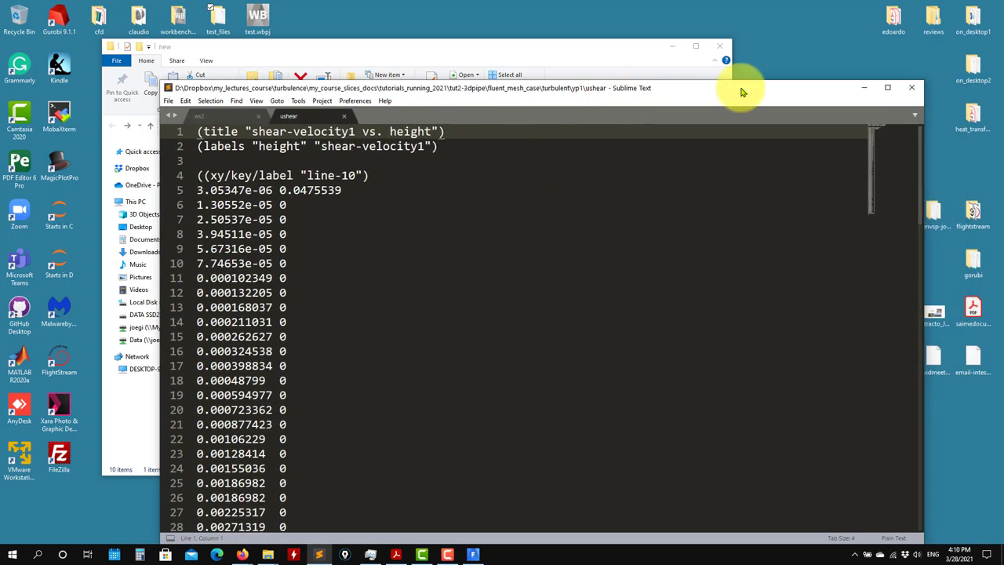
click(908, 89)
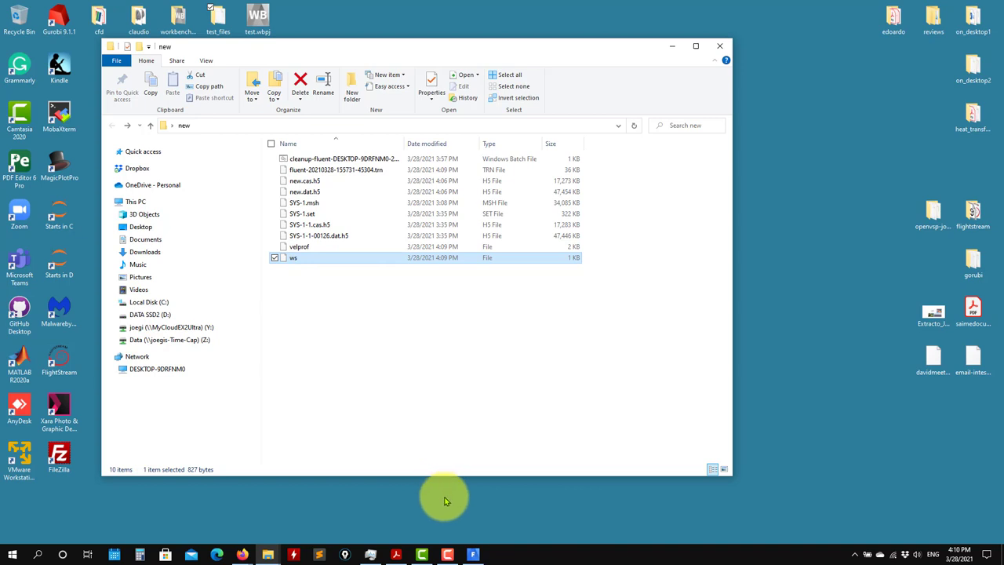
Switch back to Fluent and expand the Parameters & Customization branch of the outline.
click(473, 554)
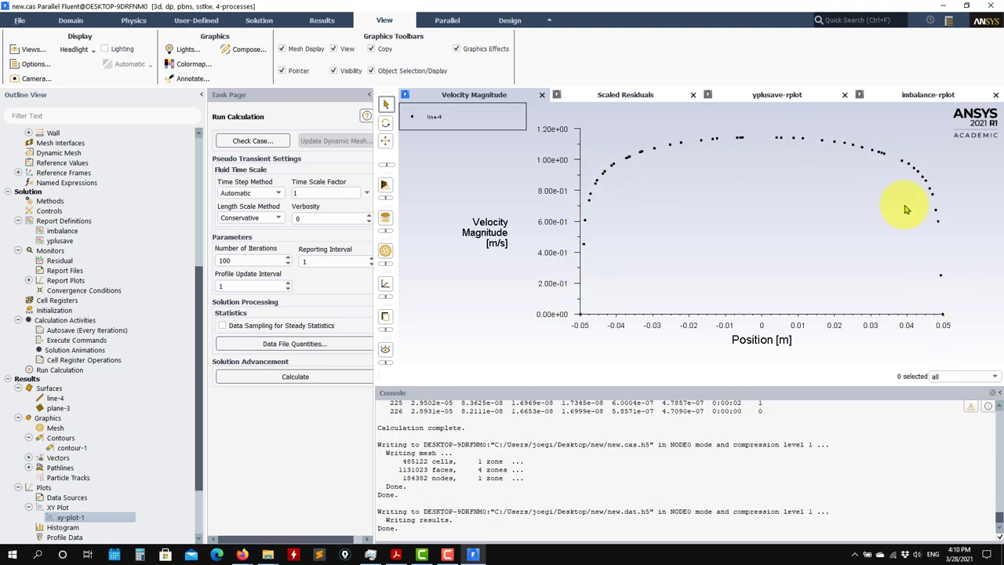
scroll(140, 459, down, 3)
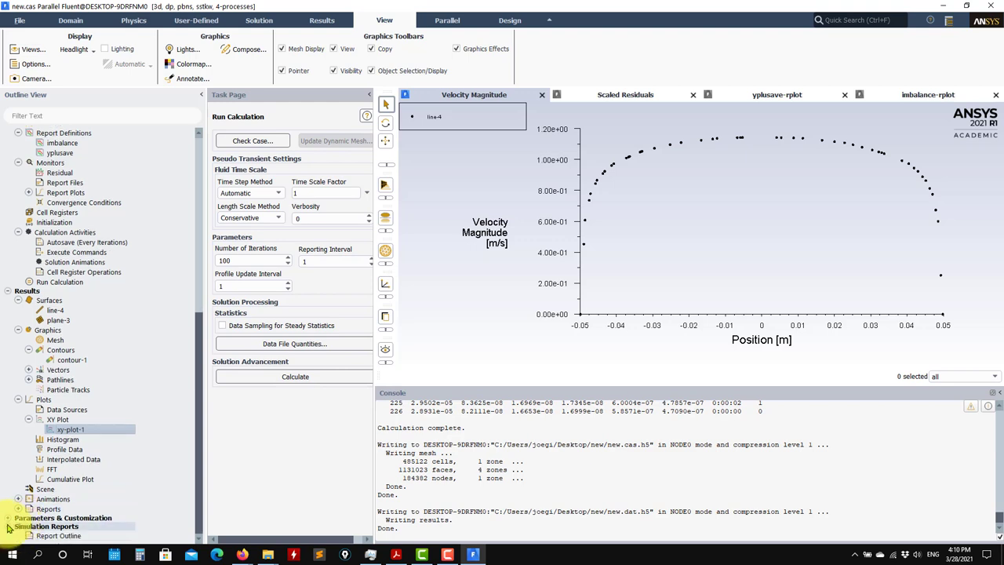
click(7, 519)
scroll(31, 502, down, 2)
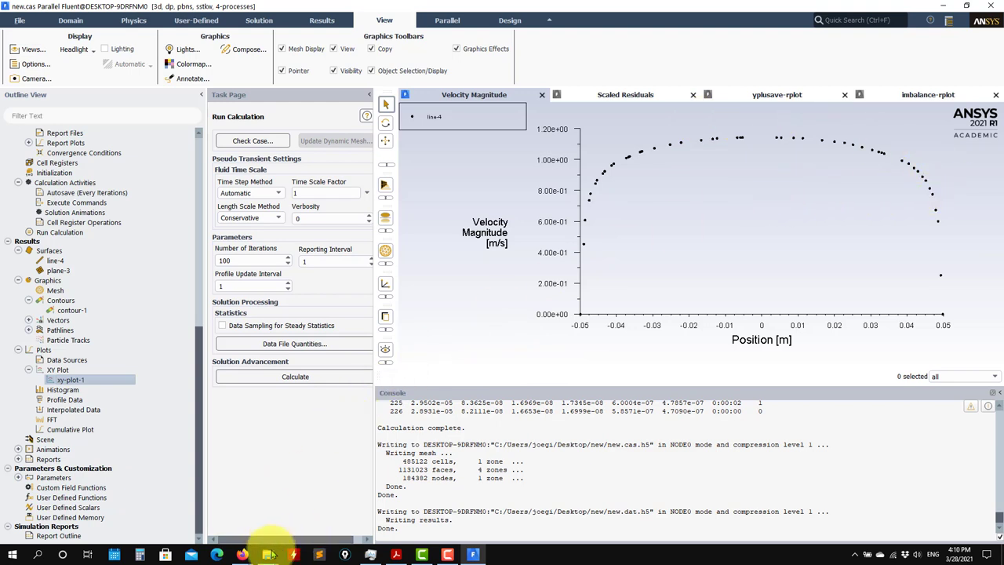
Switch to the tutorials_running_2021 folder in File Explorer and go to tut2-3dpipe, plots_data_analysis, yplus_vs_uplus_single_case.
mouse_move(271, 559)
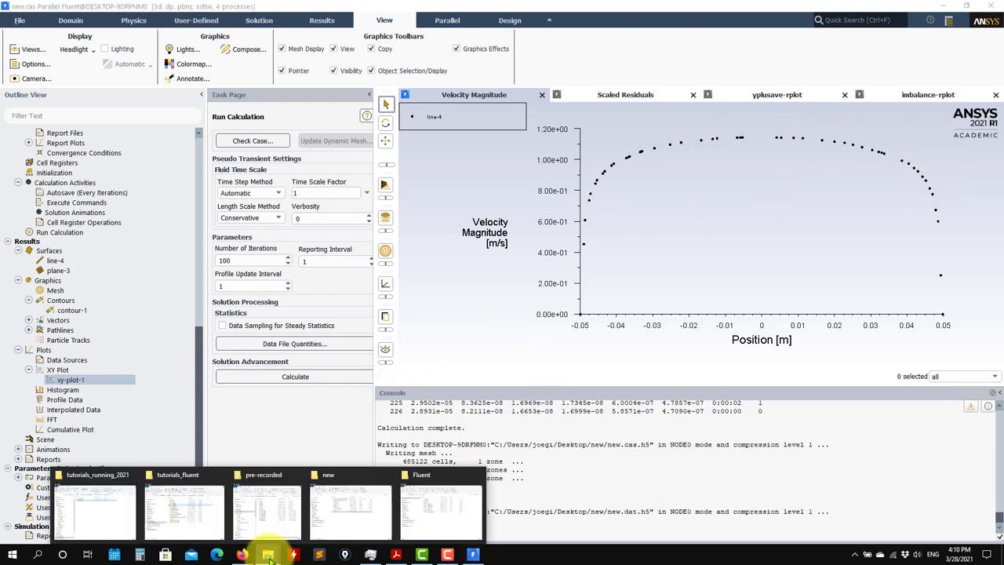
click(90, 506)
click(291, 183)
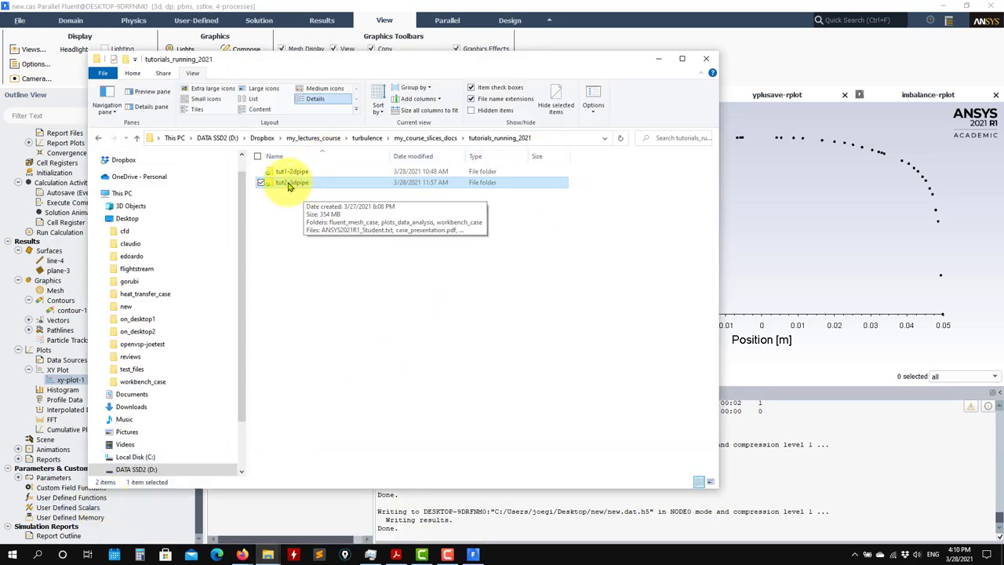
double_click(288, 184)
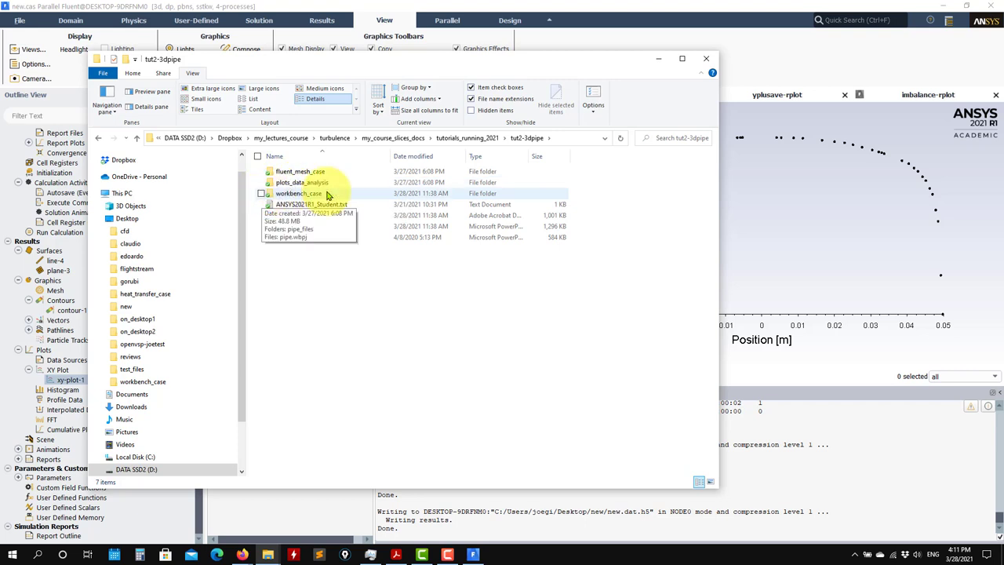
double_click(302, 182)
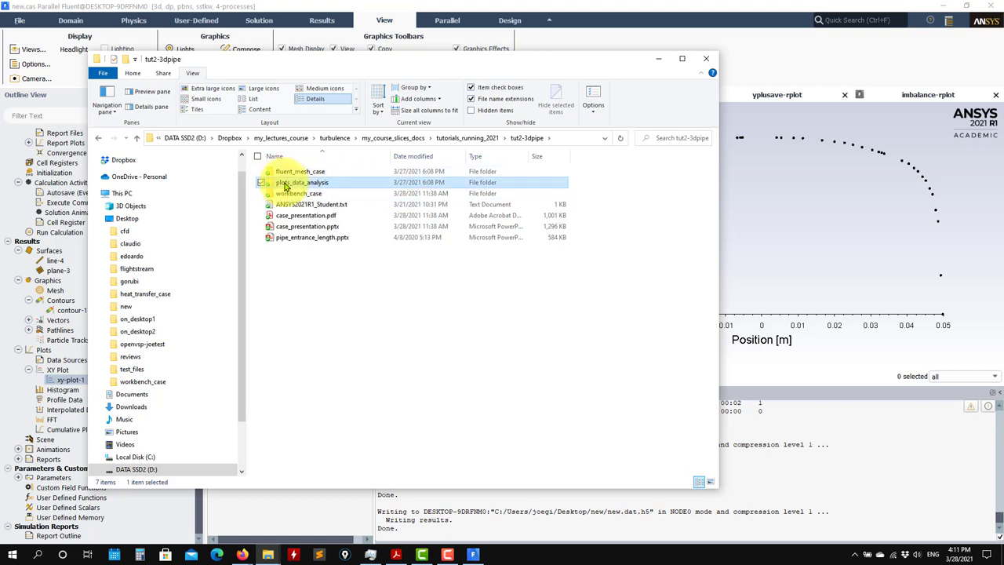
click(286, 183)
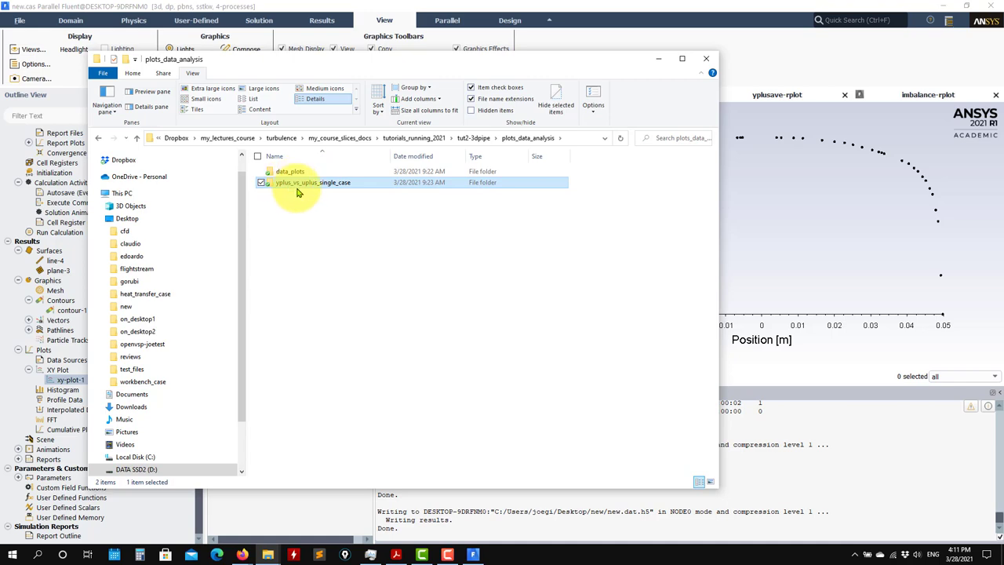
double_click(274, 186)
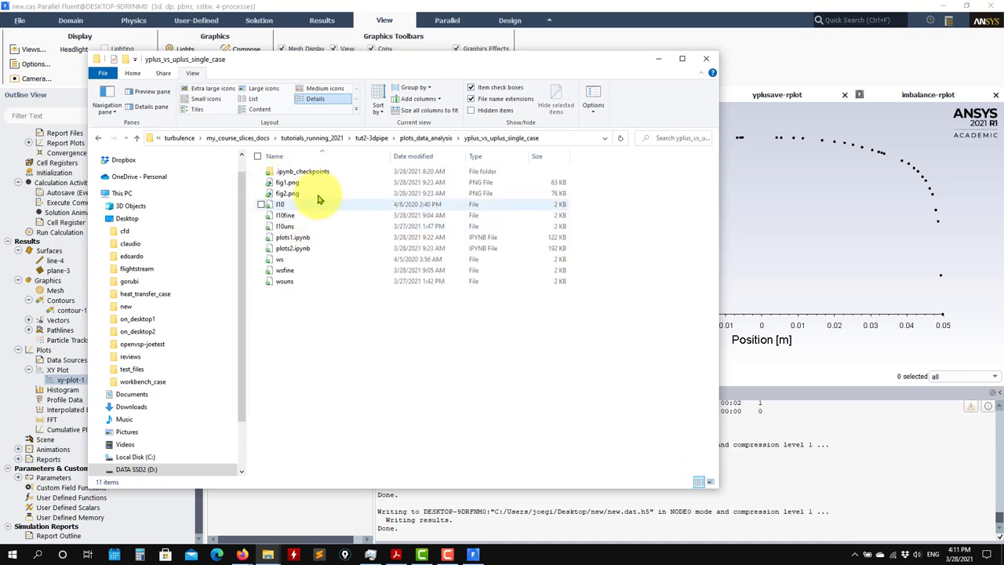
View the plots fig1.png and fig2.png of the single case and close the image viewer.
click(287, 185)
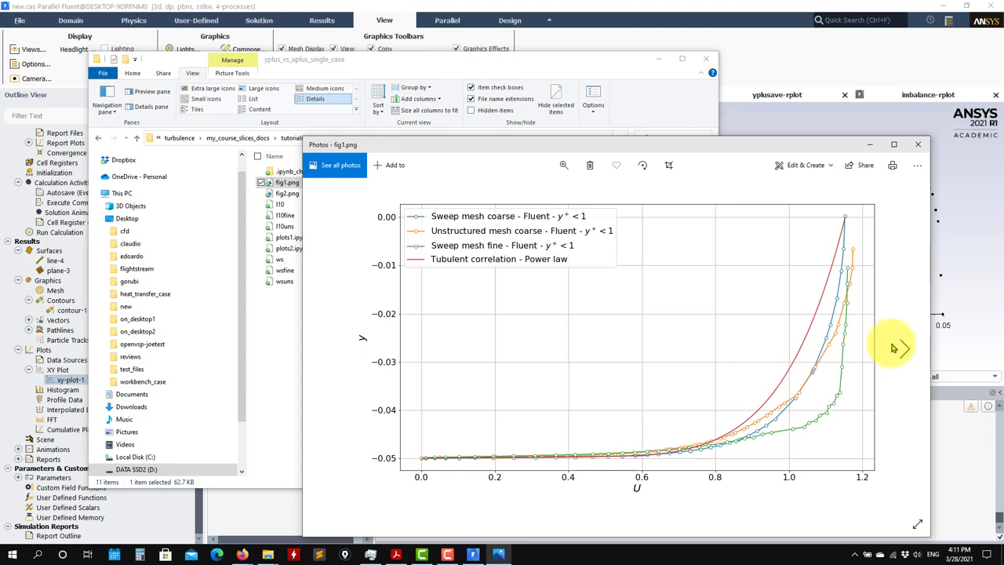
click(894, 348)
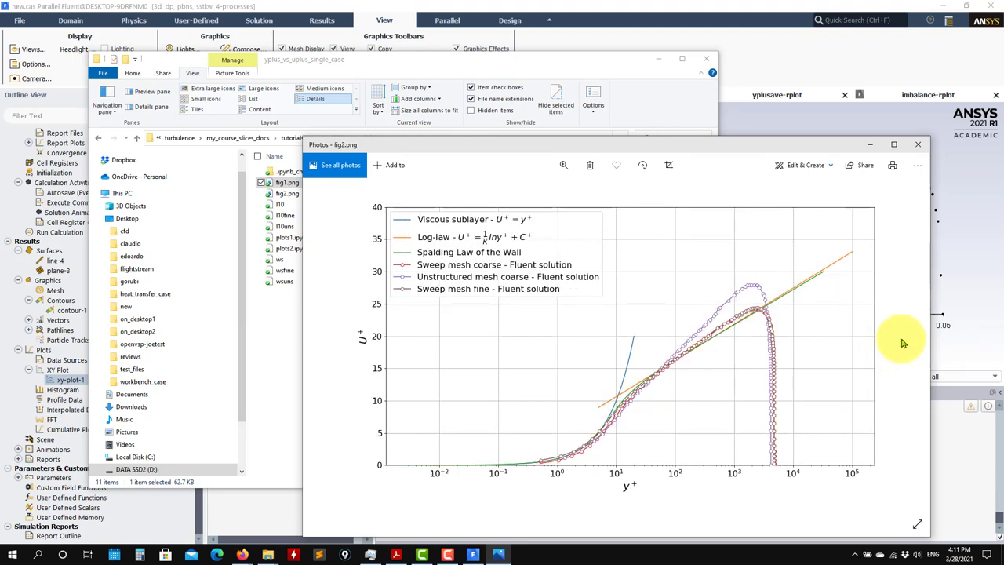
click(921, 148)
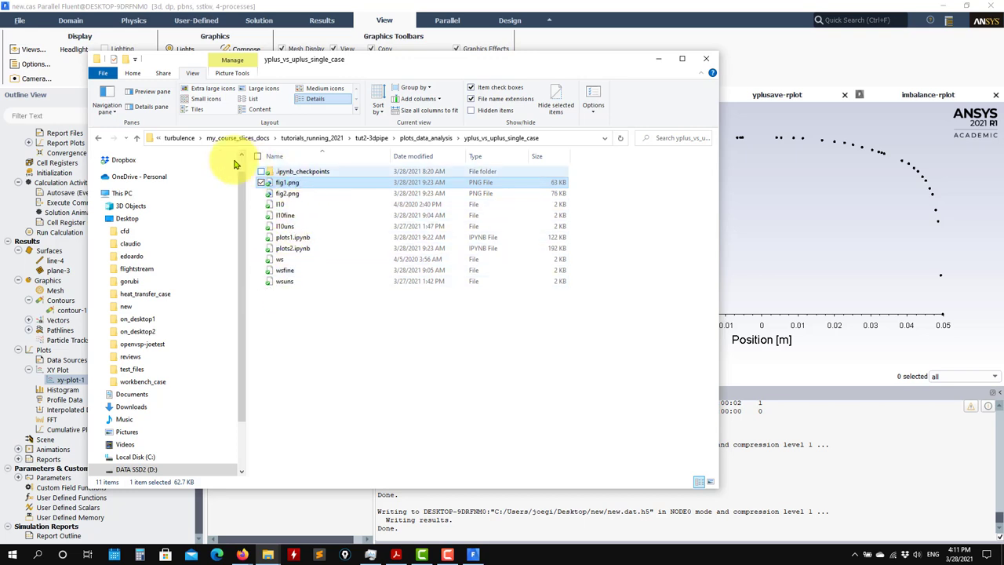
Go to the data_plots folder and view the laminar and turbulent velocity profile plots fig1.png and fig2.png.
click(135, 139)
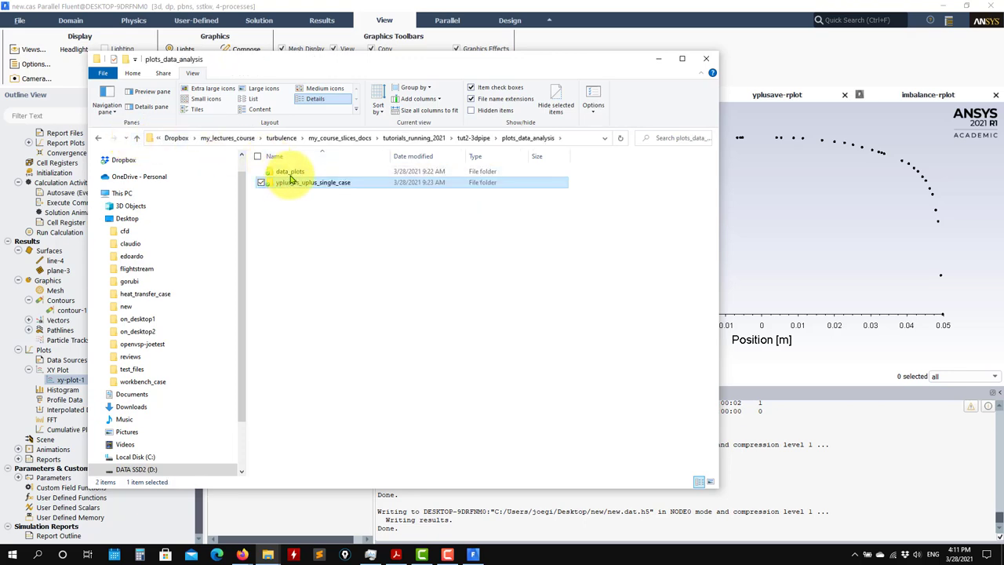
double_click(300, 174)
double_click(288, 205)
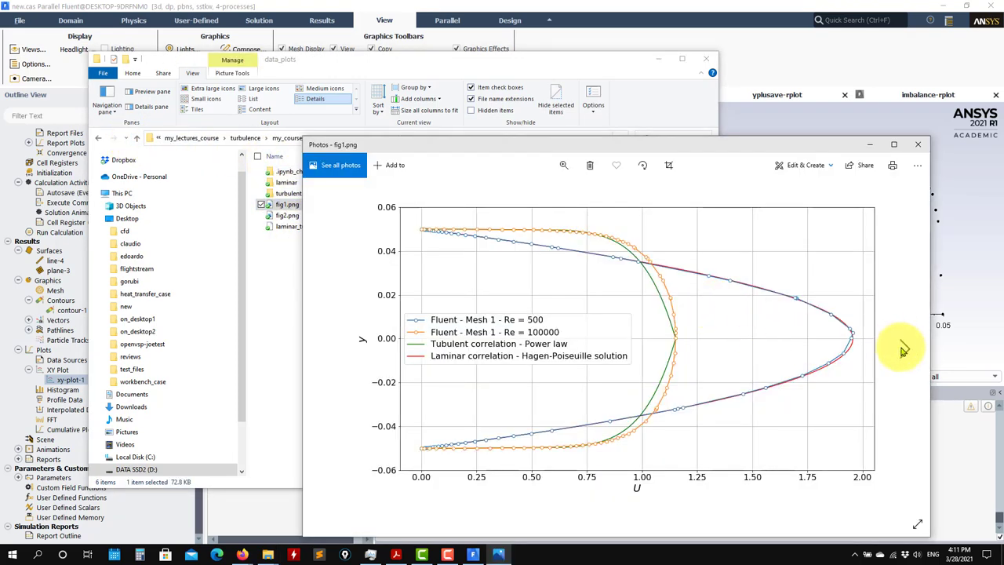
click(902, 349)
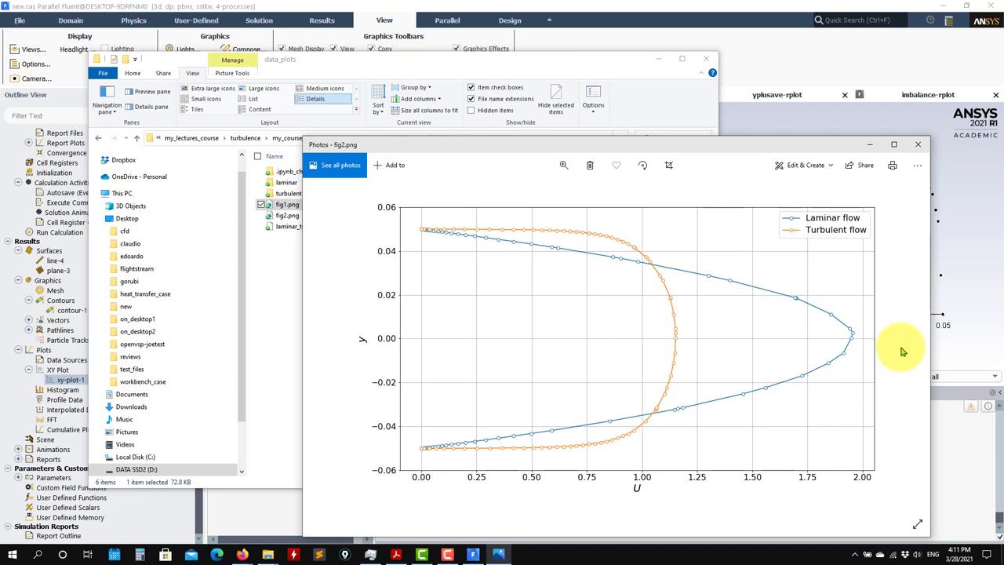
click(920, 147)
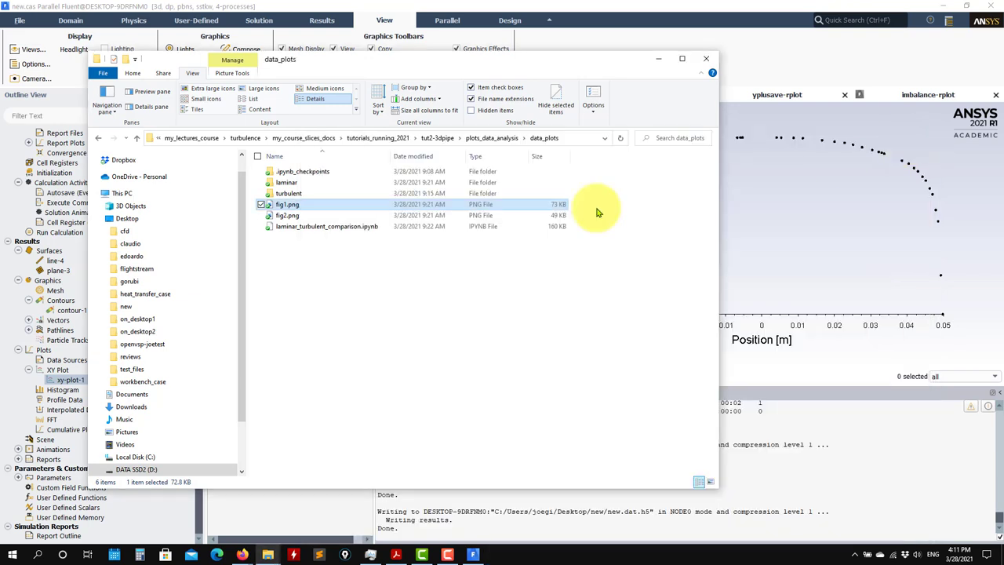
Open the laminar folder and look through its plots from fig1.png to fig4.png, including the turbulence model comparison in fig3.png.
double_click(284, 183)
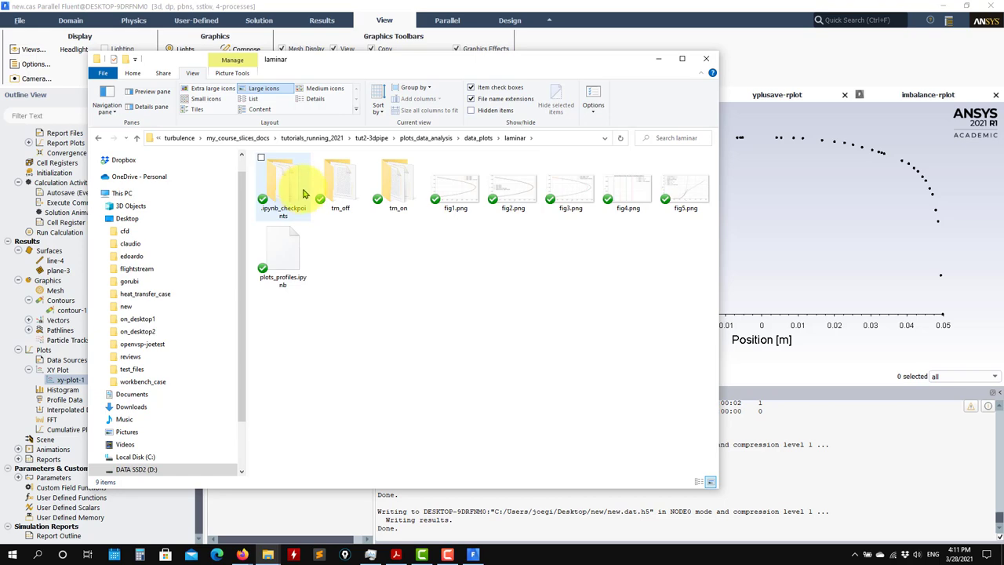
double_click(452, 199)
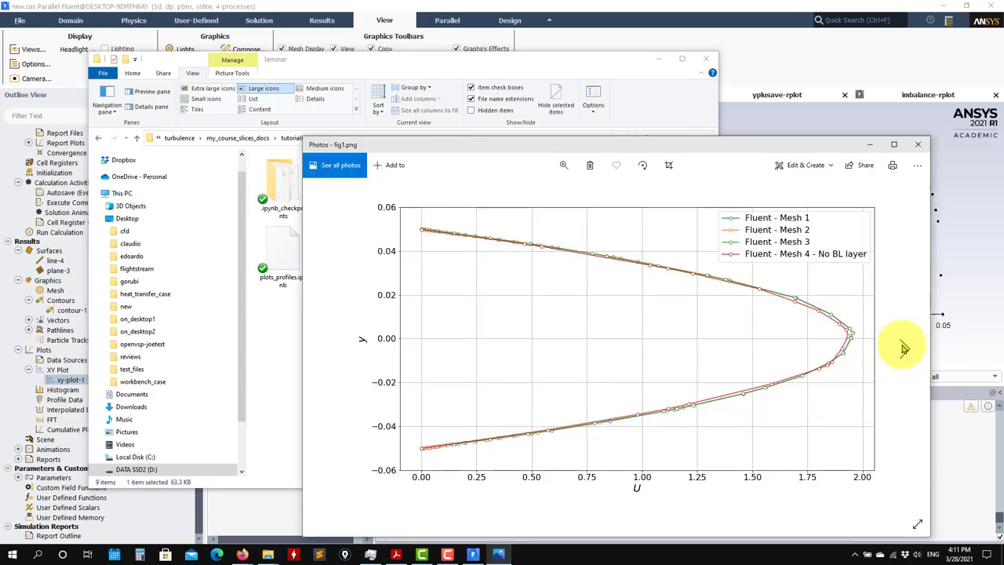
click(896, 351)
click(895, 350)
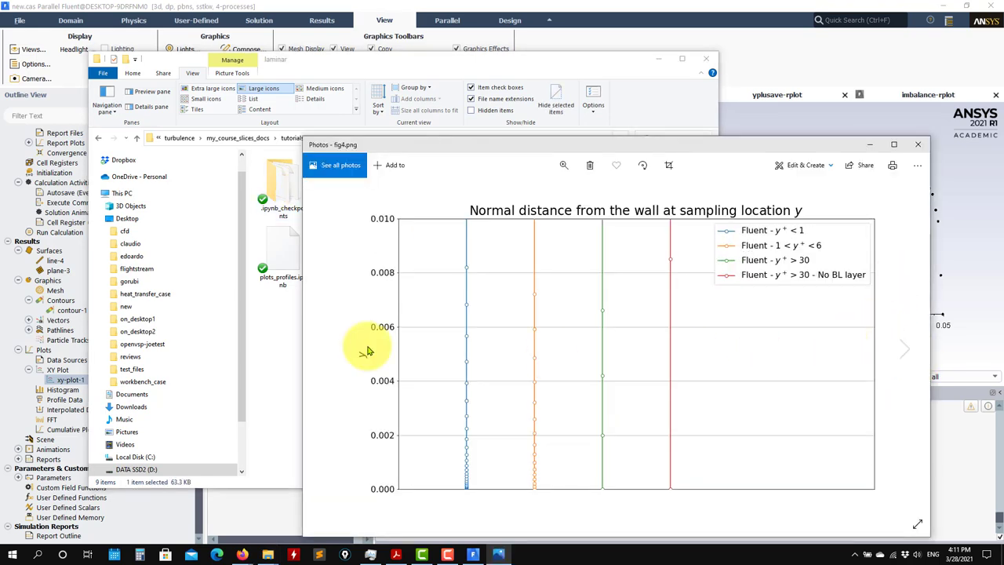
click(329, 348)
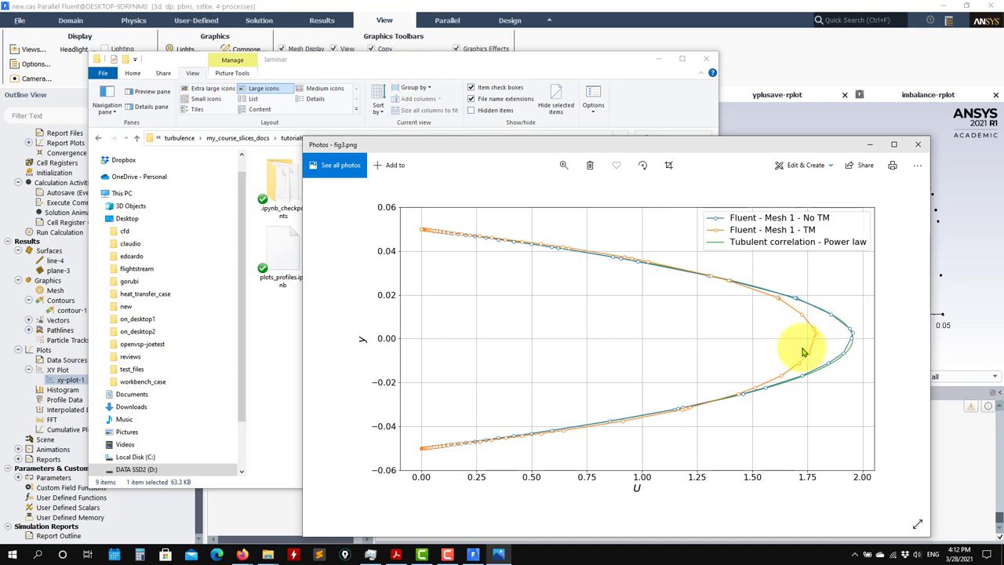
click(923, 146)
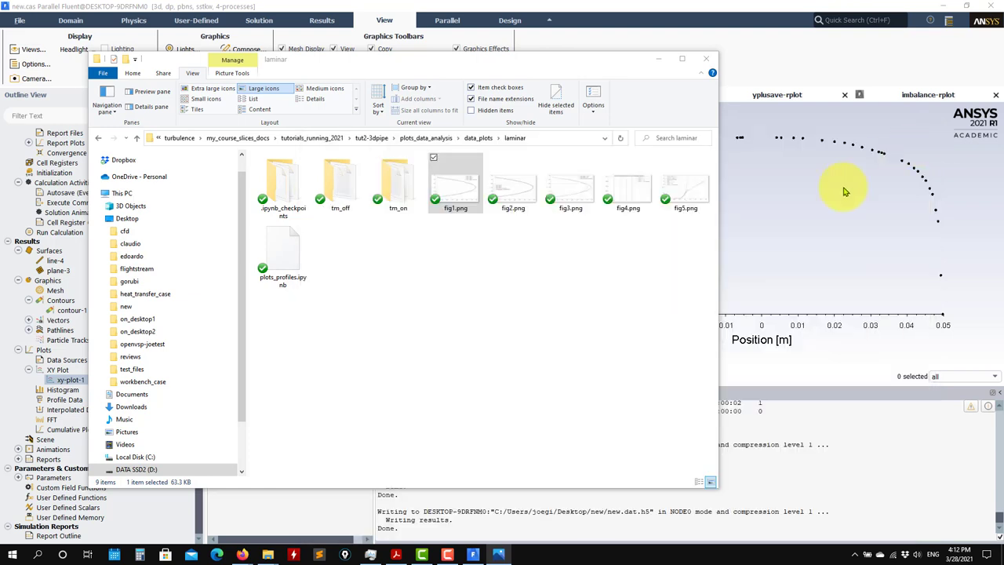
Read cases.txt from the tm_on folder in Sublime Text, then close all open files and the editor.
double_click(384, 192)
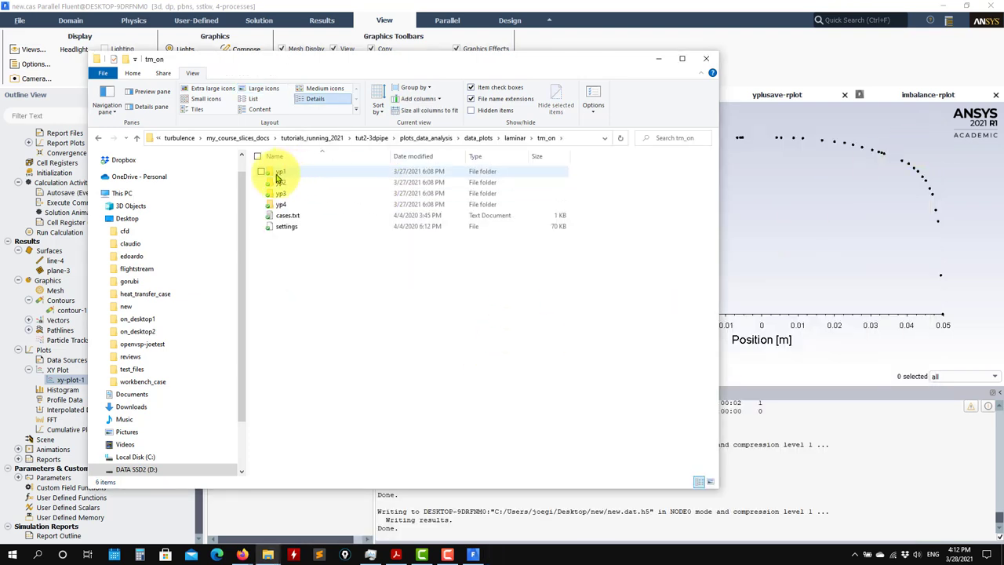
click(287, 215)
right_click(314, 220)
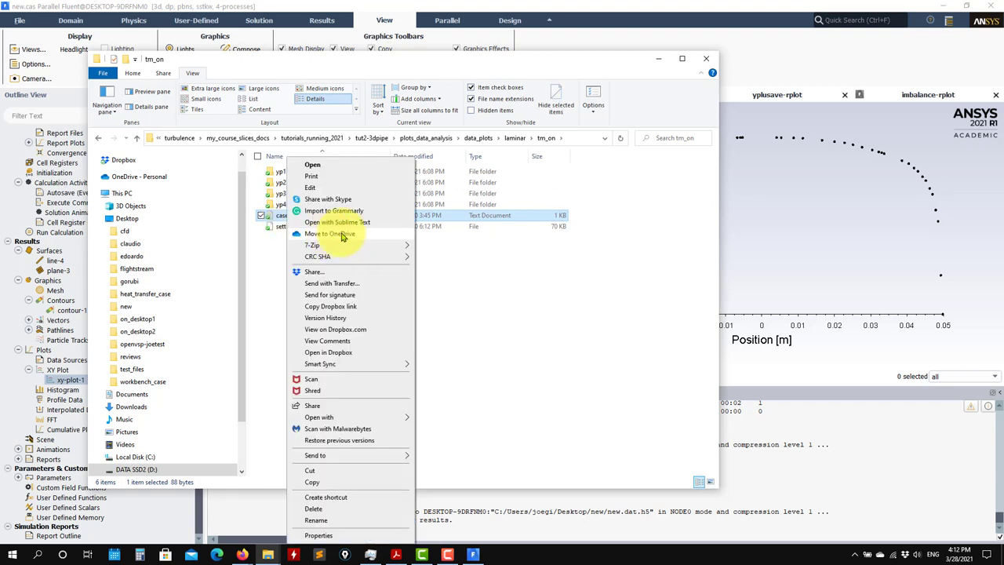
click(358, 213)
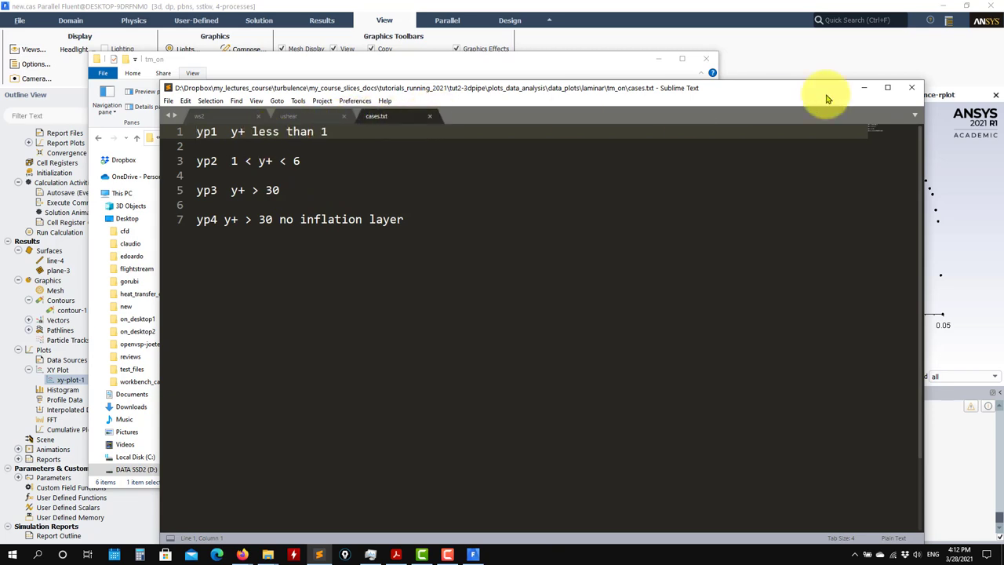
click(428, 117)
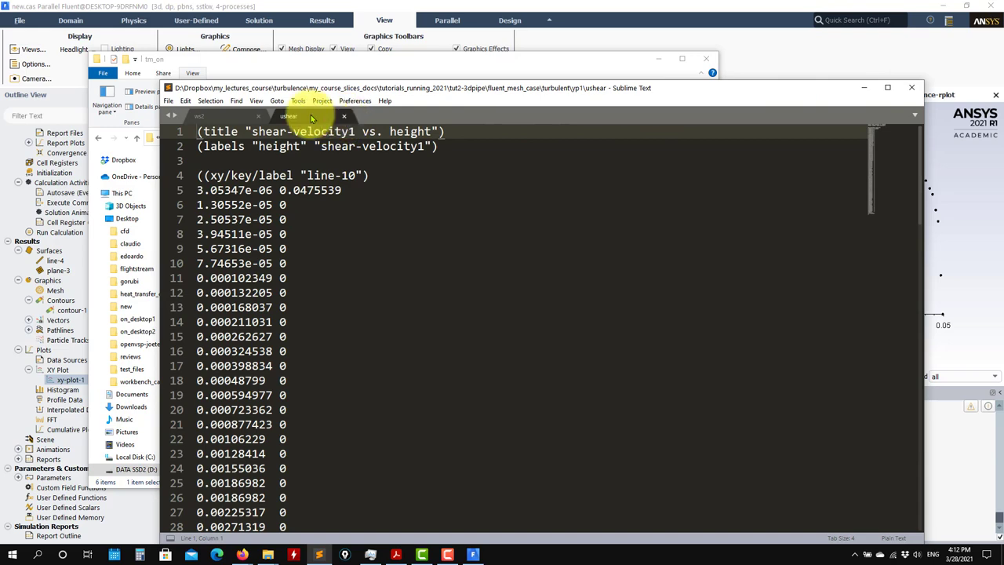
click(258, 116)
click(258, 116)
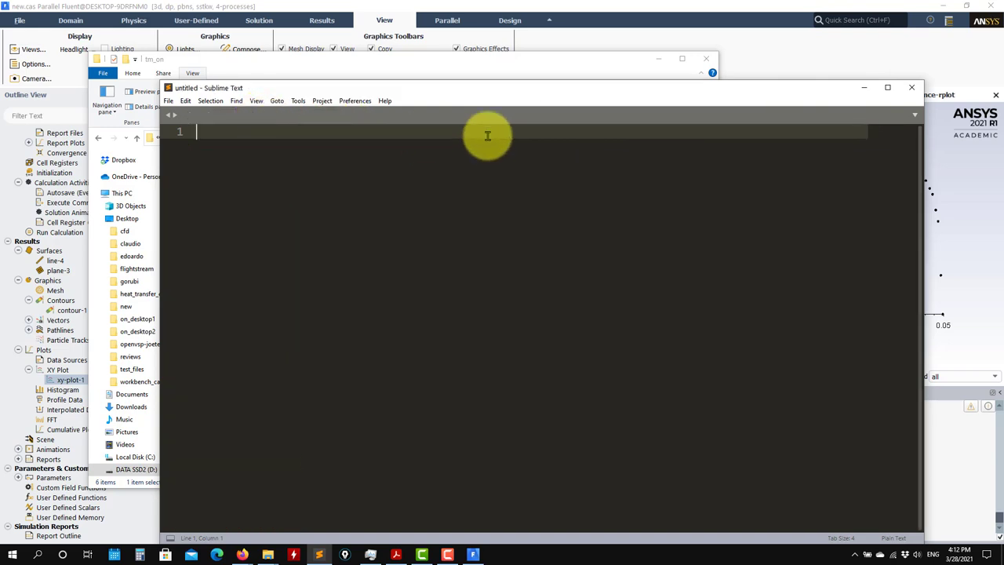
click(911, 87)
Open the l10 file from the yp1 folder in Sublime Text and look through its velocity data.
click(286, 172)
double_click(282, 172)
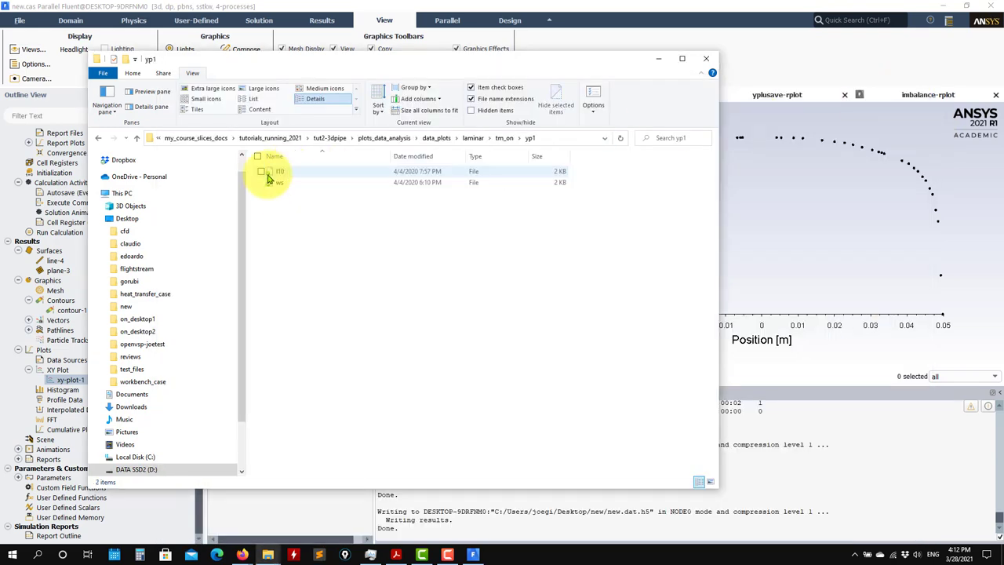
right_click(280, 177)
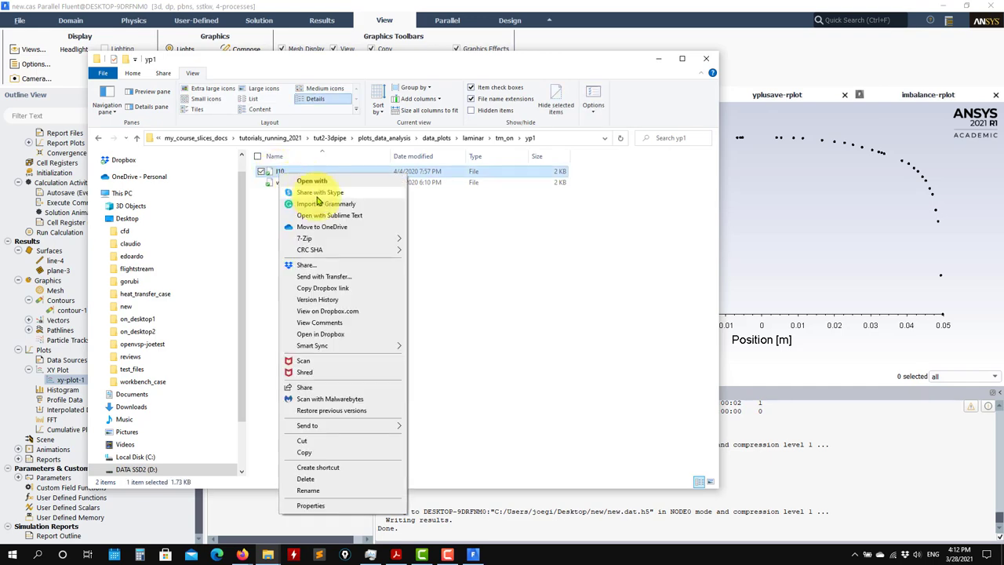
click(332, 217)
scroll(224, 213, down, 10)
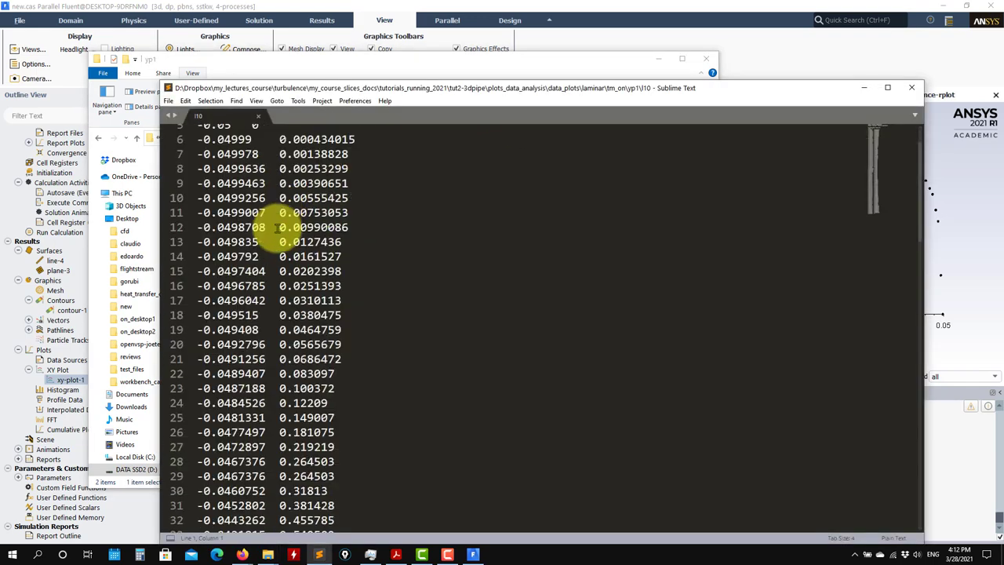
ctrl+scroll(236, 157, up, 3)
View the yp1 wall shear stress file ws in Sublime Text, then close both data files and the editor.
click(267, 66)
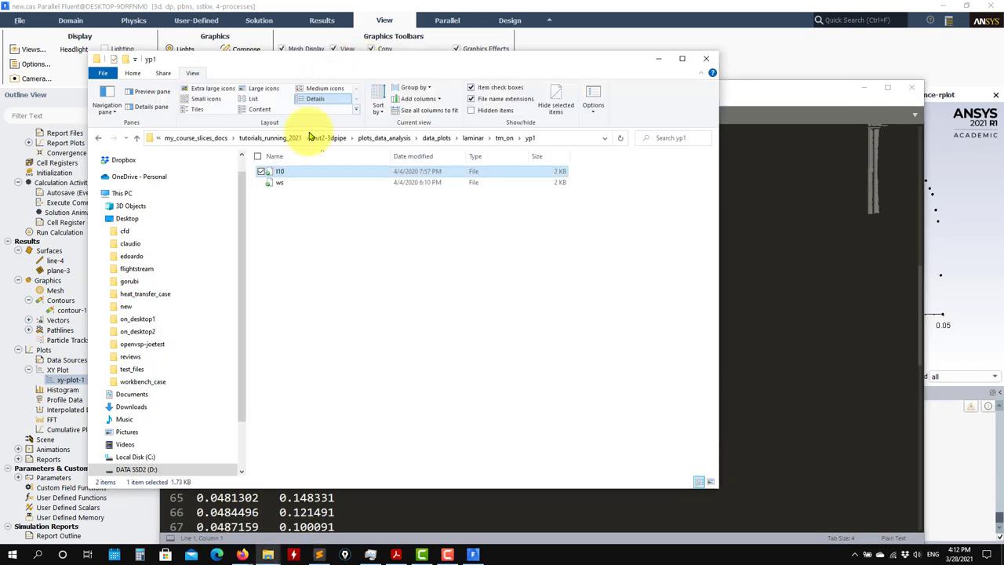
drag(280, 182, 766, 218)
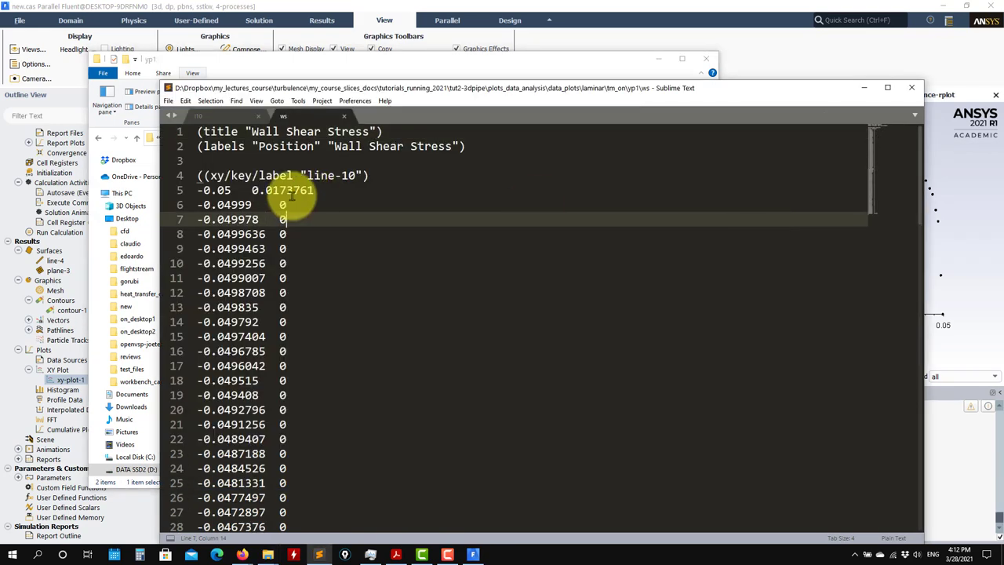
click(344, 115)
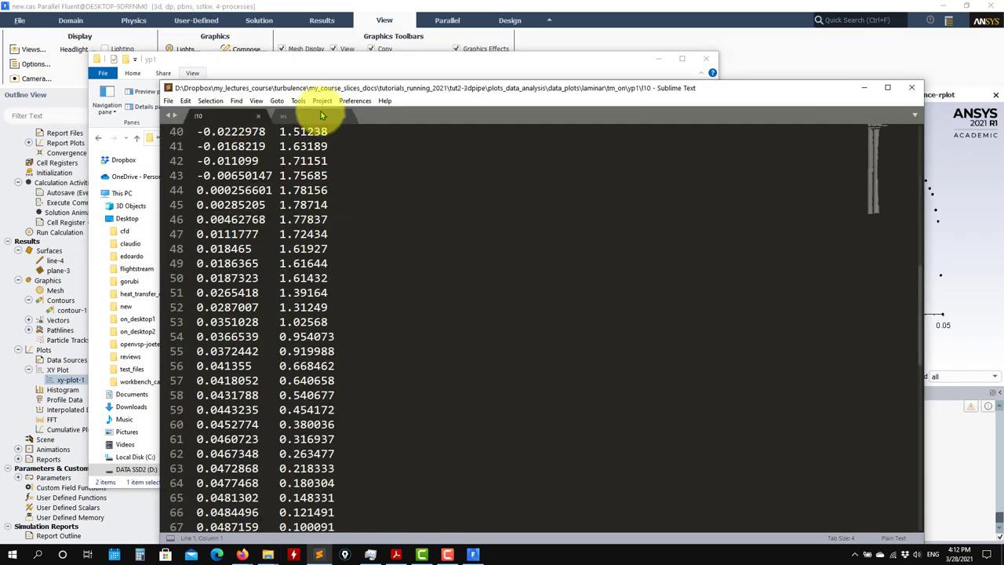
click(260, 116)
click(911, 88)
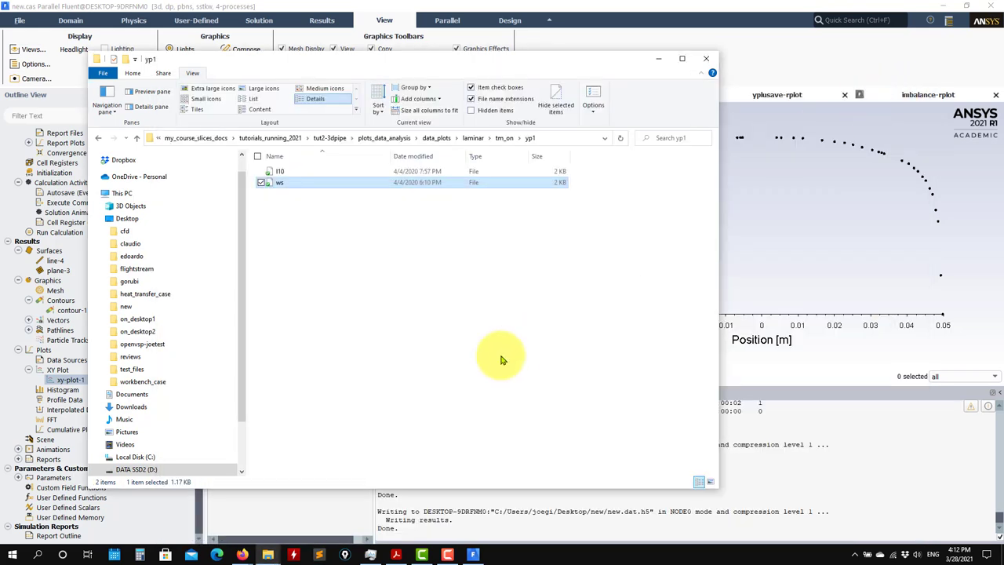
Review the Post-processing slide in the Acrobat Reader presentation, then minimize it and File Explorer to return to Fluent.
click(395, 555)
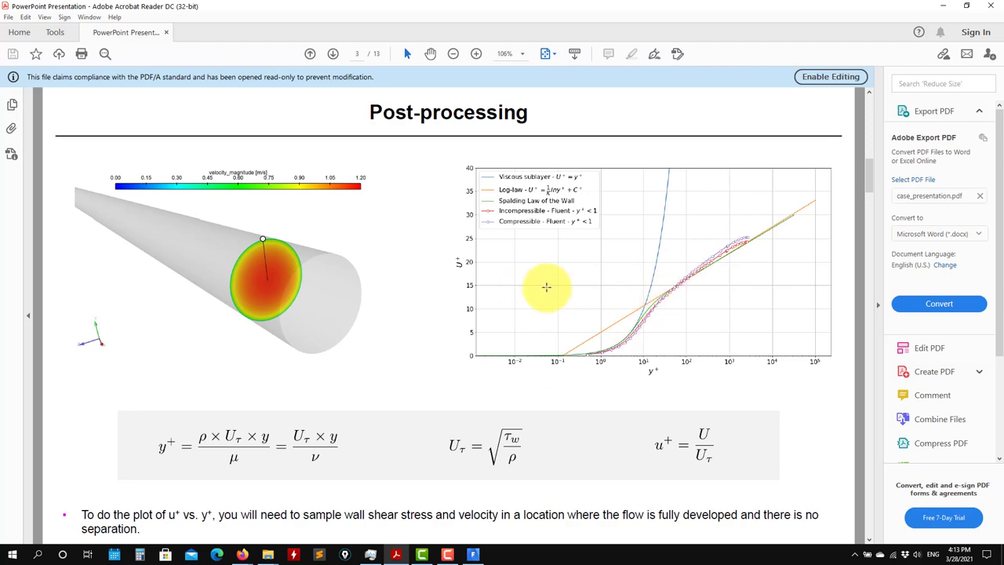
click(943, 6)
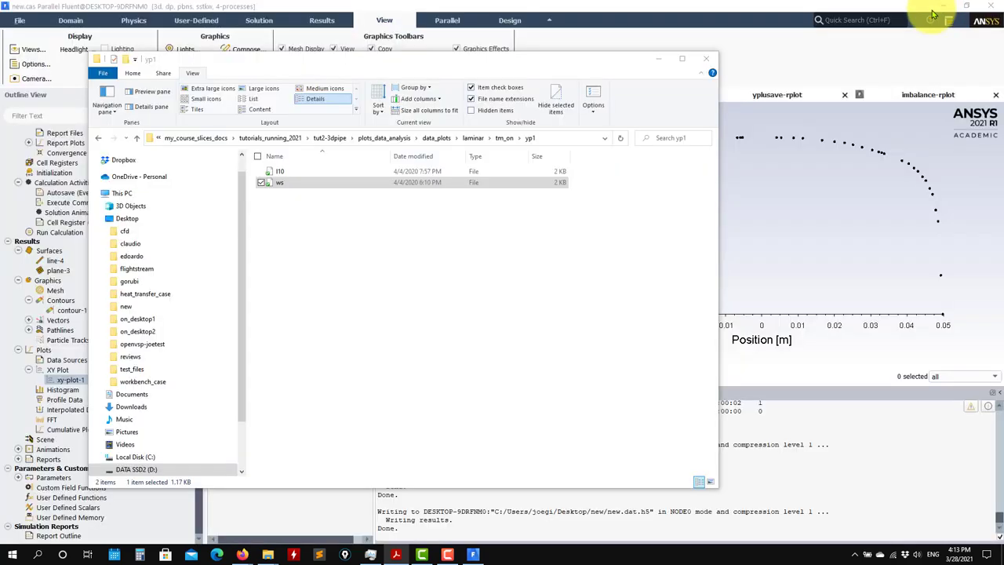
click(659, 58)
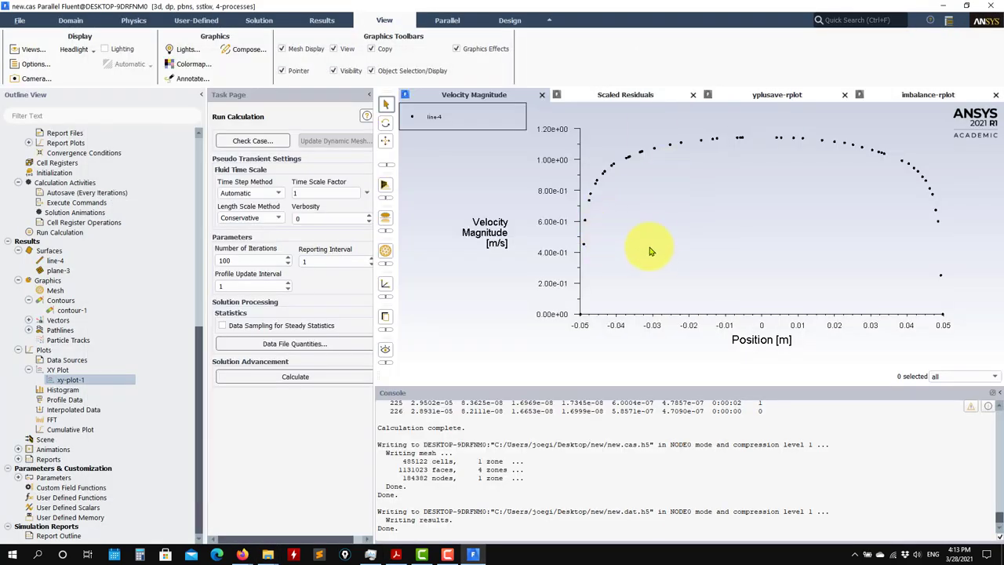